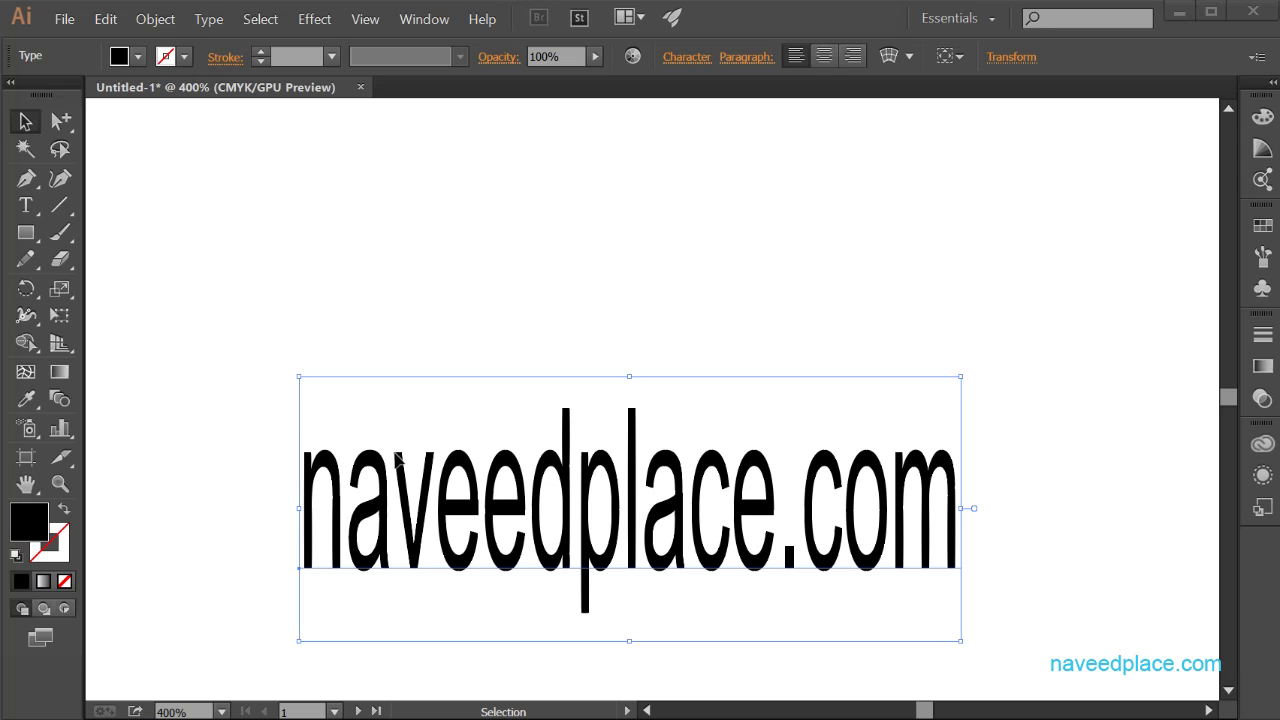
- Change the font of the whole naveedplace.com text to AR BLANCA
drag(28, 206, 109, 205)
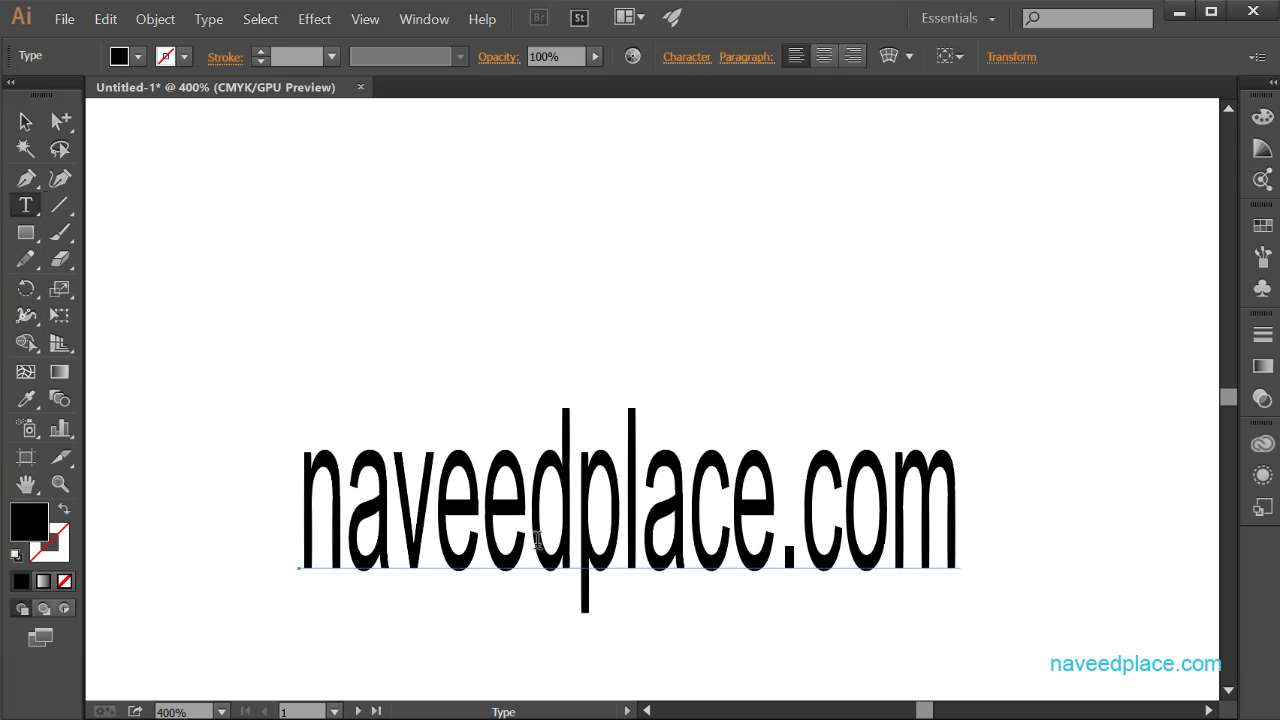
drag(946, 517, 235, 508)
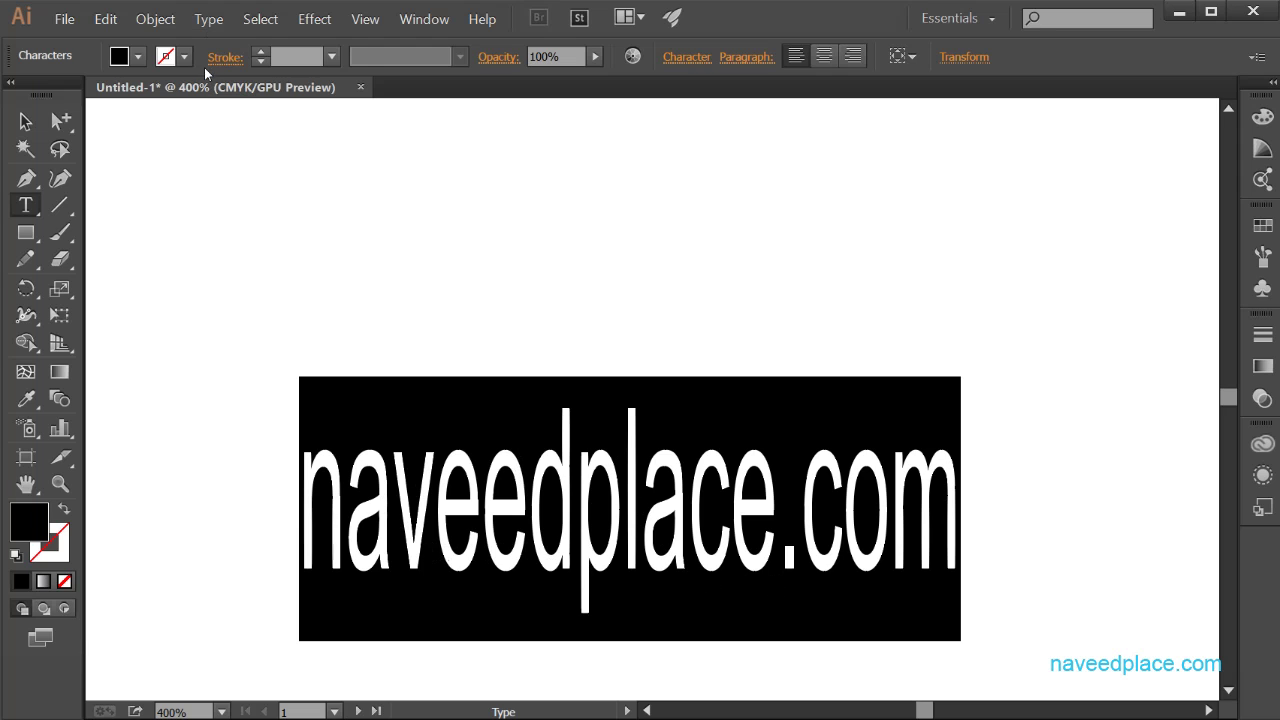
click(208, 28)
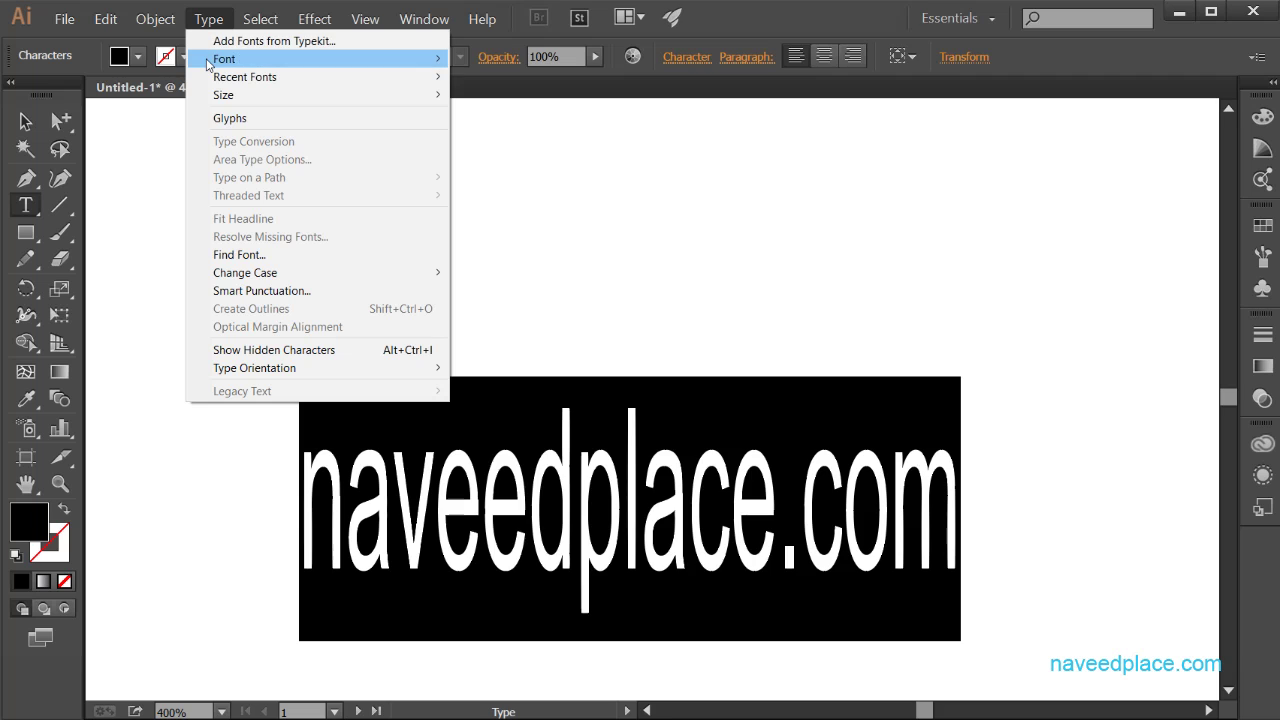
mouse_move(209, 64)
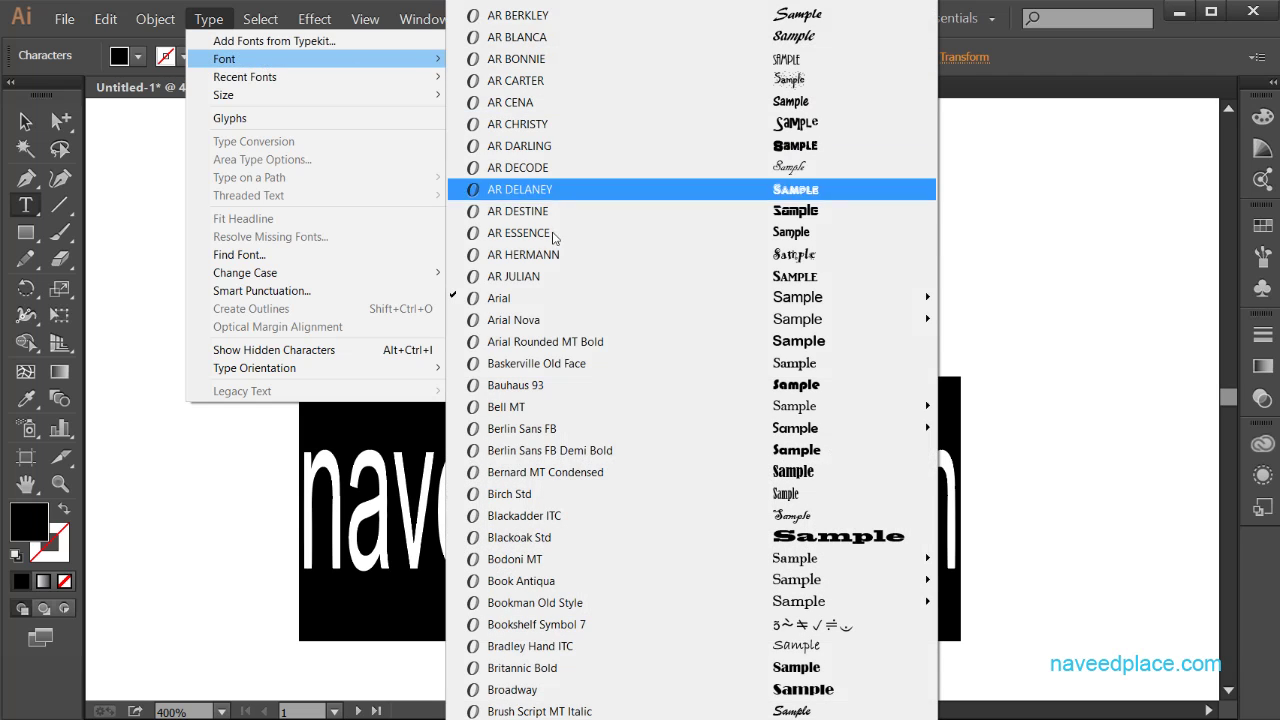
mouse_move(548, 302)
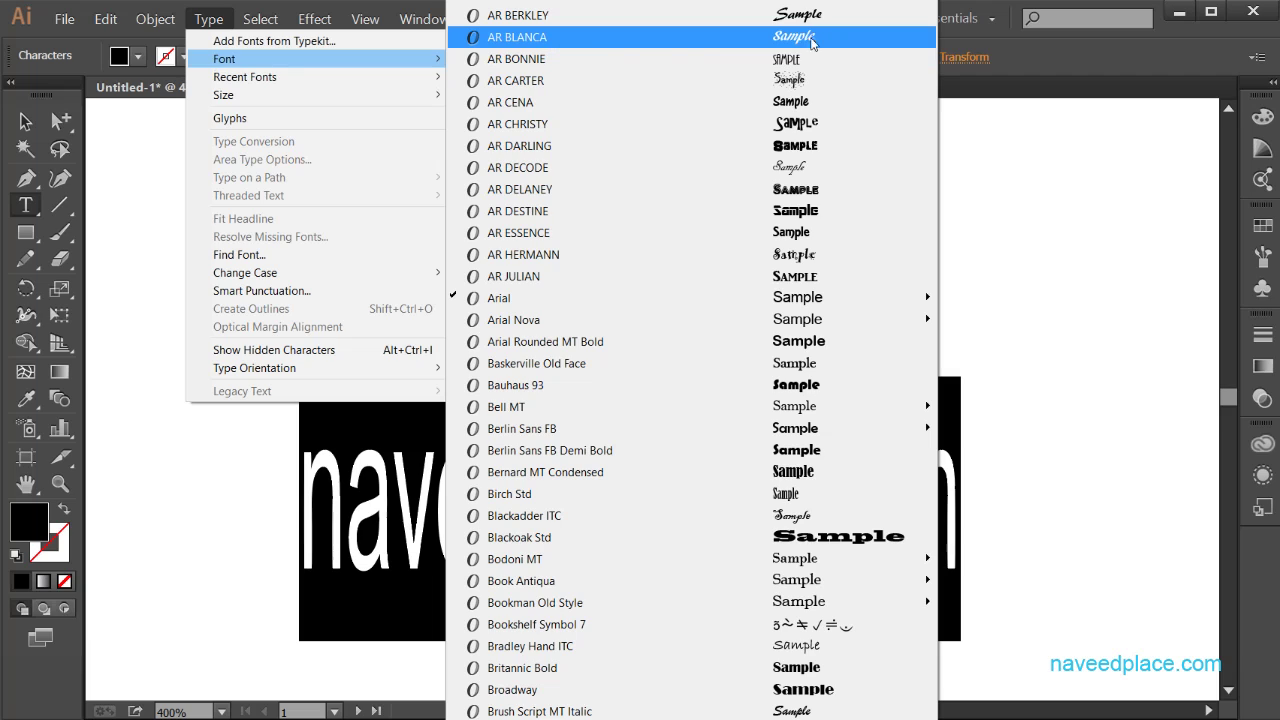
click(534, 40)
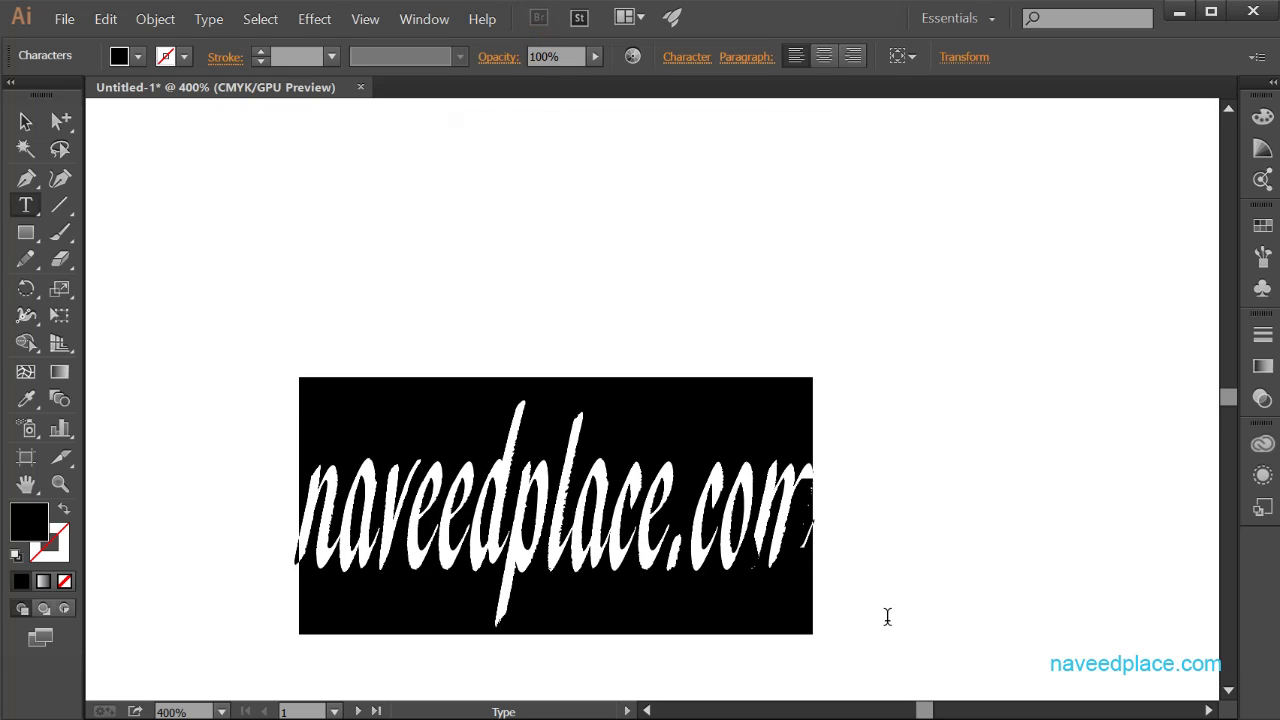
- Set the naveedplace.com text to the recently used Arial font
click(225, 24)
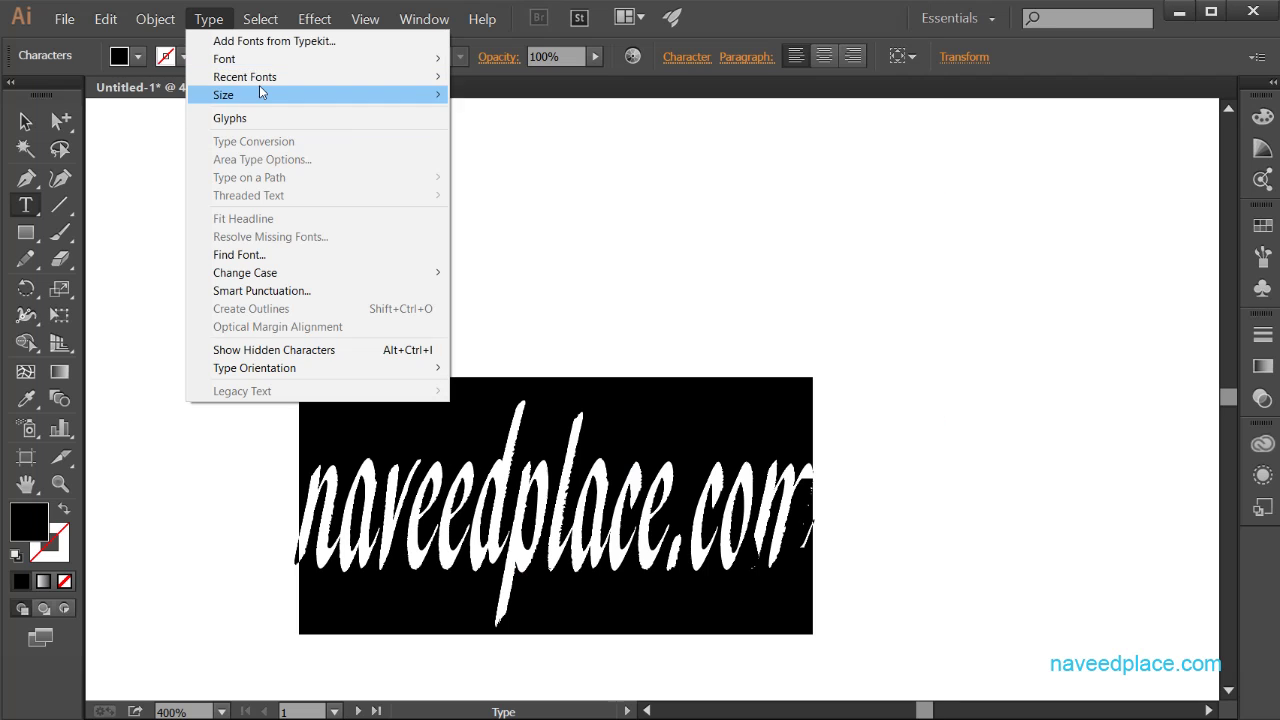
mouse_move(259, 85)
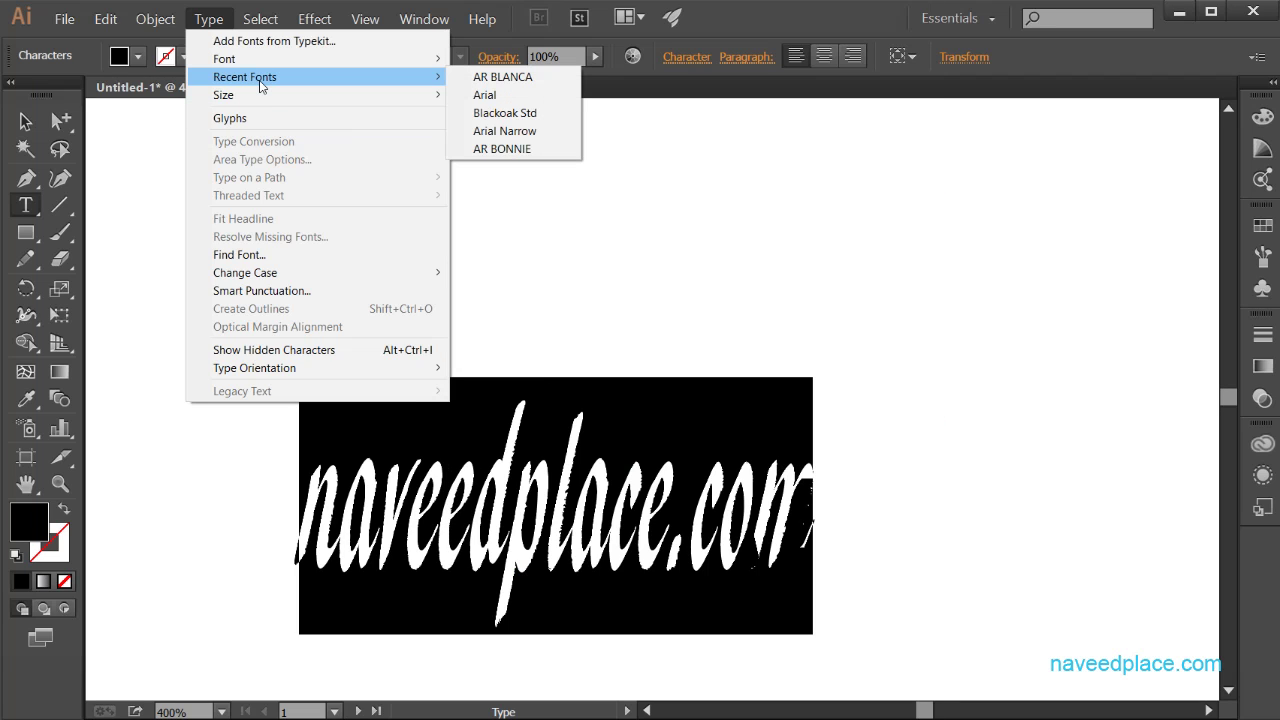
click(510, 94)
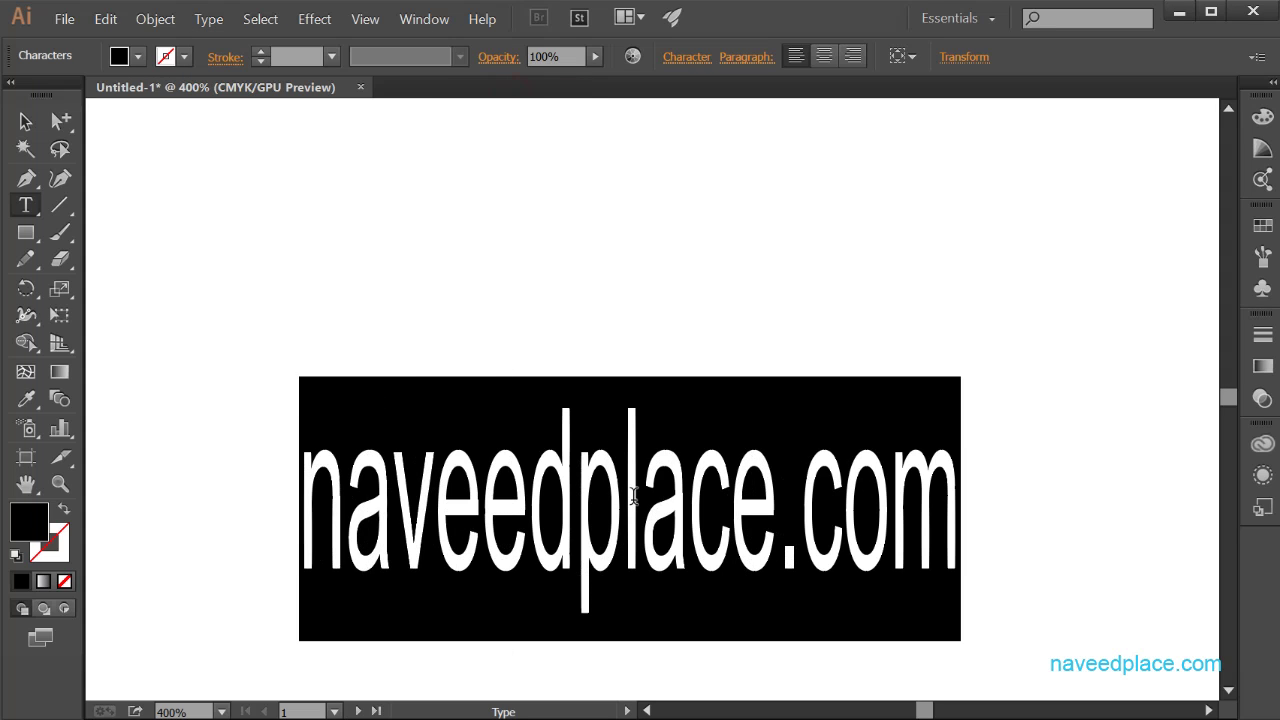
- Set the size of the selected naveedplace.com text to 14 pt
click(209, 20)
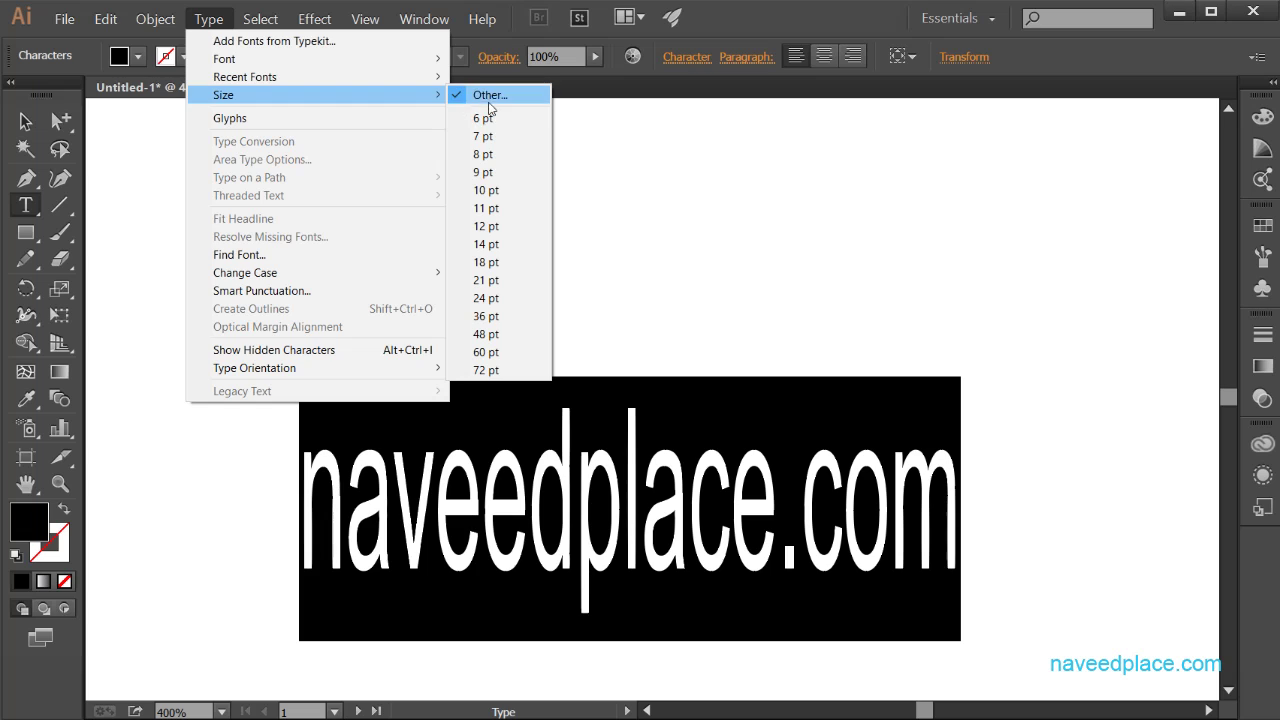
click(496, 250)
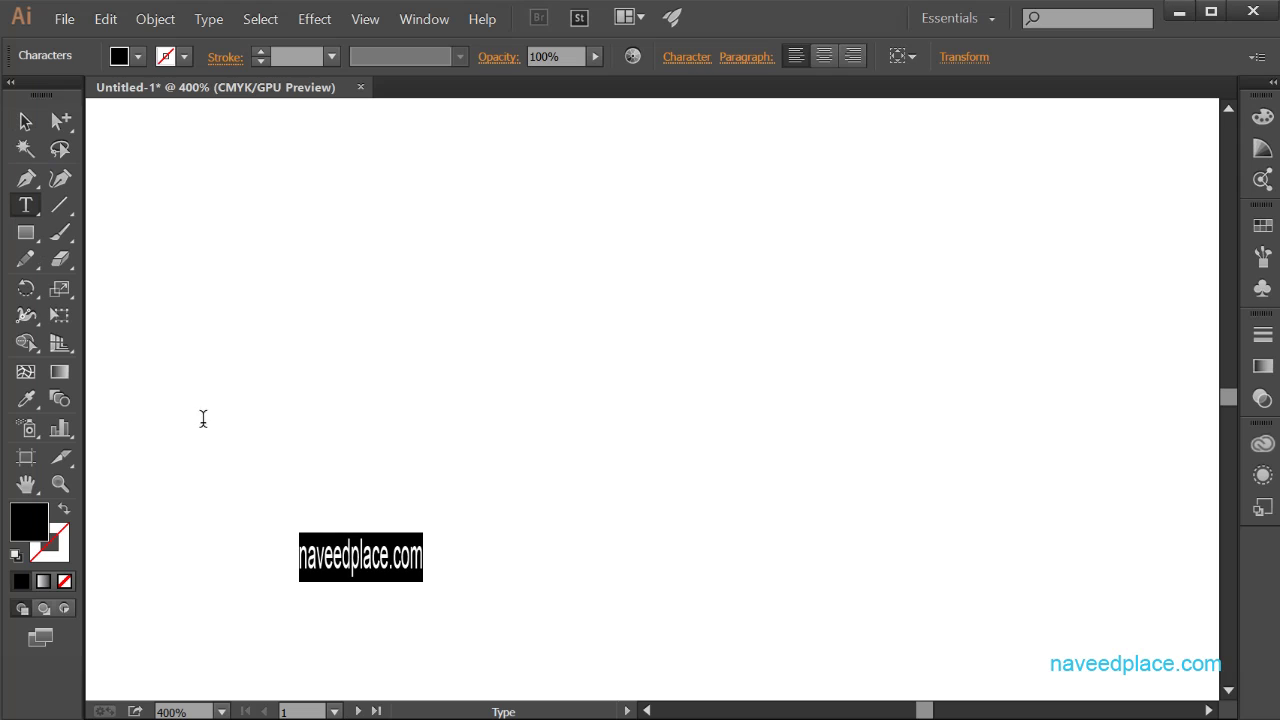
click(24, 121)
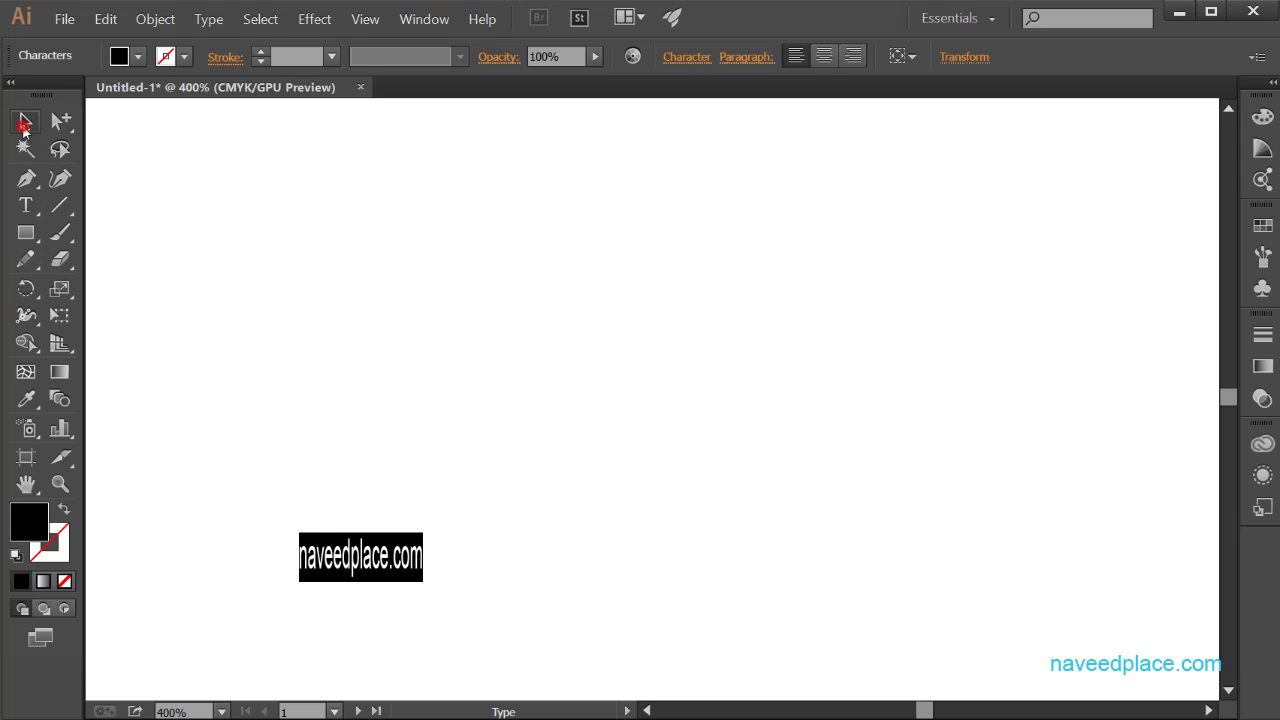
- Enlarge the naveedplace.com text freehand by scaling its bounding box outward from two opposite corners
click(60, 484)
click(404, 499)
key(space)
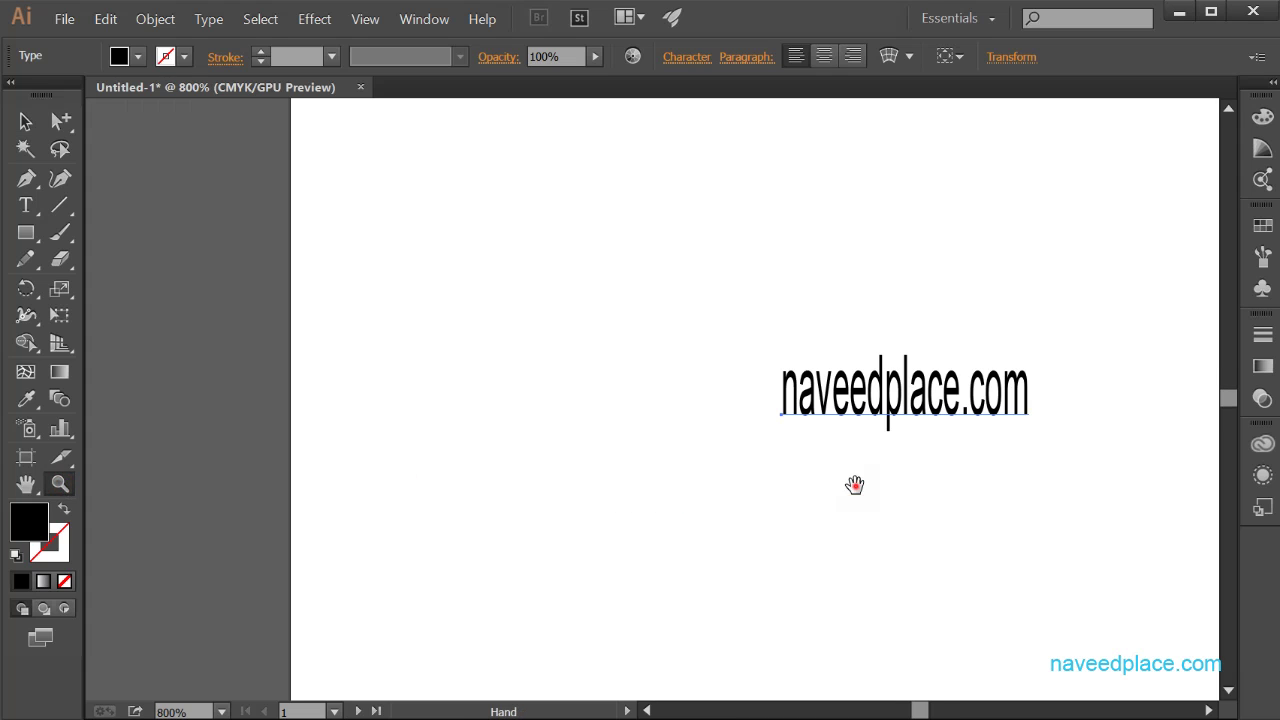
drag(864, 484, 423, 531)
click(24, 121)
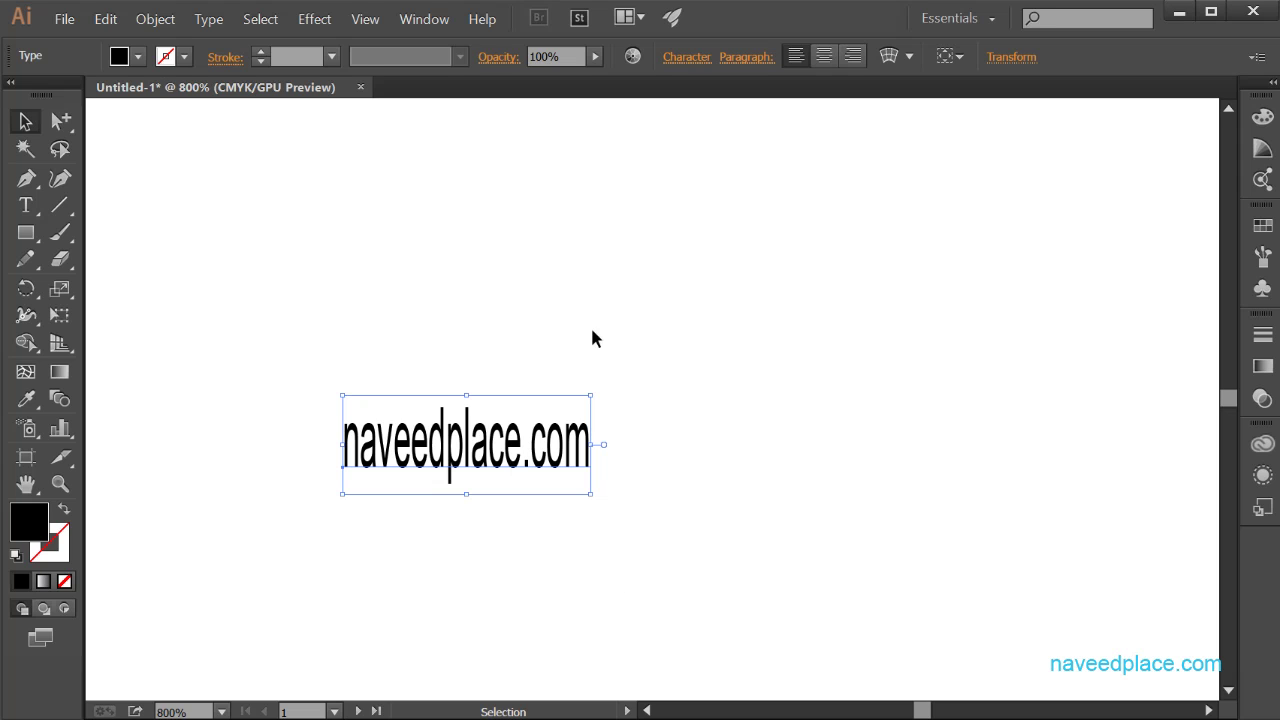
drag(590, 494, 1137, 657)
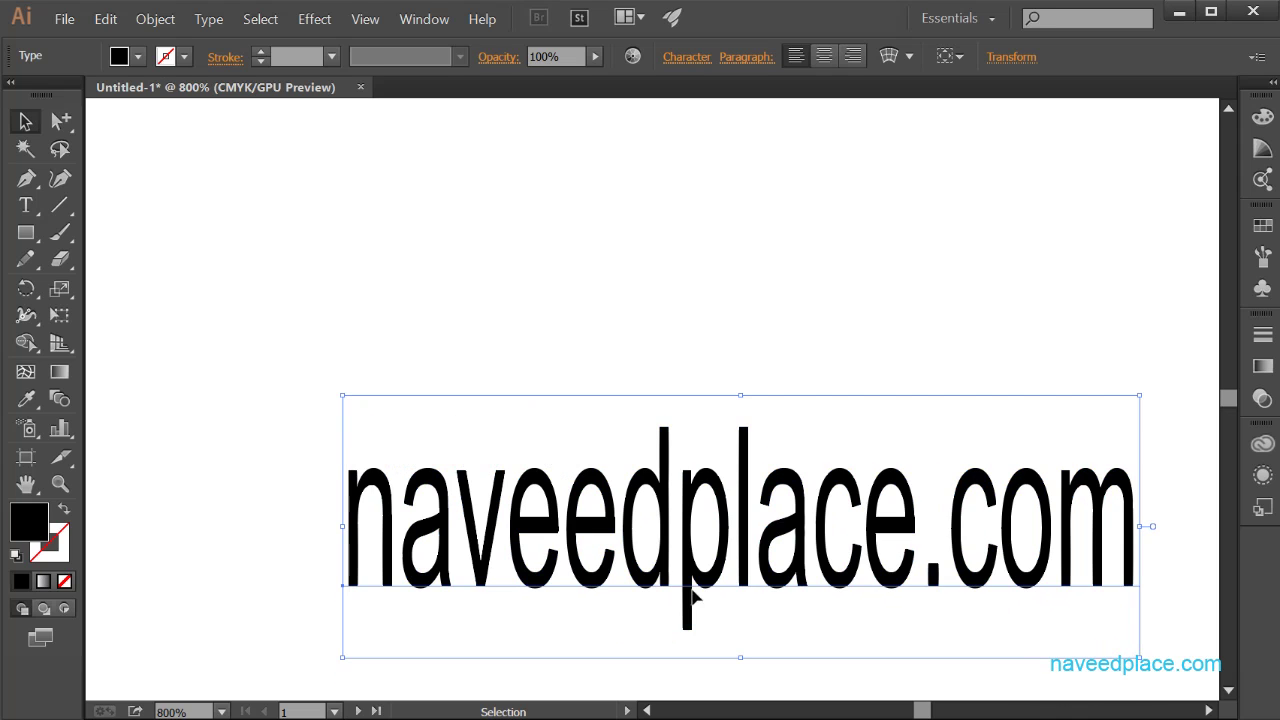
click(343, 400)
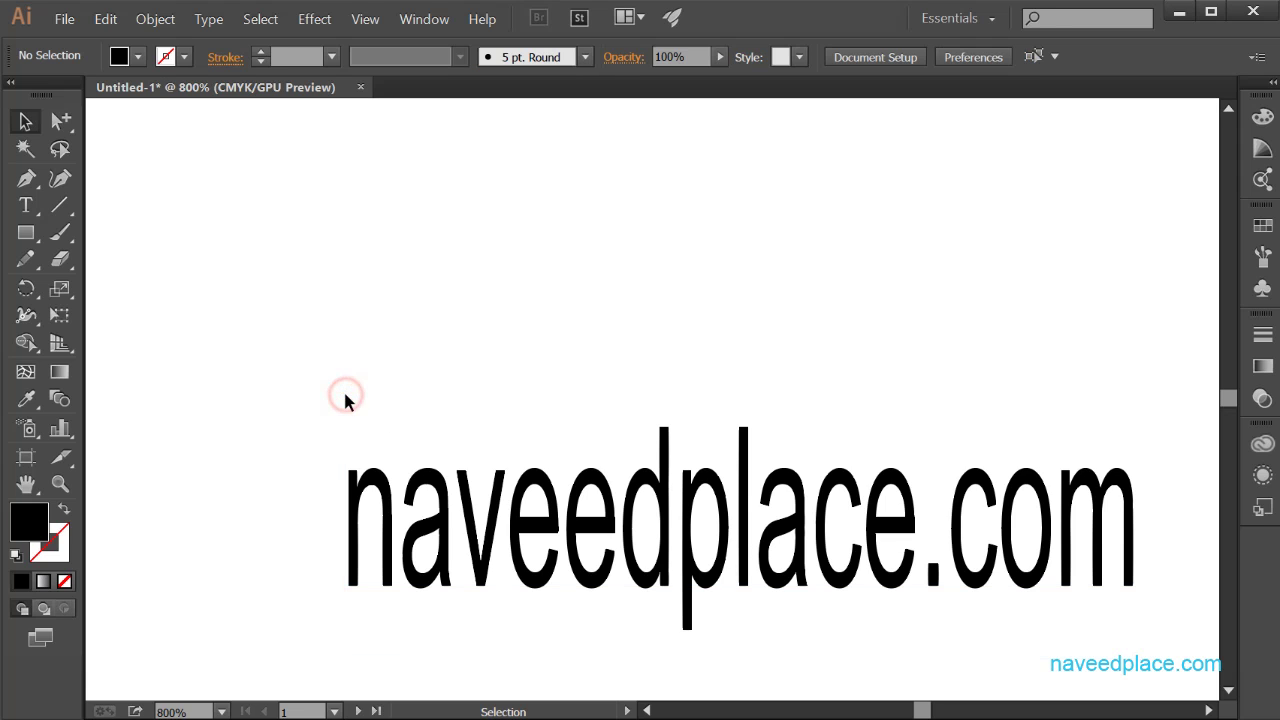
click(374, 476)
drag(342, 399, 289, 301)
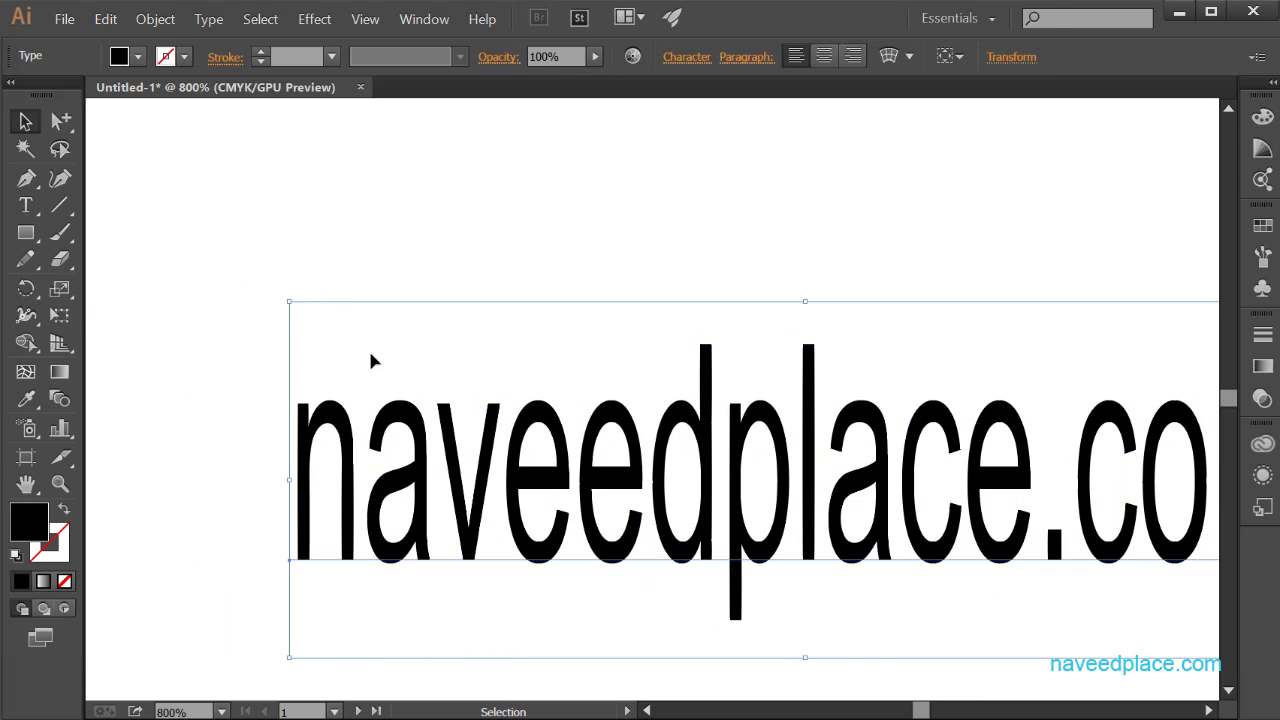
click(205, 22)
mouse_move(436, 97)
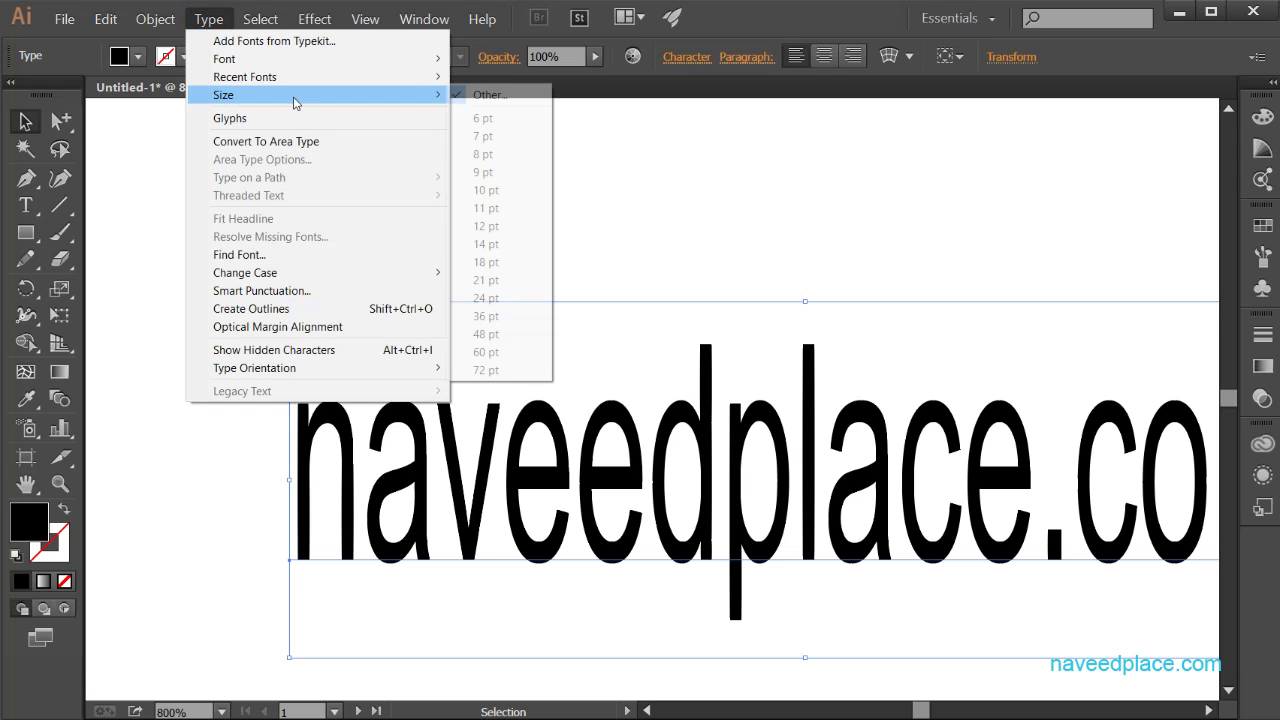
click(652, 207)
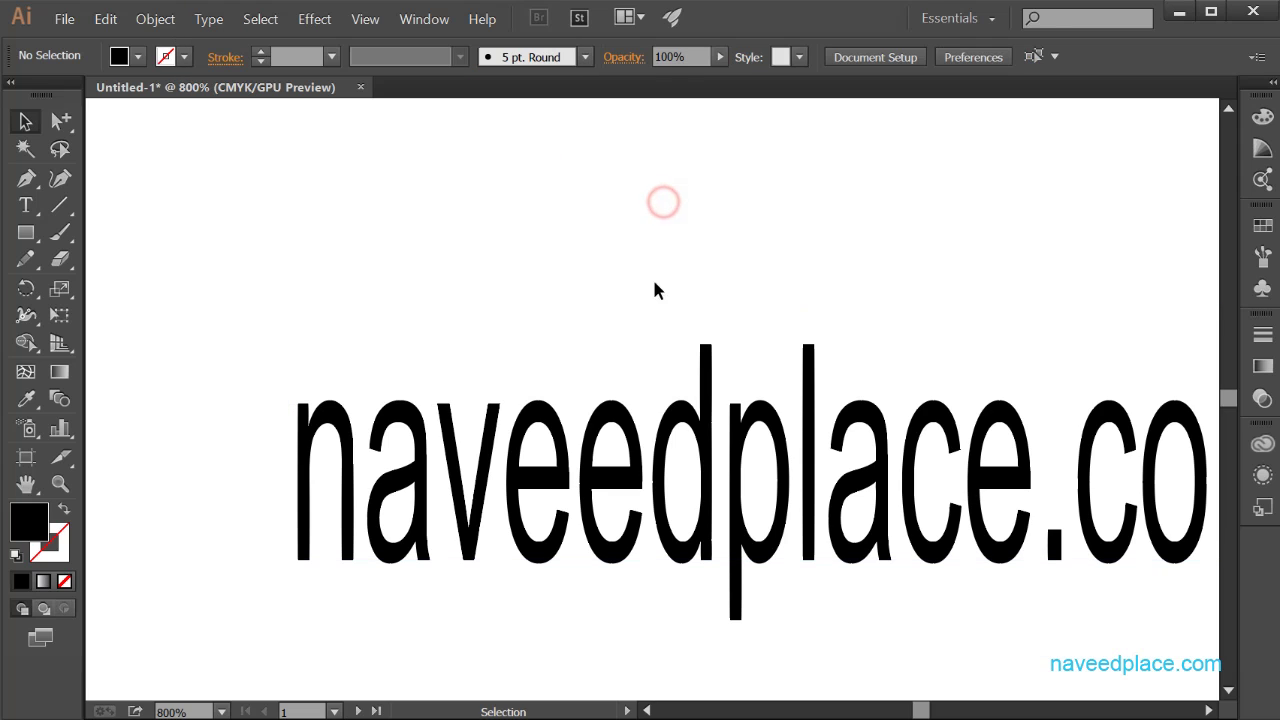
click(571, 520)
key(space)
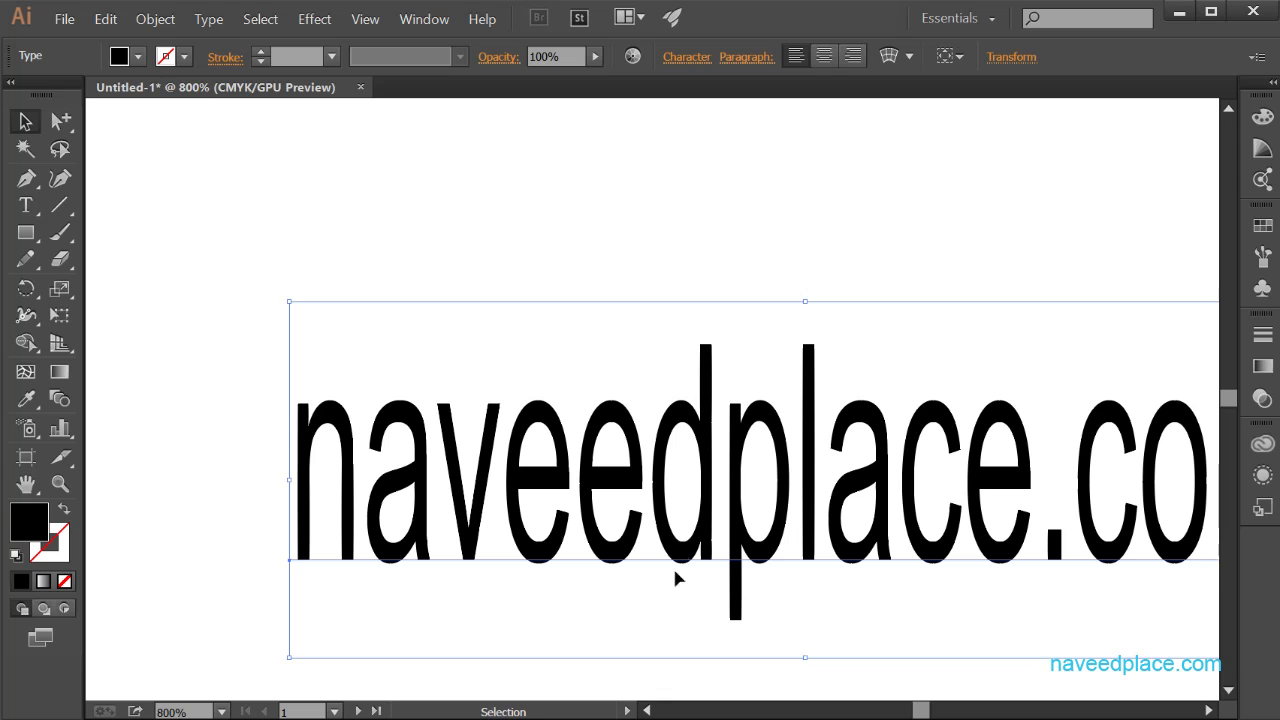
key(space)
drag(674, 603, 507, 591)
click(208, 19)
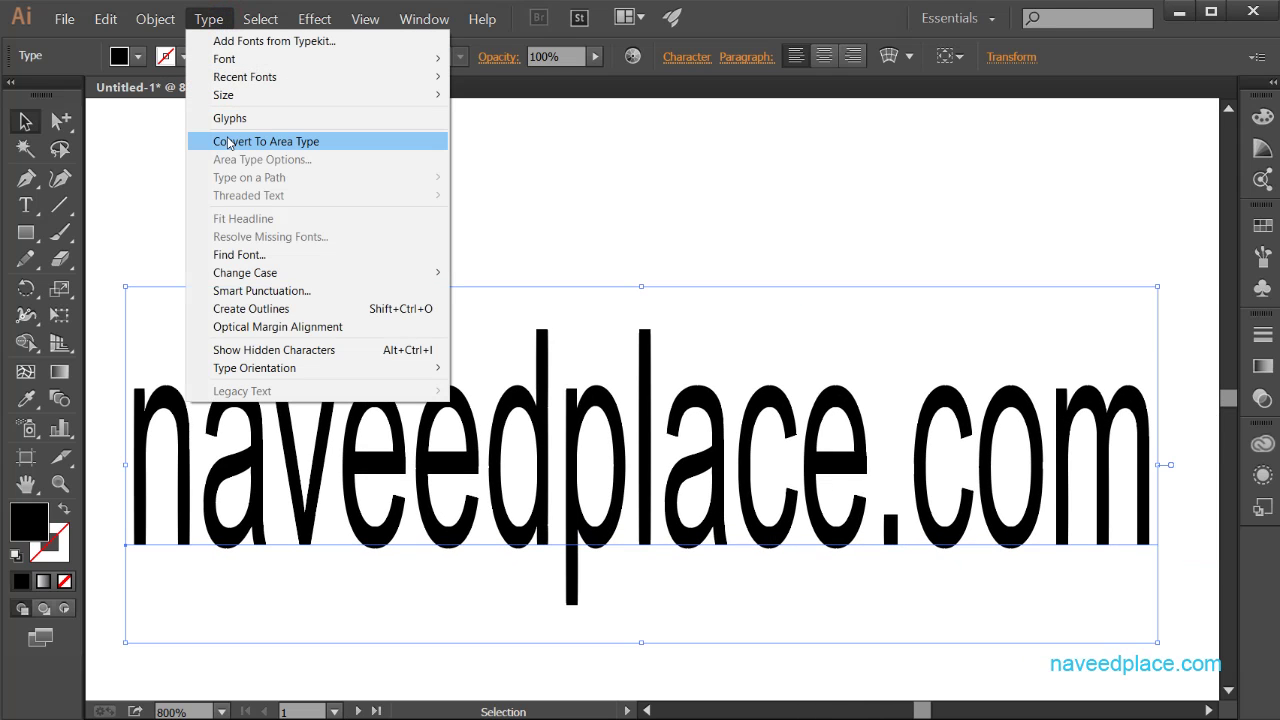
click(613, 230)
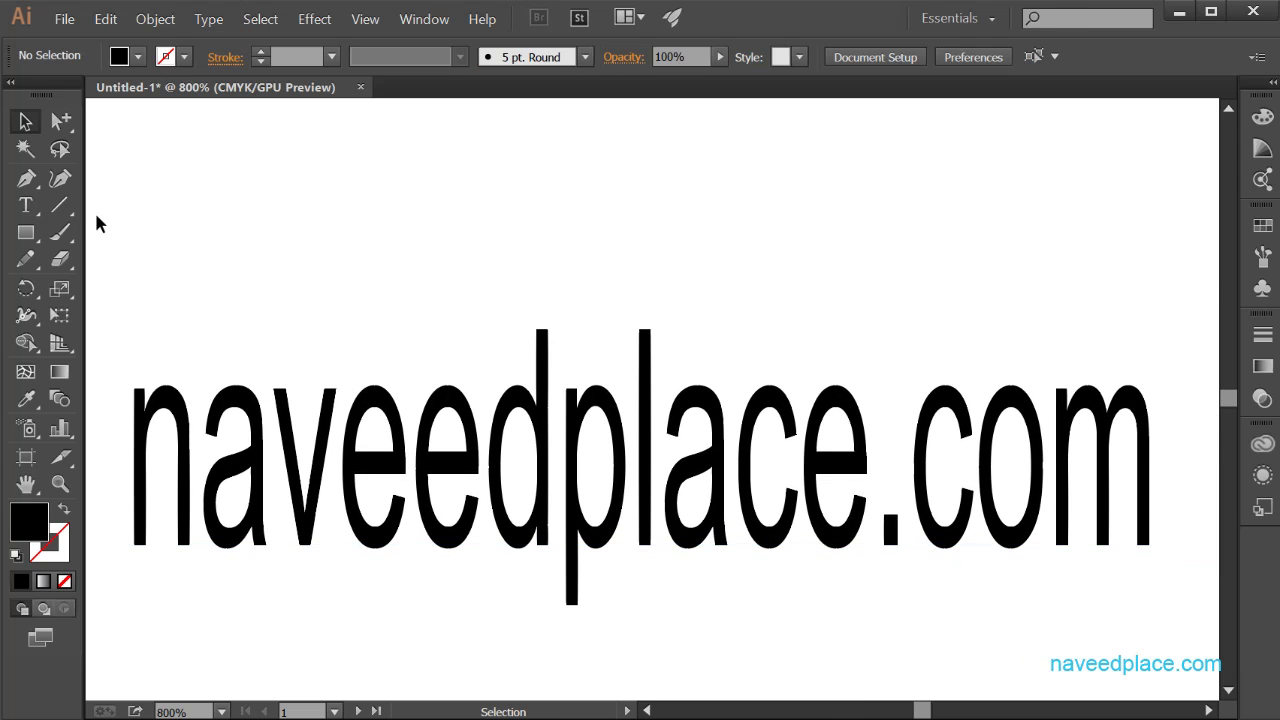
click(25, 205)
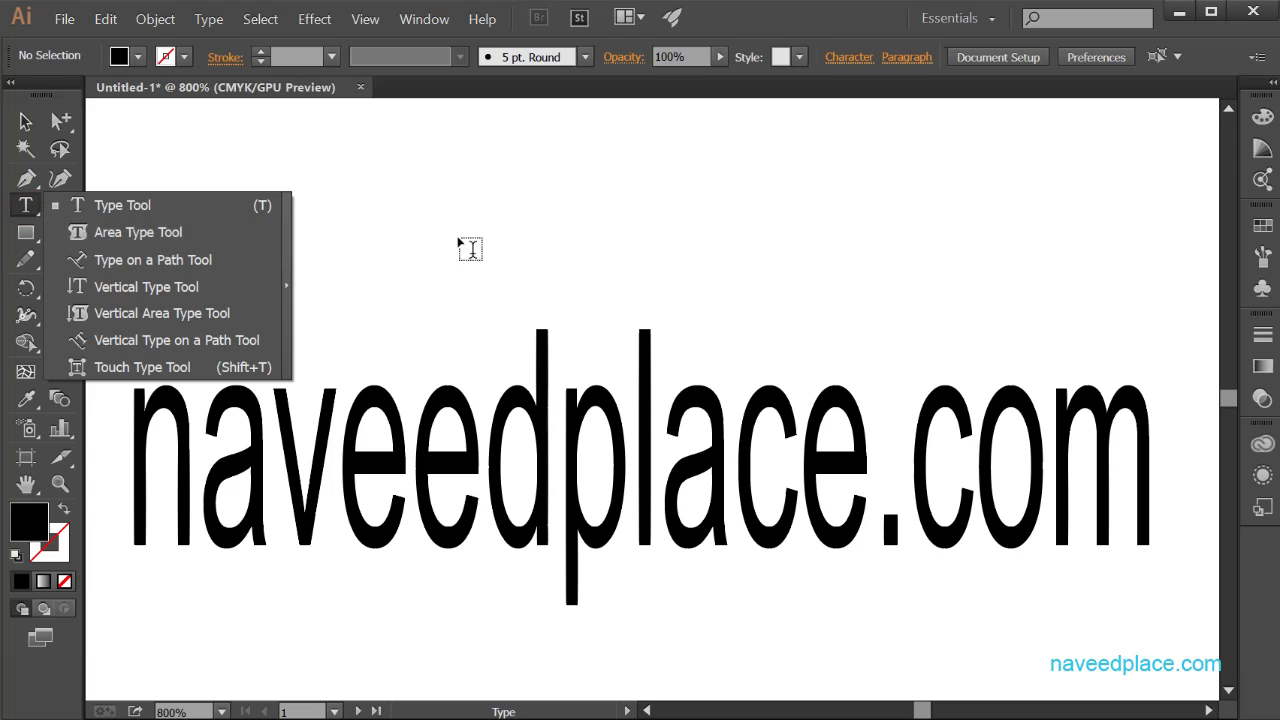
click(447, 241)
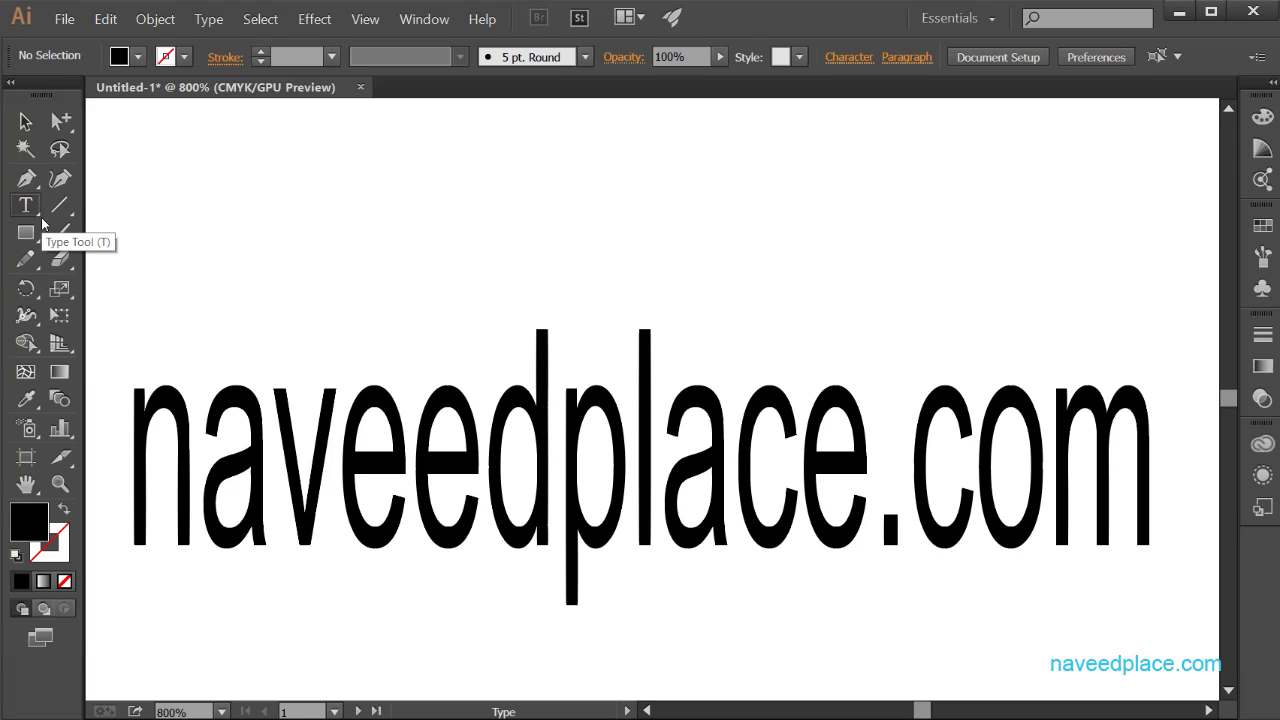
- Draw a wide rectangle on the empty canvas above the first half of the naveedplace.com text
click(25, 232)
click(166, 229)
drag(275, 179, 559, 325)
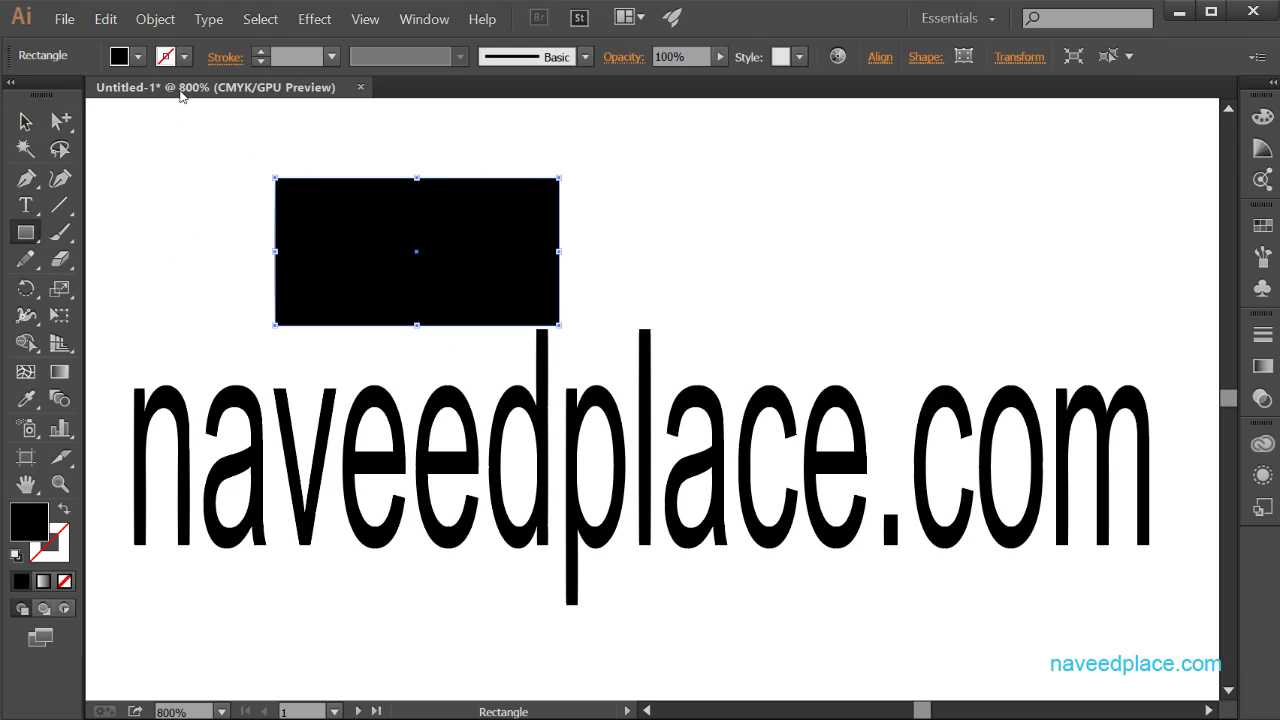
- Give the rectangle a white fill and a black stroke
click(138, 56)
click(18, 96)
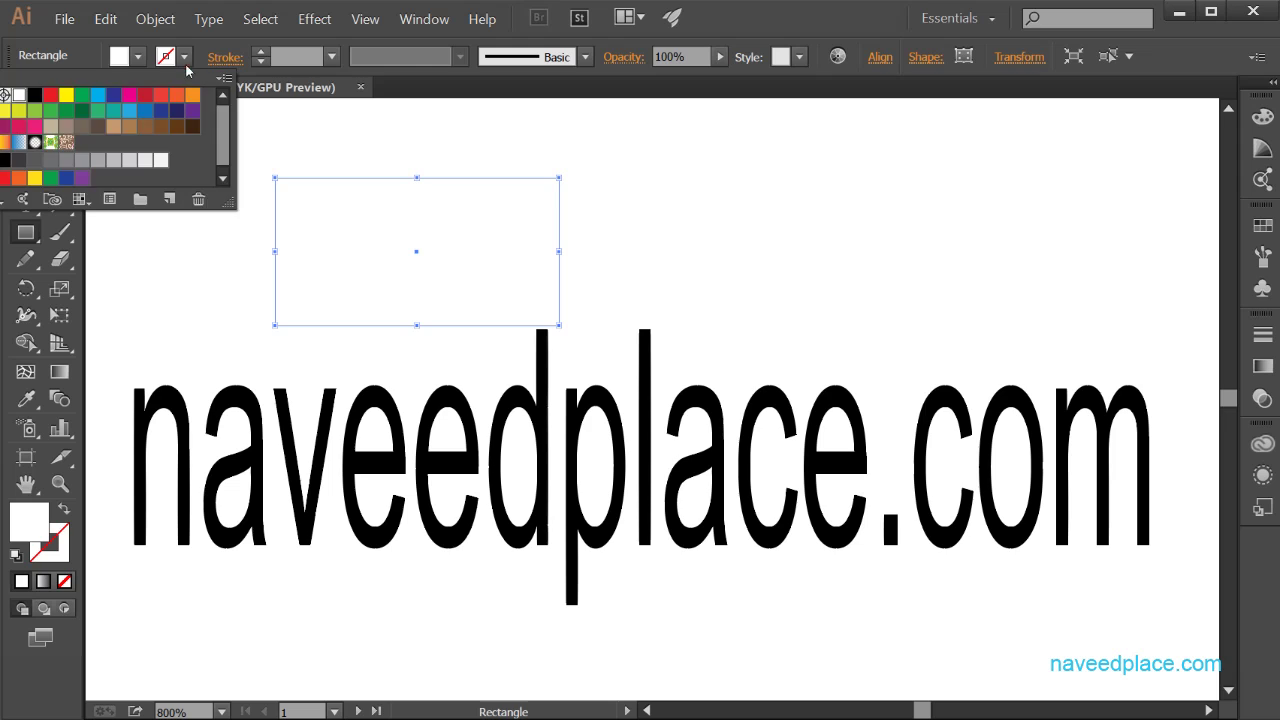
click(184, 56)
click(184, 56)
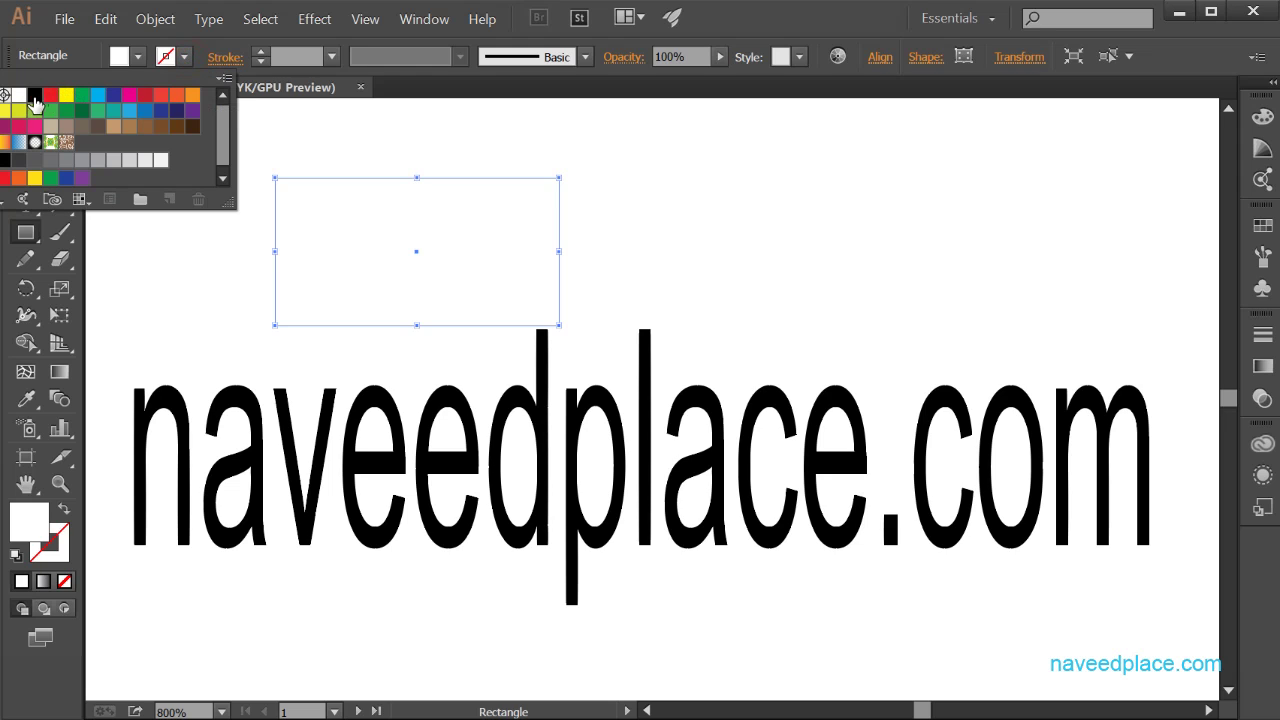
click(34, 95)
click(126, 286)
- Convert the rectangle into a text area by applying the Area Type tool to its edge
click(25, 206)
drag(25, 208, 121, 236)
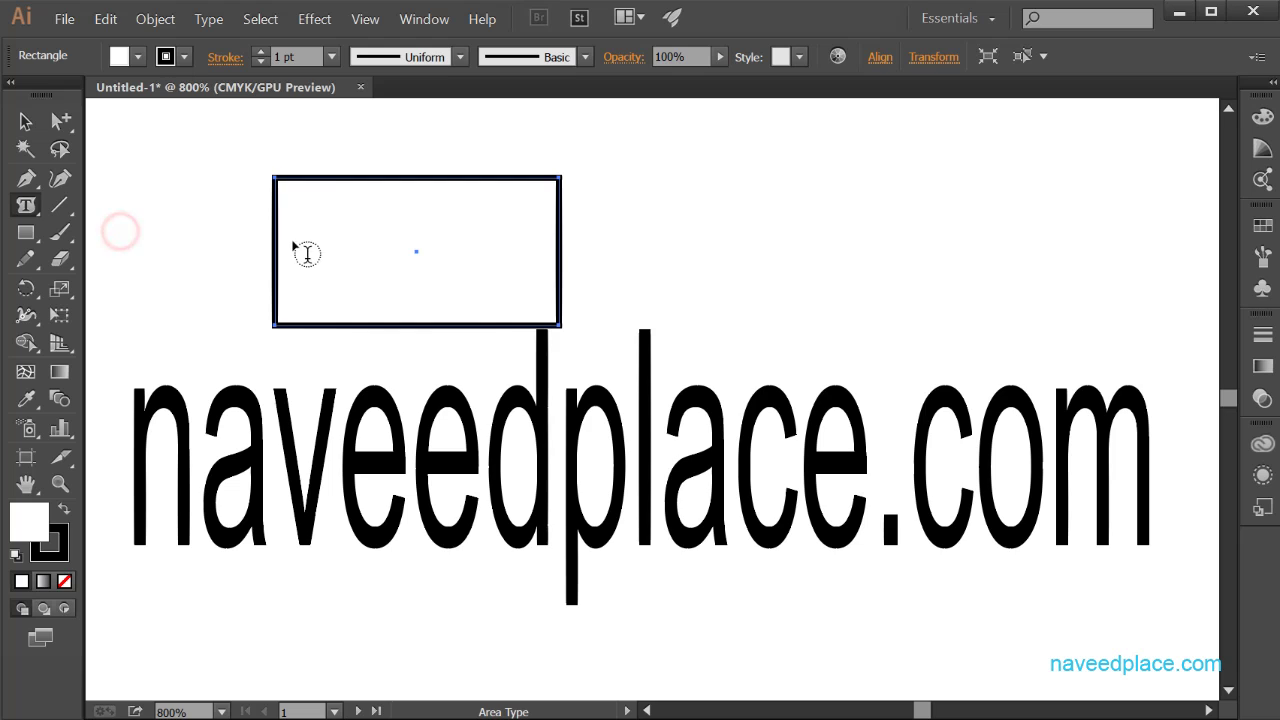
click(279, 264)
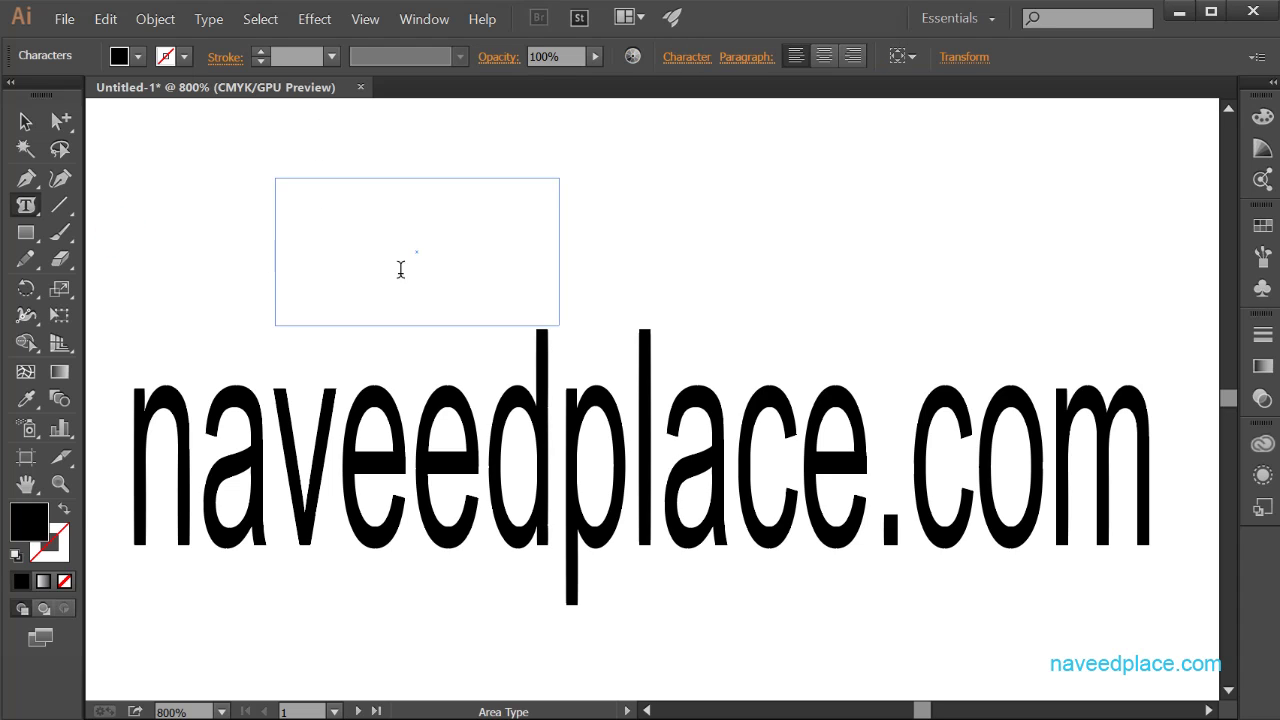
- Try to create area type on the empty canvas beside the rectangle
drag(25, 205, 80, 238)
click(749, 280)
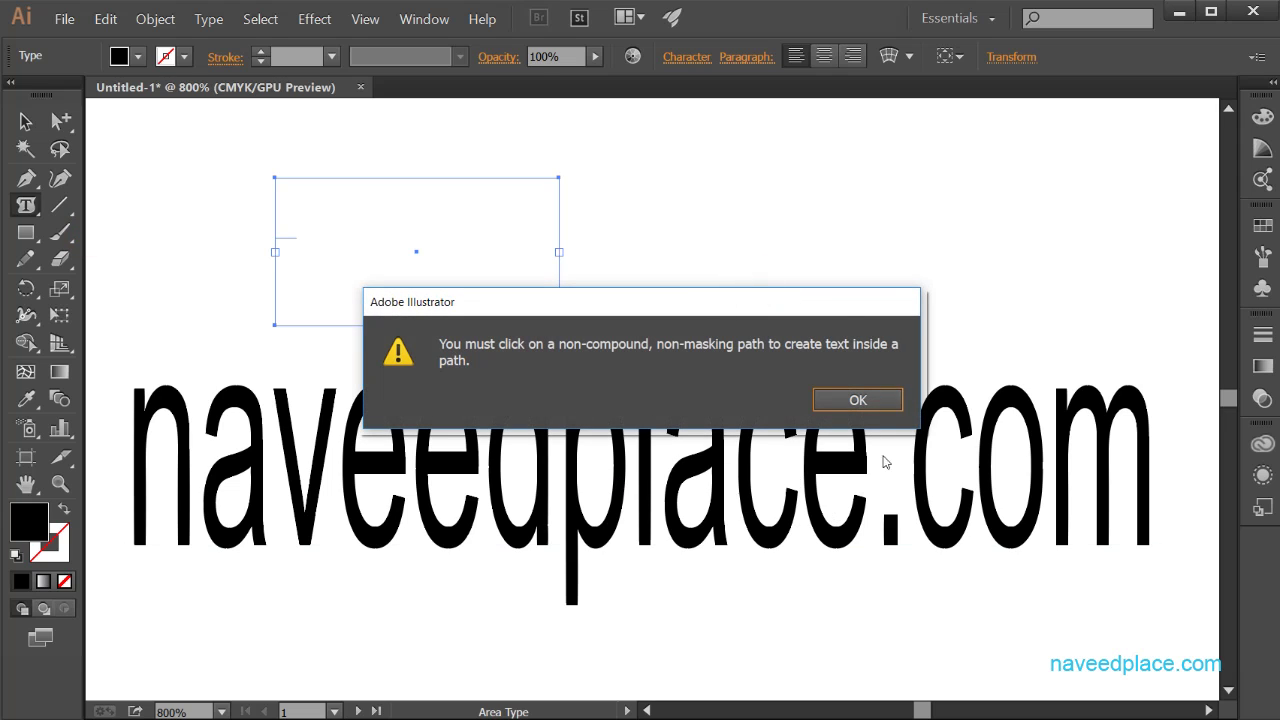
click(898, 407)
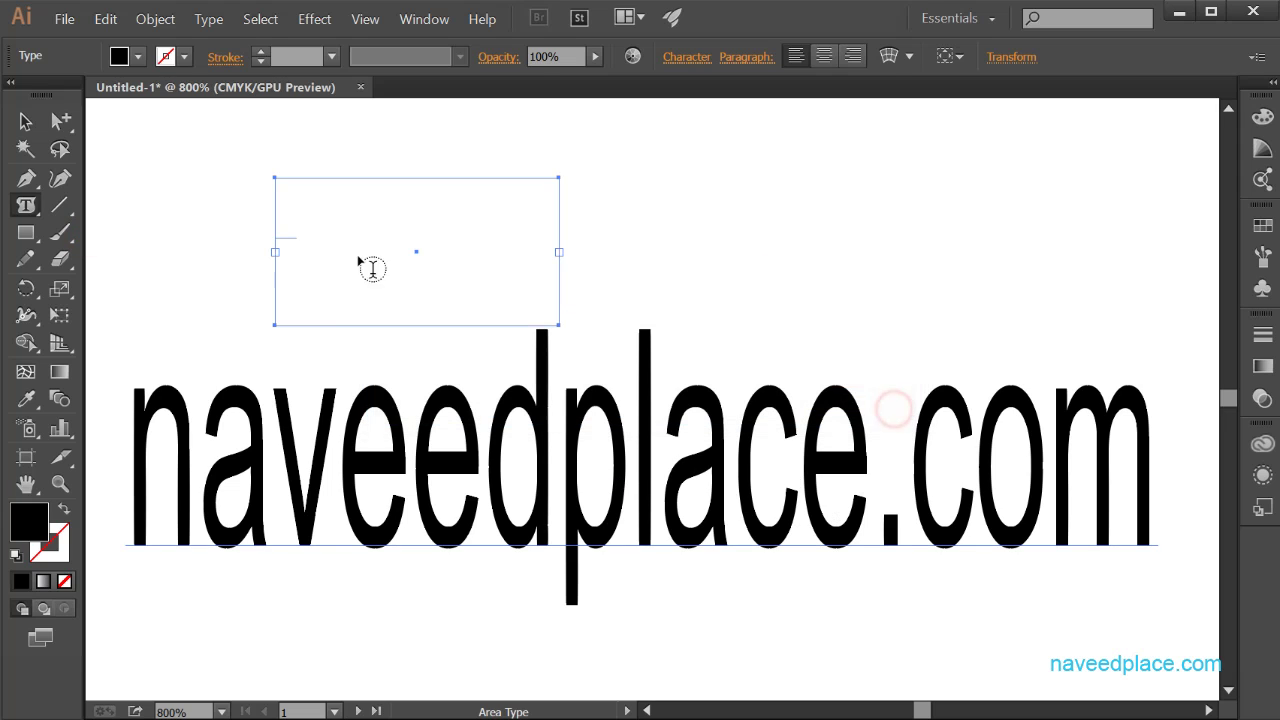
- Enter the text "naveed-" inside the rectangular text area and finish text editing
click(275, 215)
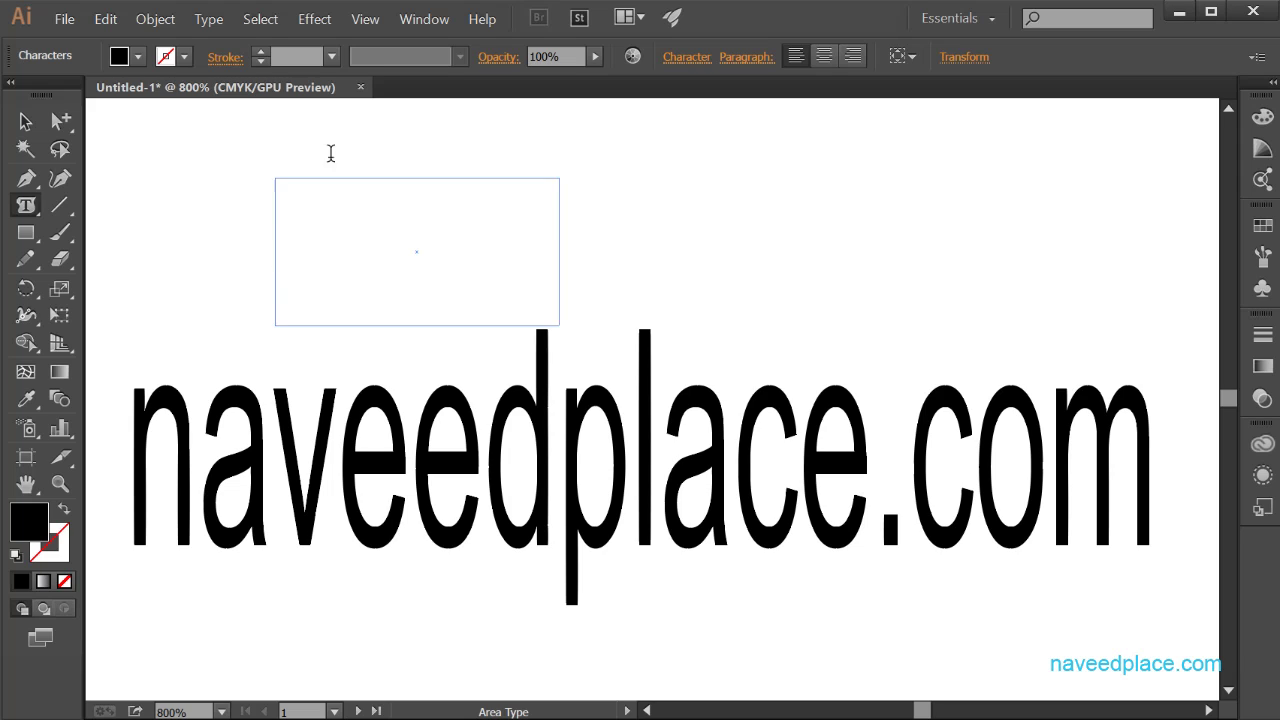
text(na)
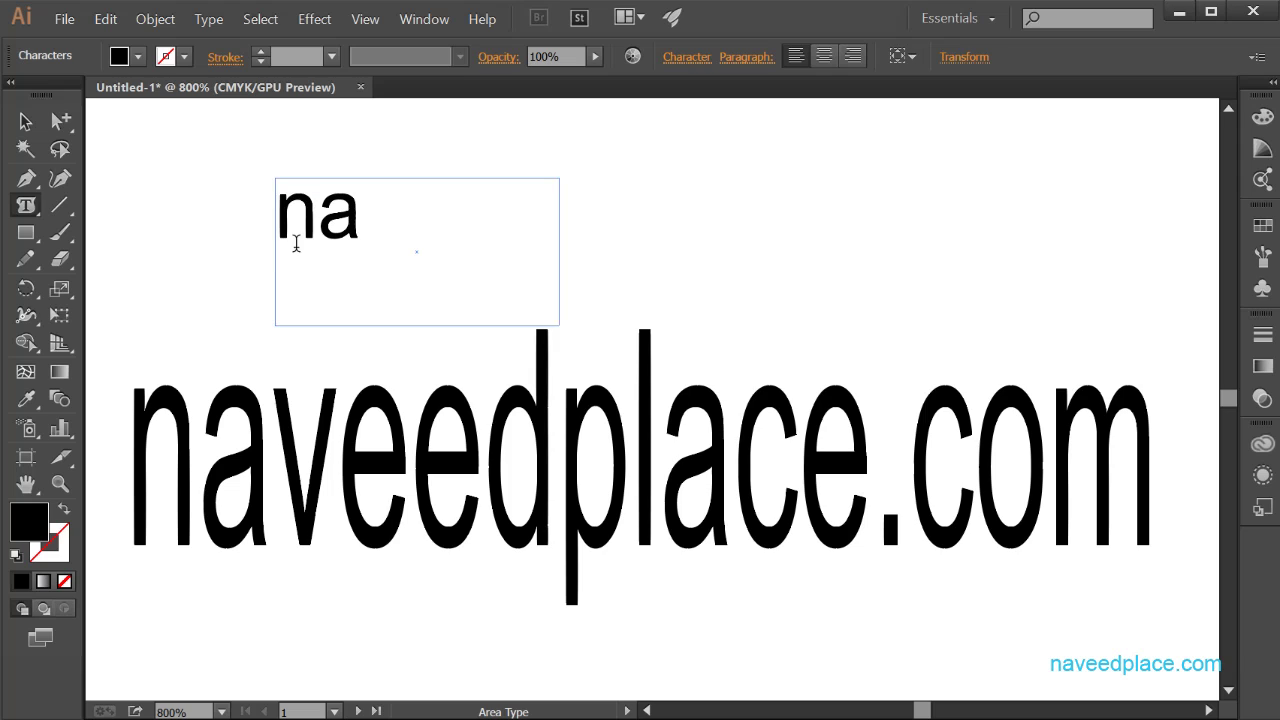
text(veed-)
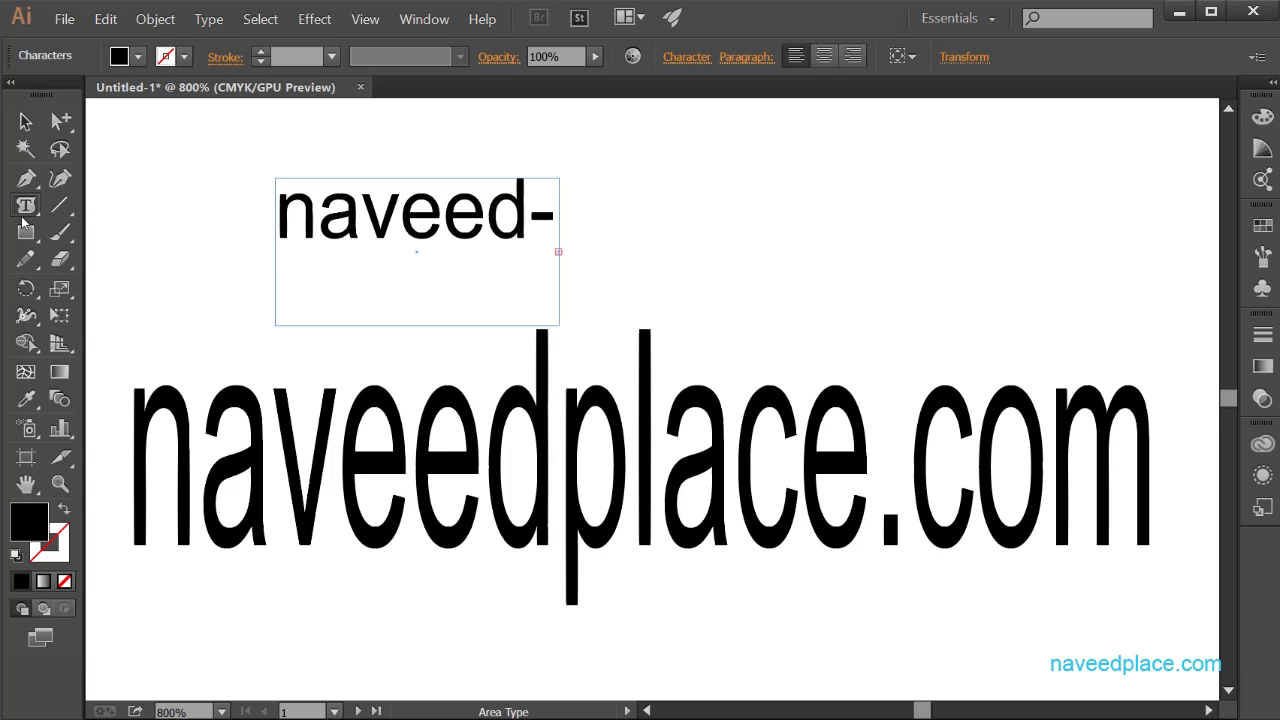
click(25, 120)
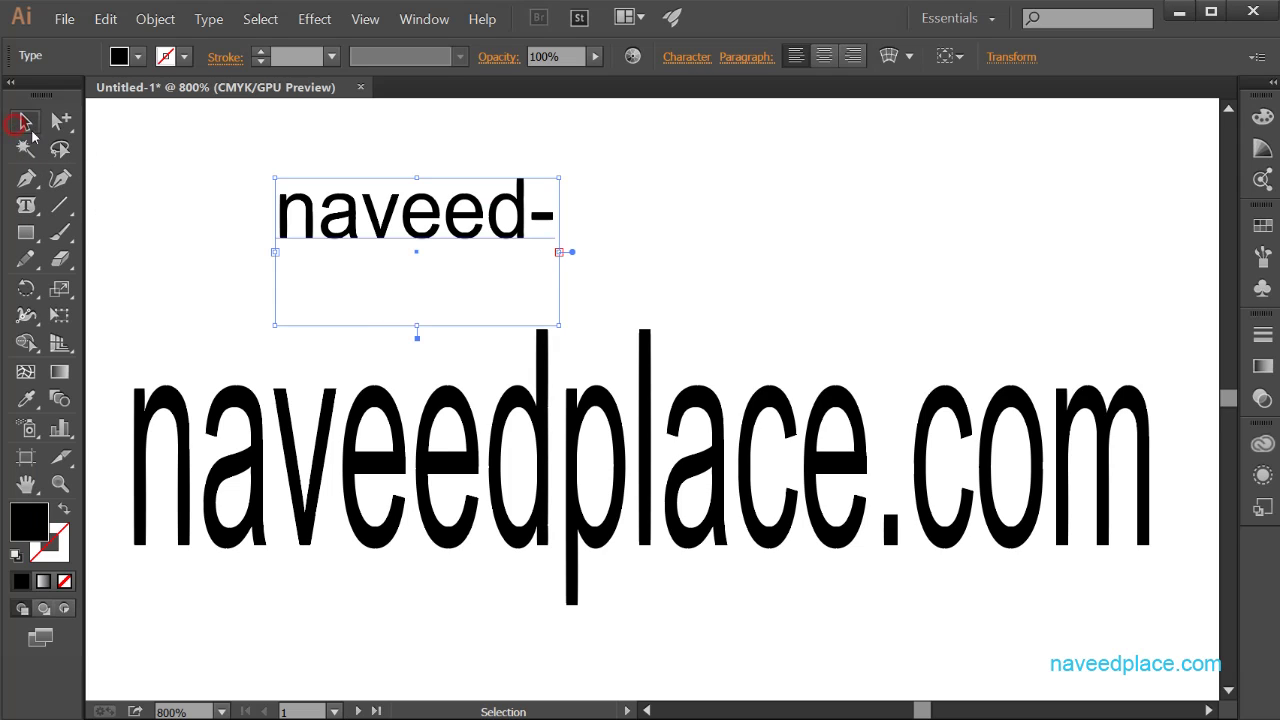
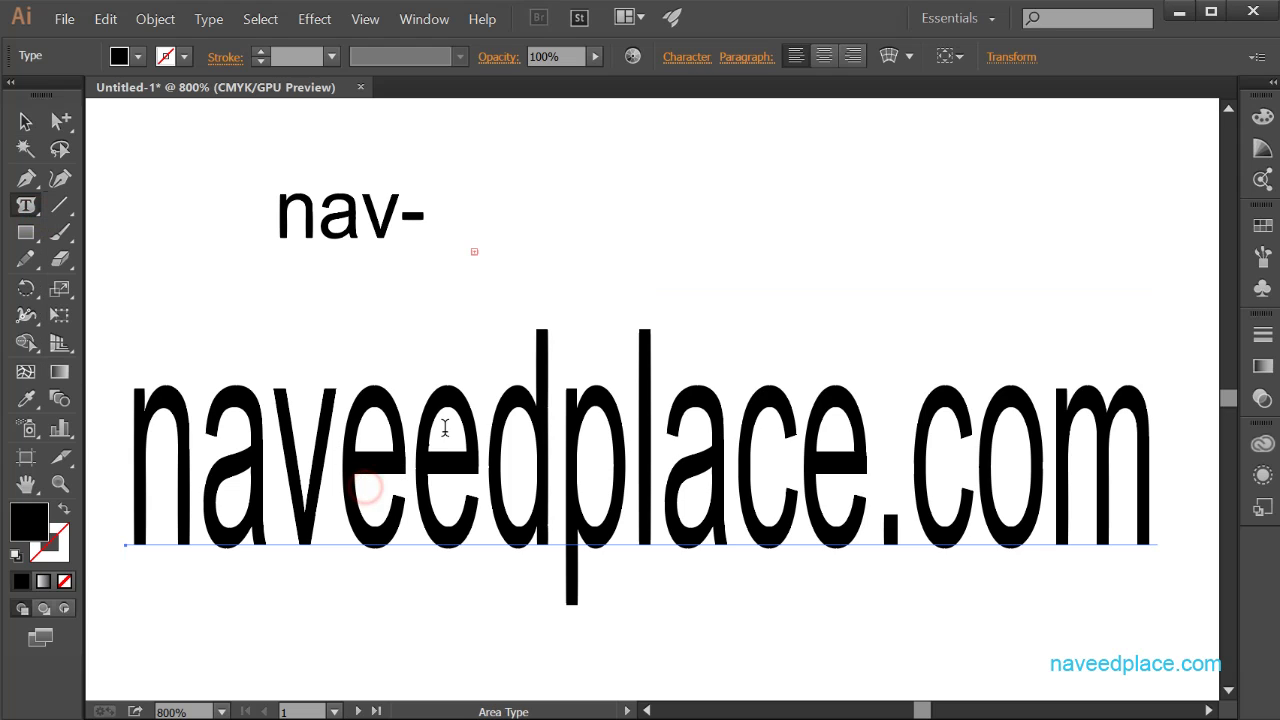
- Select characters of the large "naveedplace.com" text and look through the type commands available for it
drag(128, 436, 1150, 468)
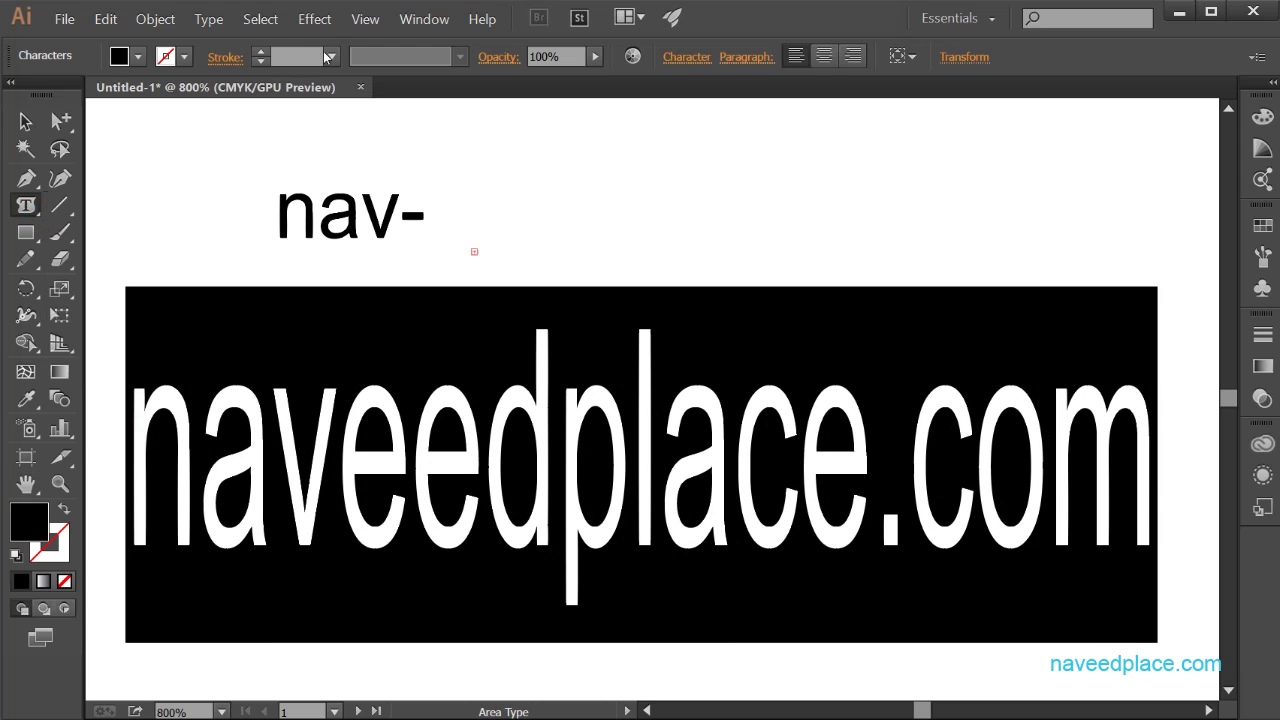
click(209, 19)
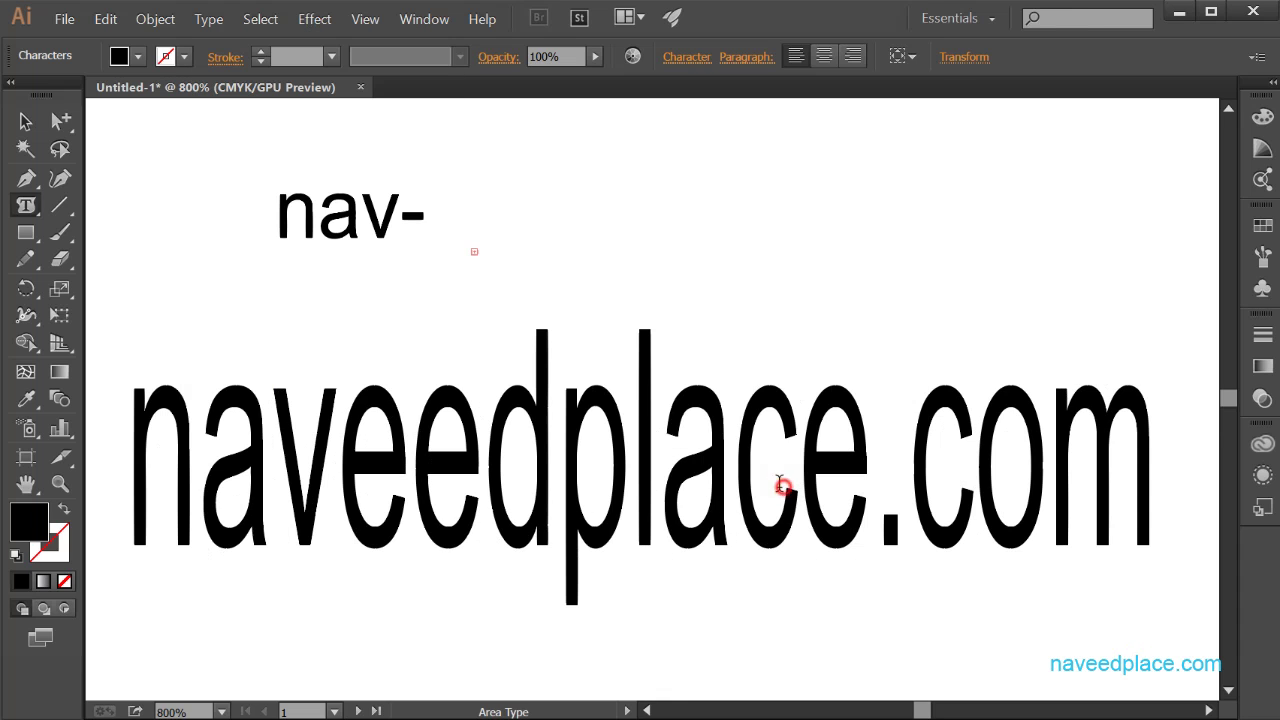
click(204, 24)
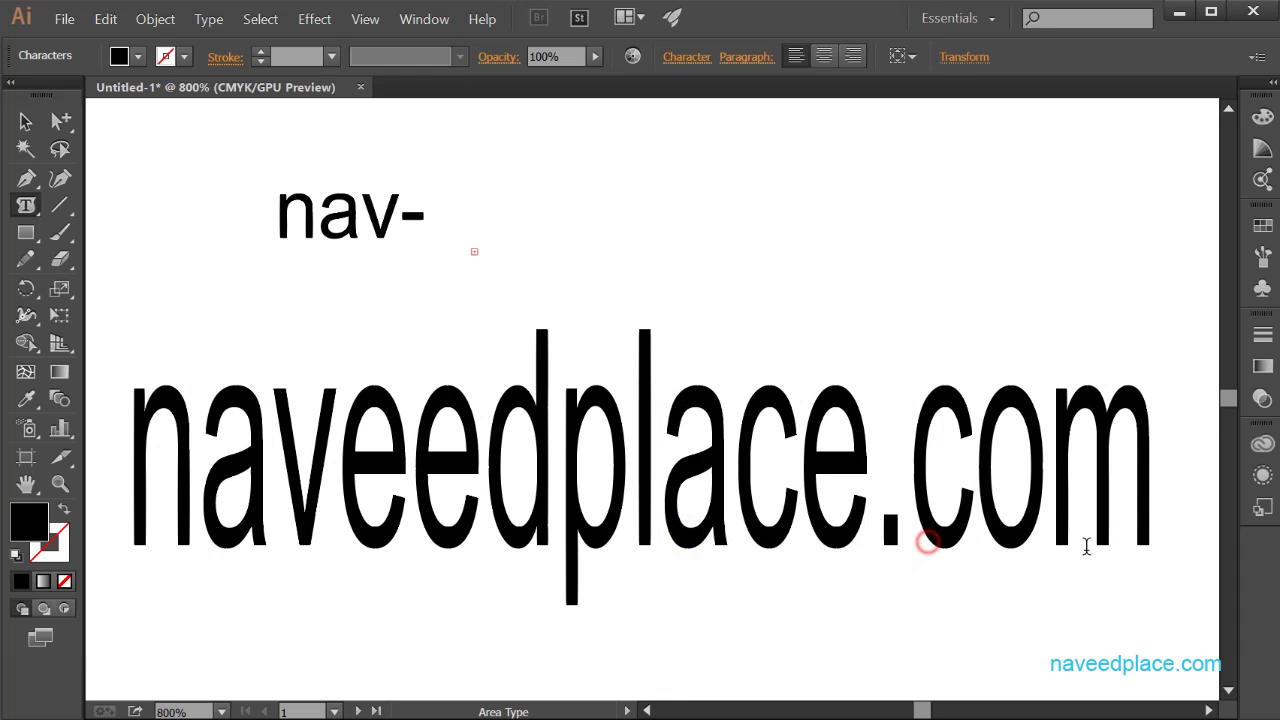
drag(928, 531, 1208, 548)
drag(739, 530, 342, 530)
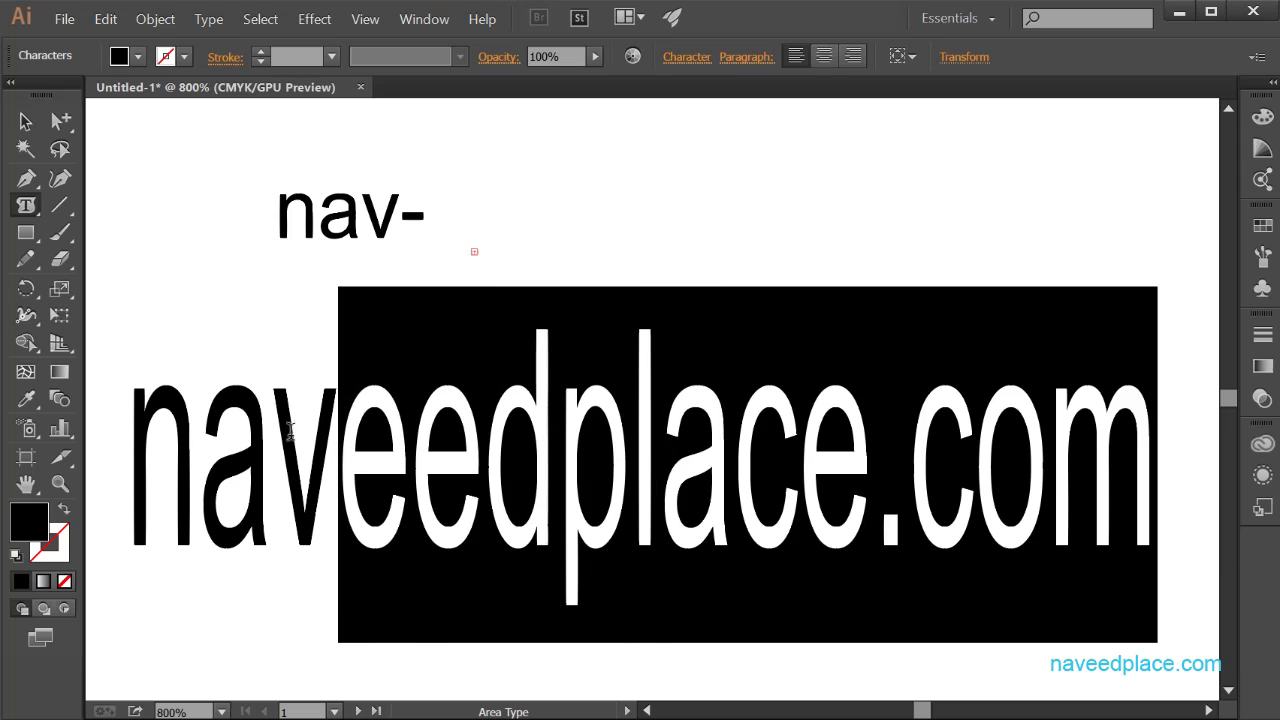
- Finish editing the "nav-" text area above the large text and delete it
click(320, 225)
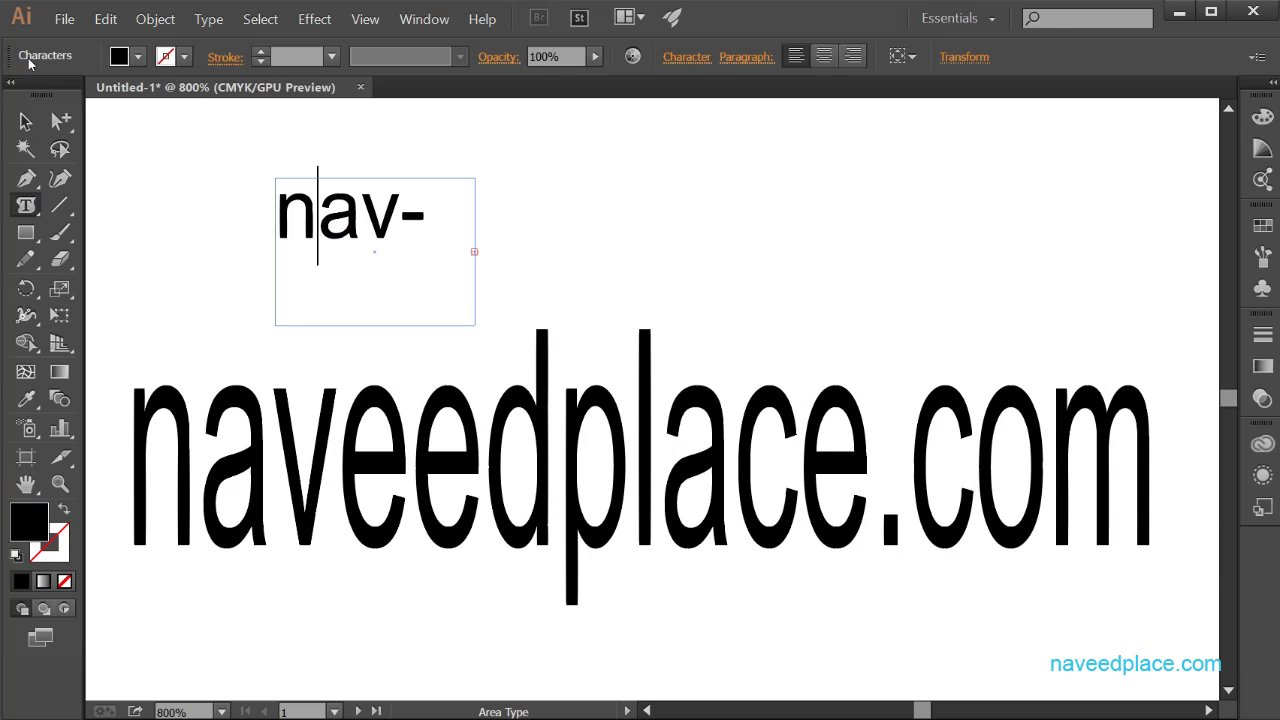
drag(30, 96, 30, 102)
key(Escape)
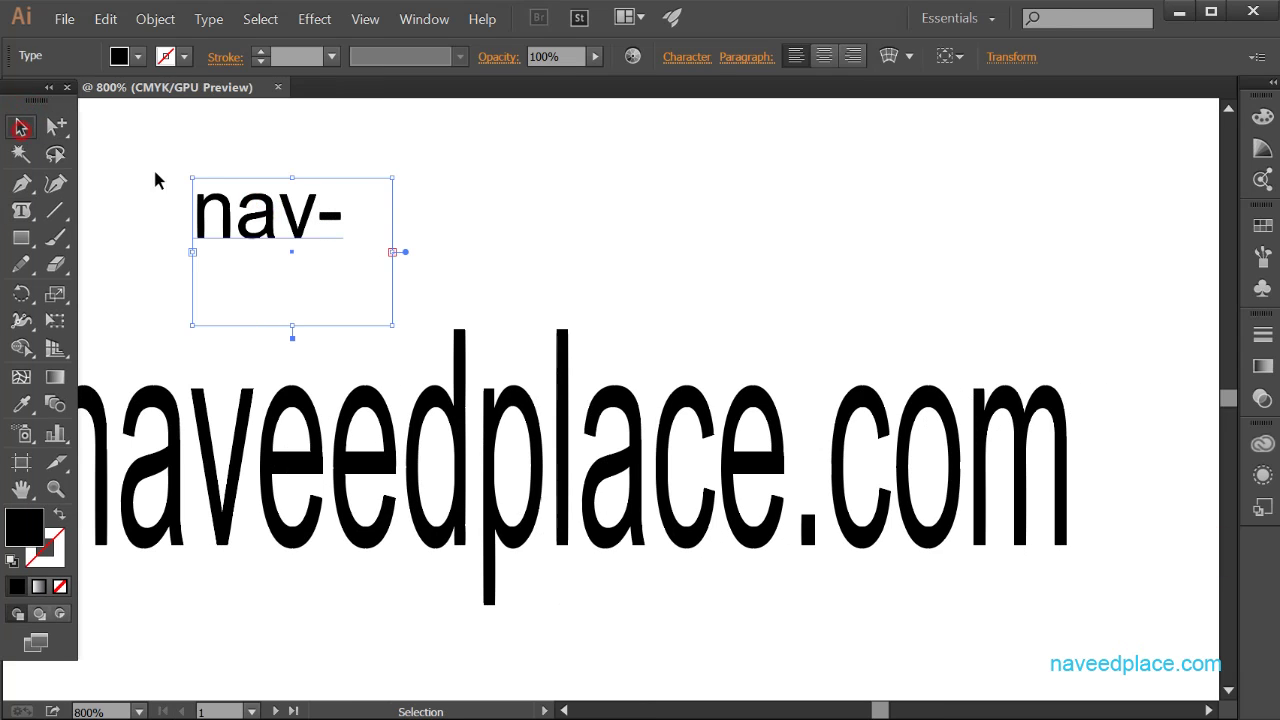
key(Delete)
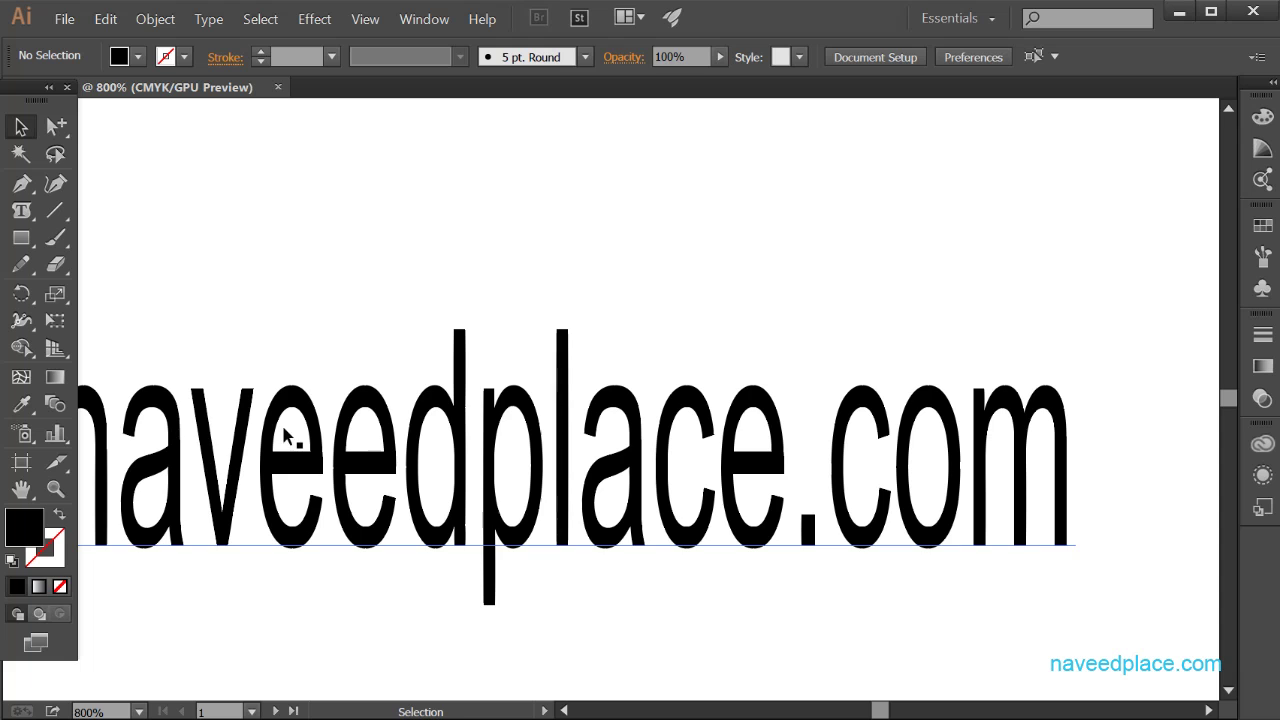
- Select the large "naveedplace.com" text as an object and examine which area type commands apply to it
key(space)
drag(357, 366, 452, 269)
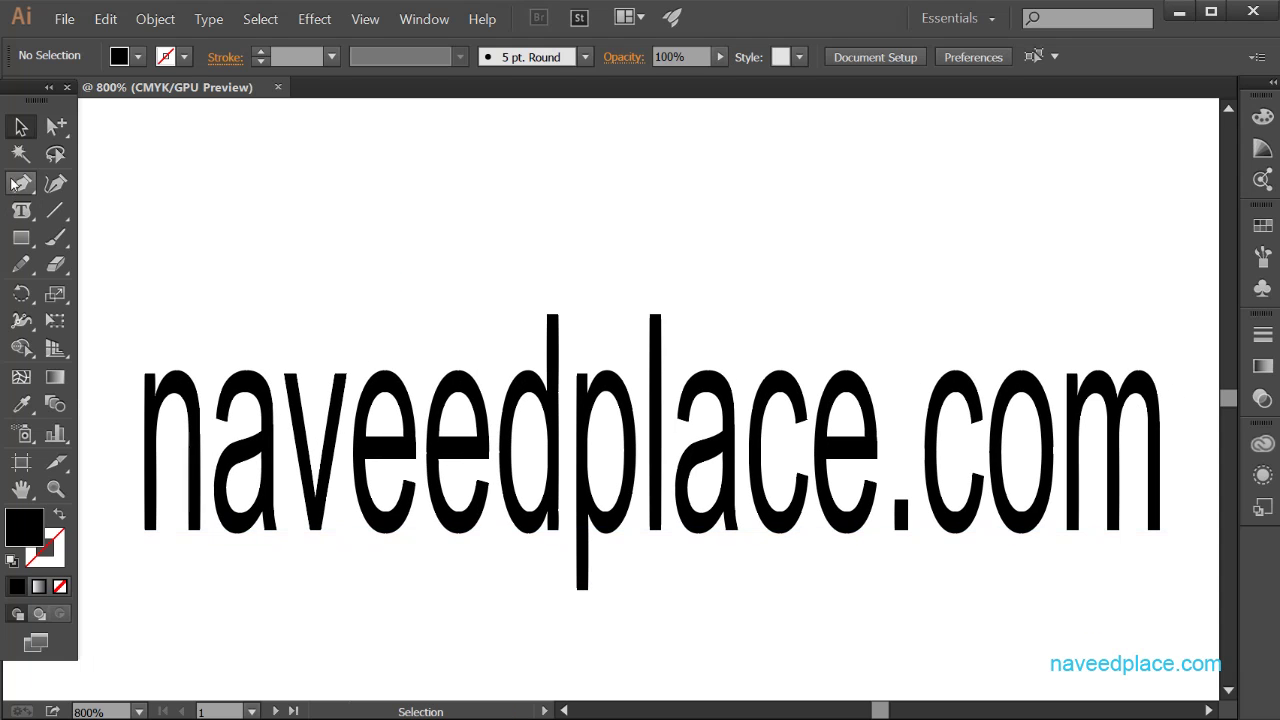
click(436, 390)
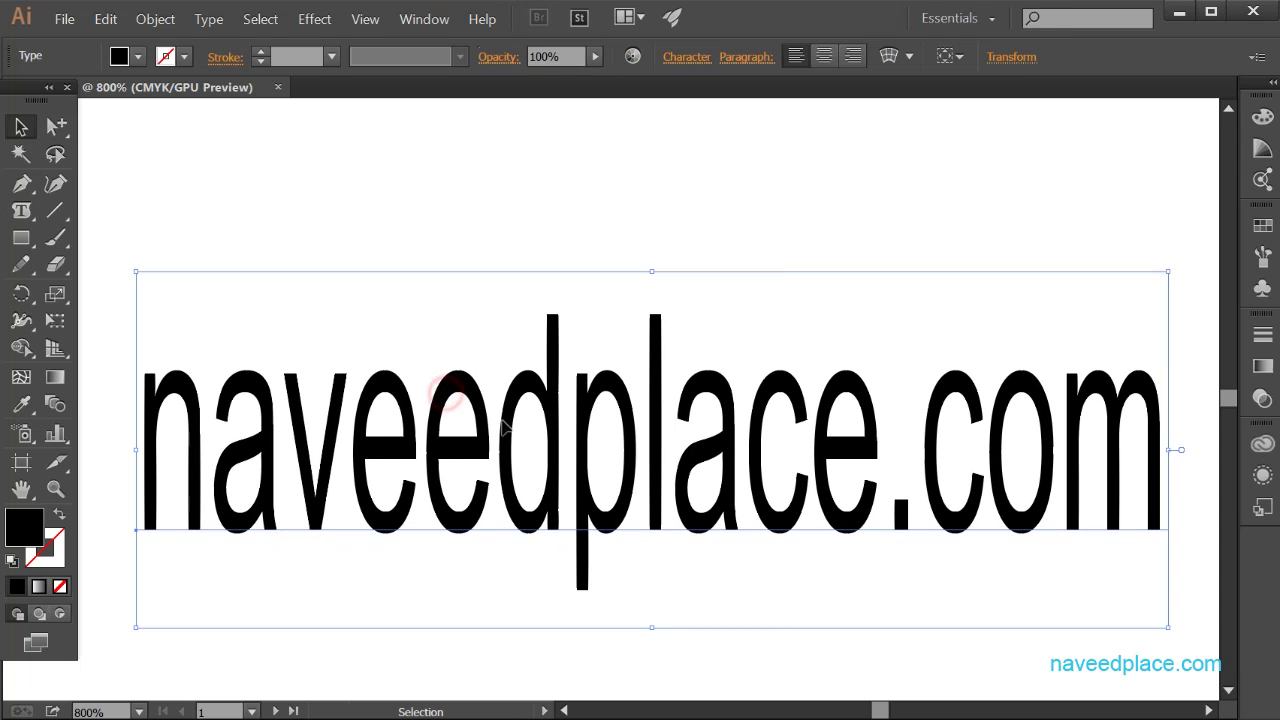
click(209, 31)
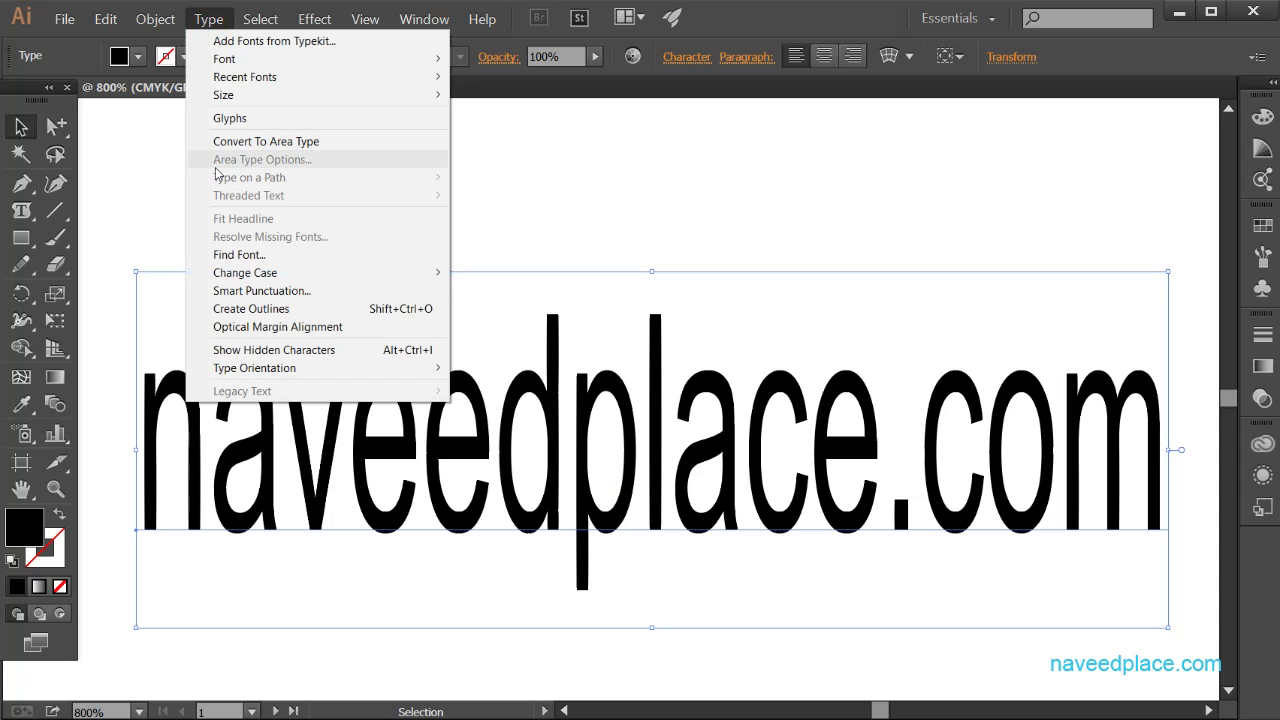
click(731, 238)
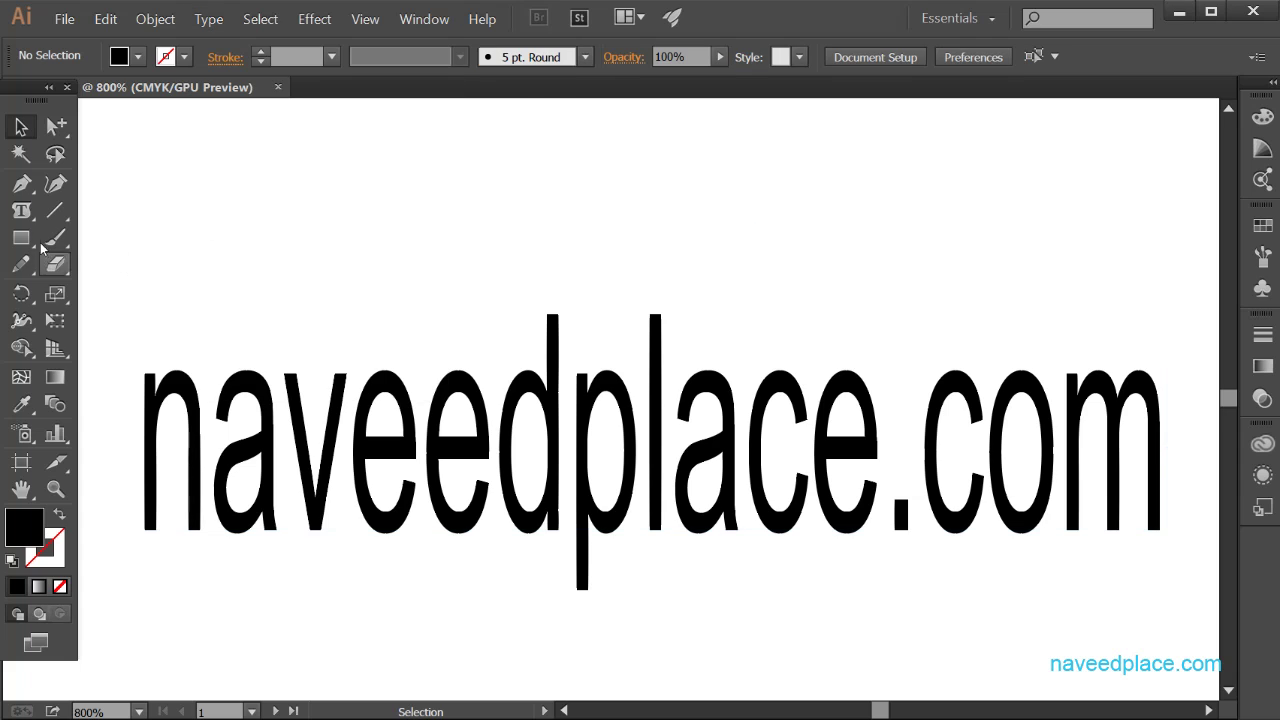
- Activate the Area Type tool and restore the deleted "nav-" text area
drag(21, 210, 60, 240)
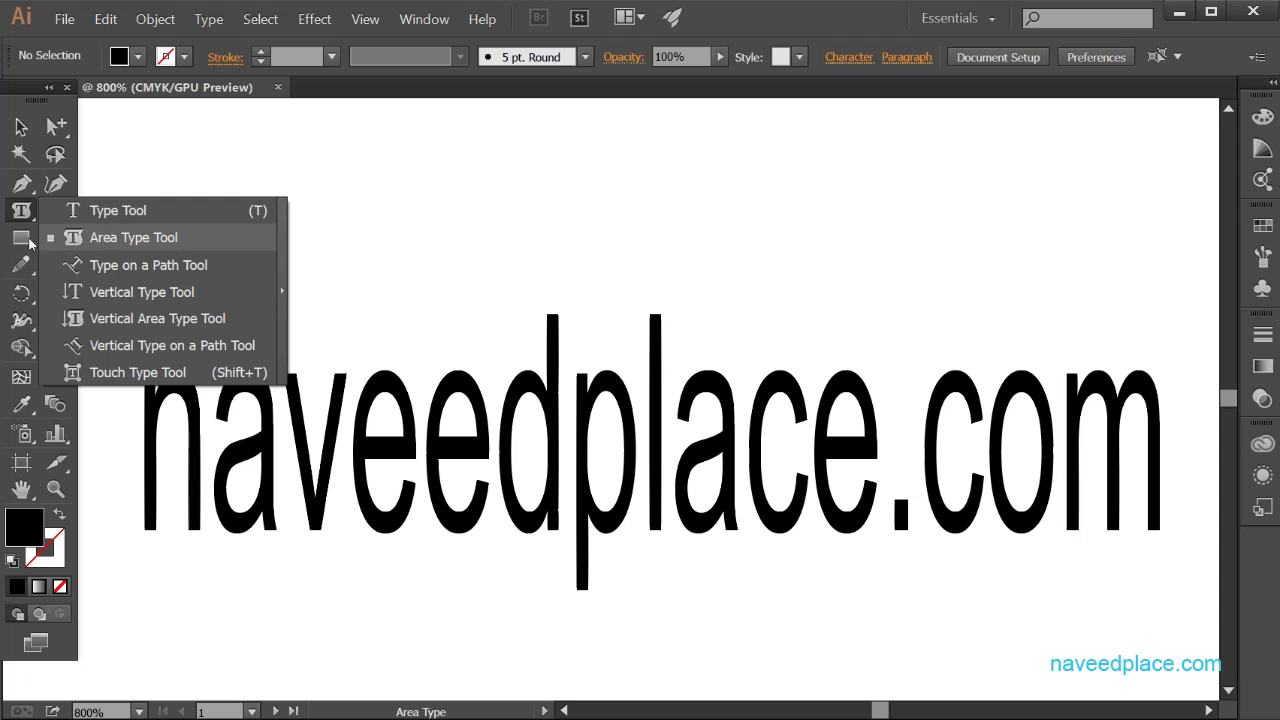
click(24, 207)
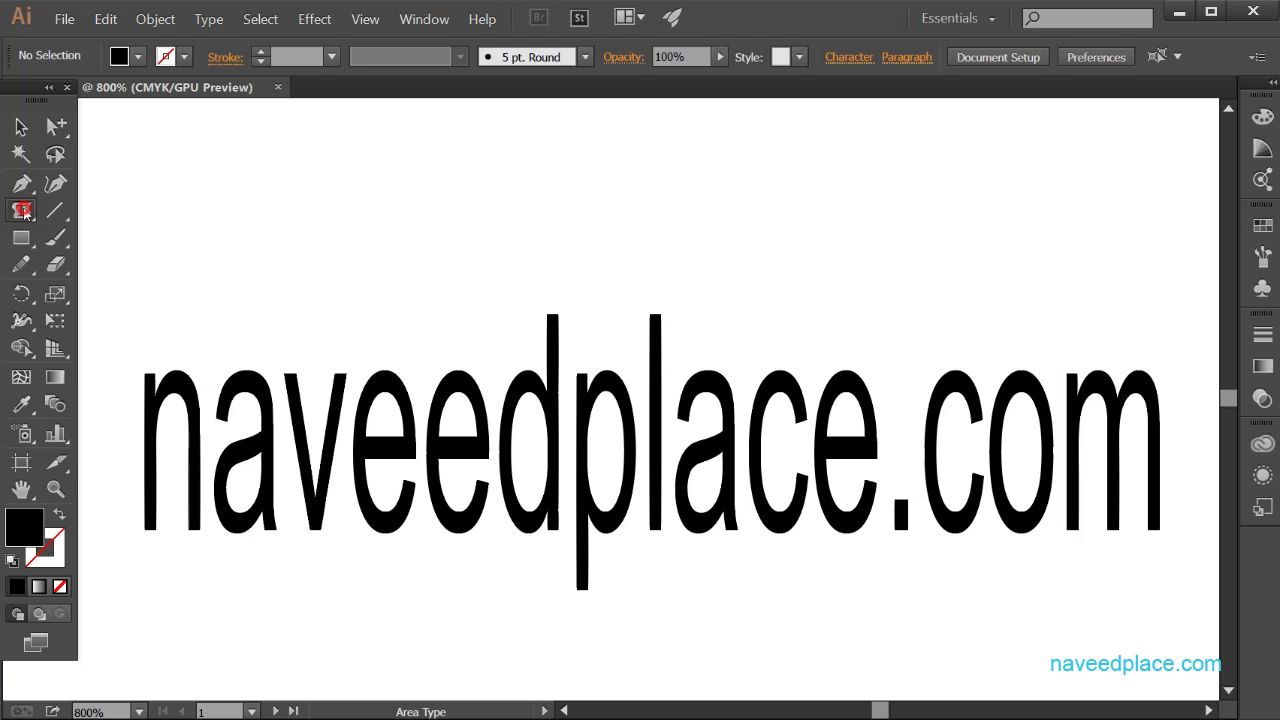
click(300, 263)
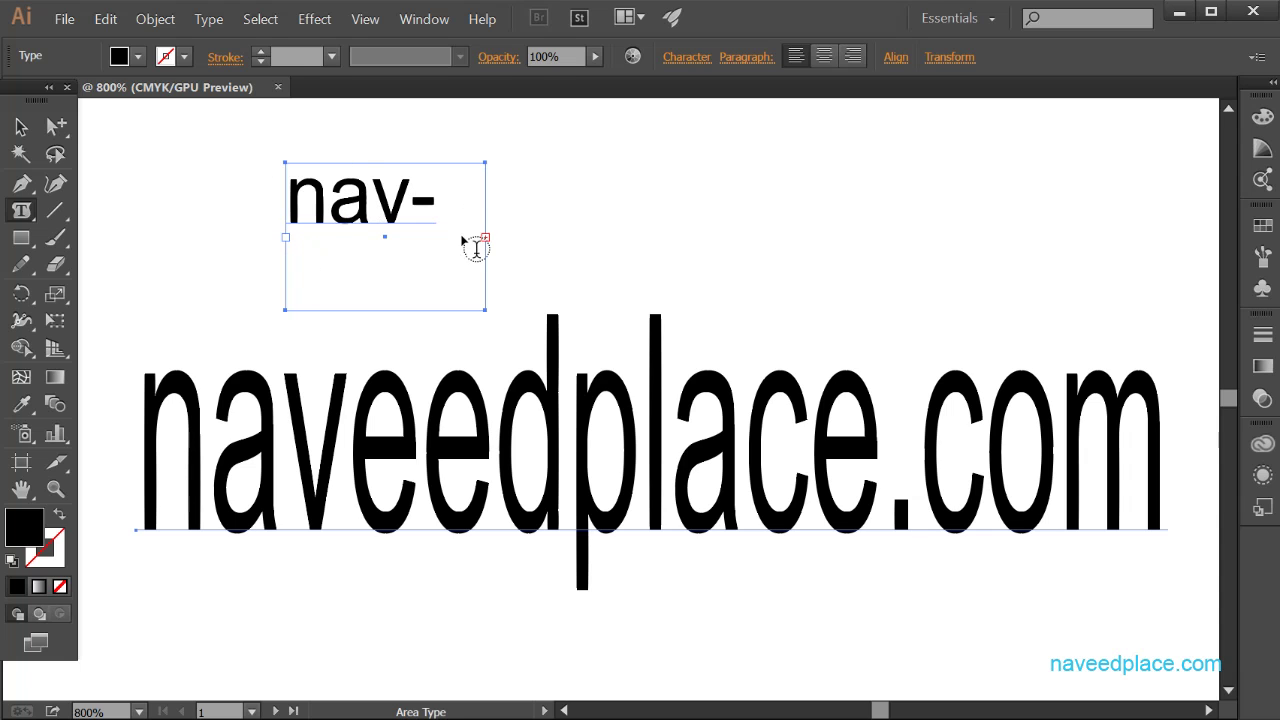
- Examine the Area Type Options of the "nav-" text area, including its size, rows, columns, offset and text flow settings
click(22, 211)
double_click(22, 211)
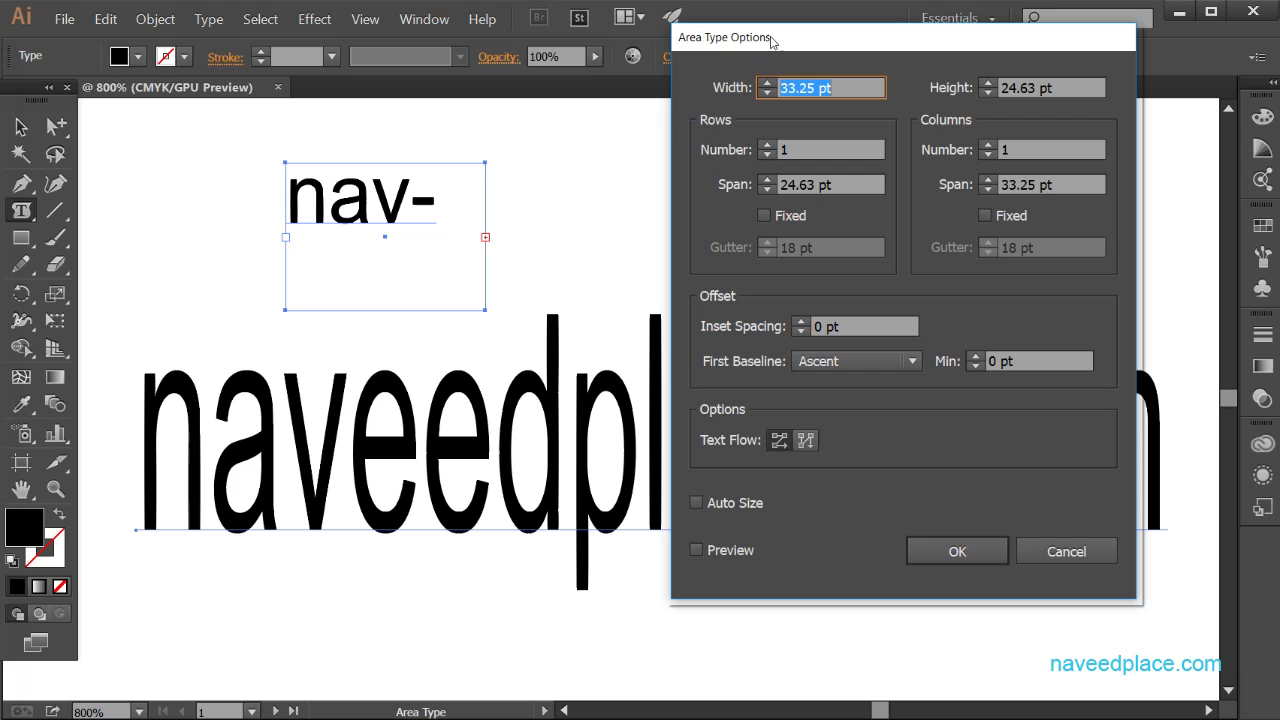
click(1005, 560)
double_click(22, 211)
click(1077, 545)
click(209, 20)
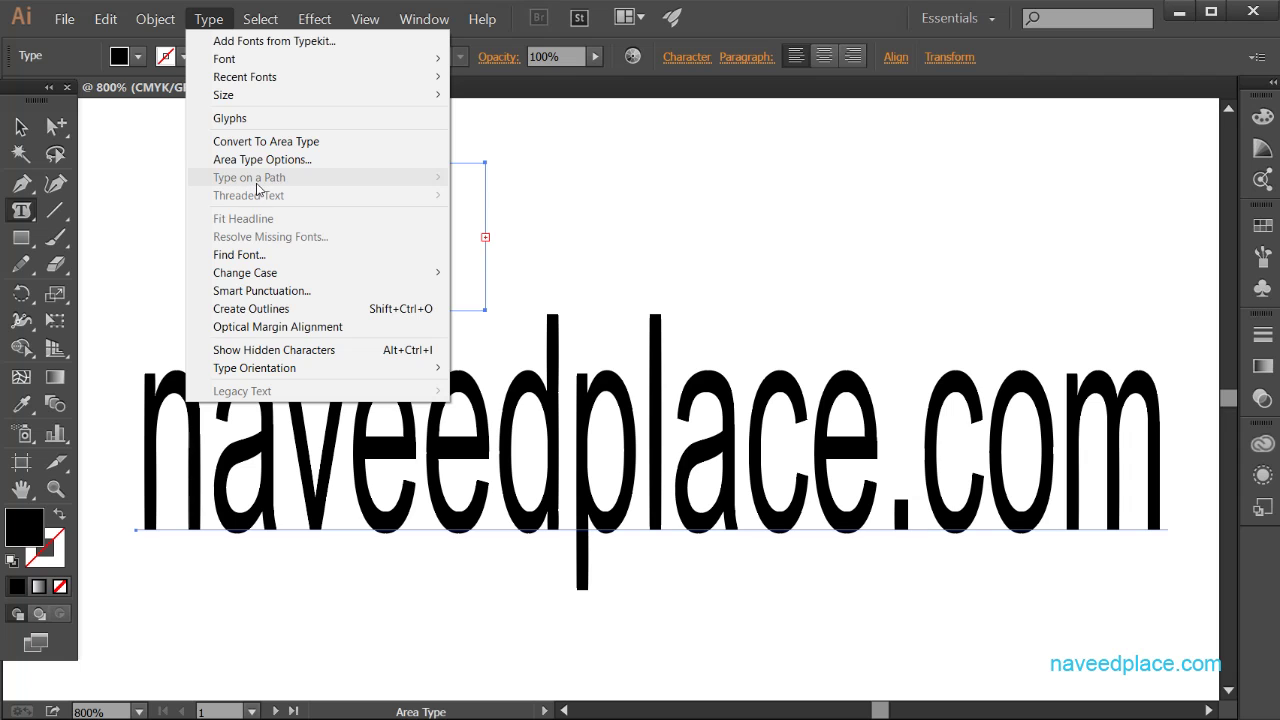
click(566, 198)
click(885, 408)
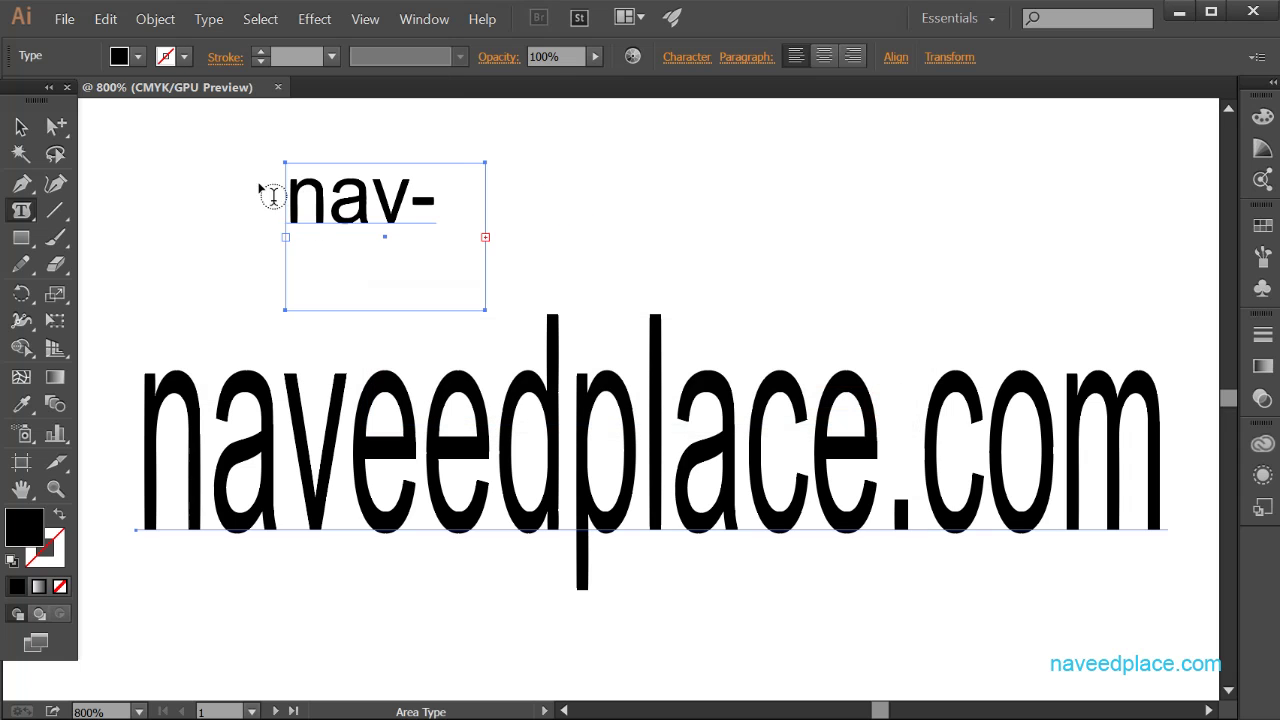
- Select the "nav-" text area above the large text and delete it
click(20, 127)
click(279, 174)
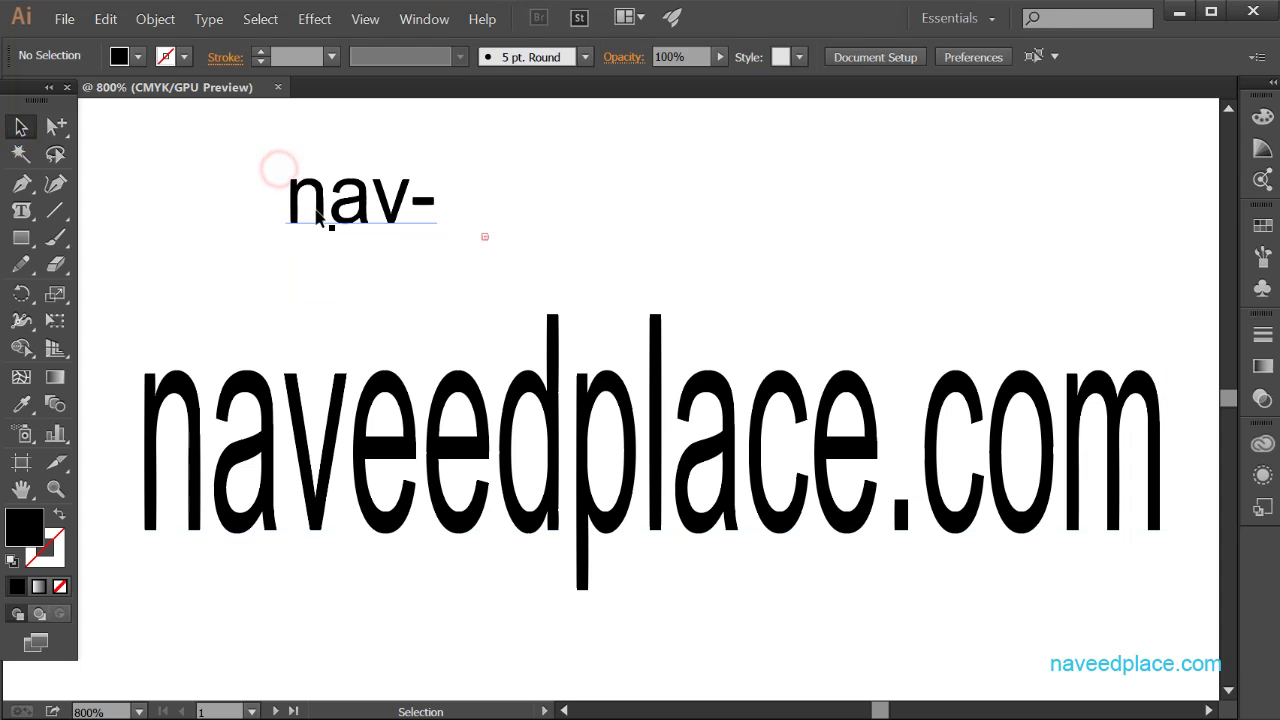
click(318, 214)
key(Delete)
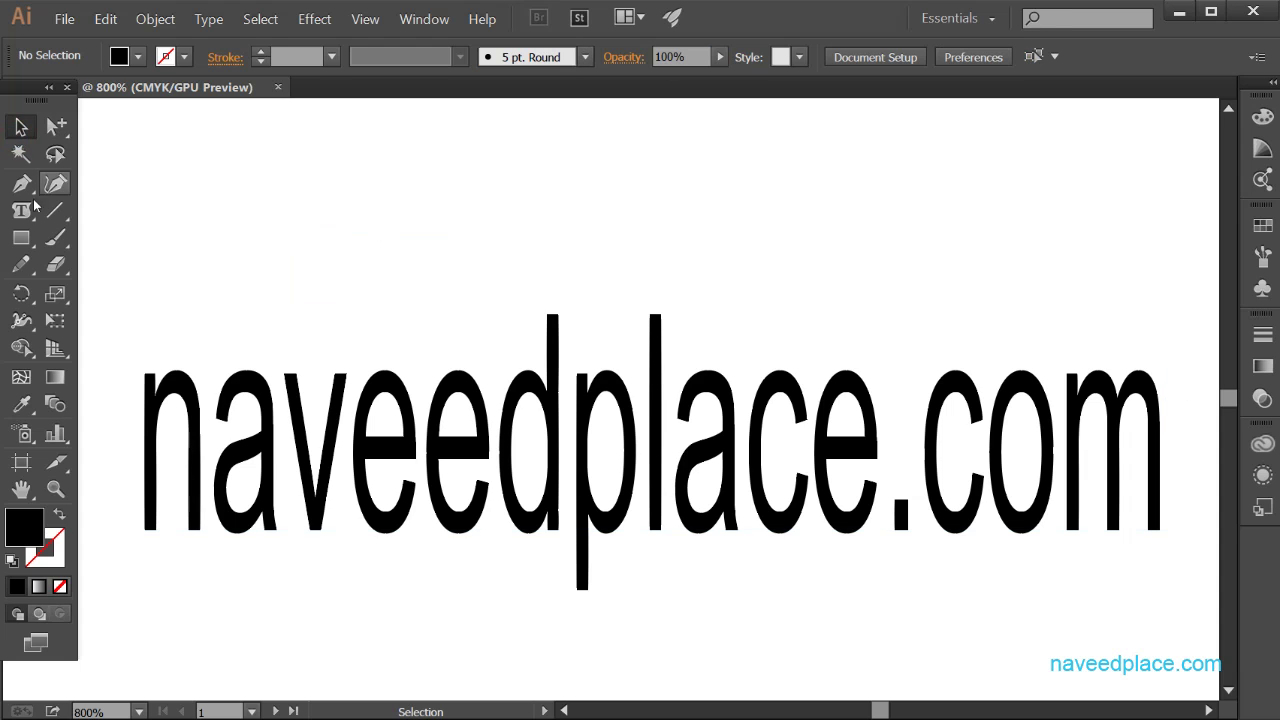
- Draw an open four-point curve above the large text with the Curvature tool and give it a white fill
click(55, 183)
click(260, 217)
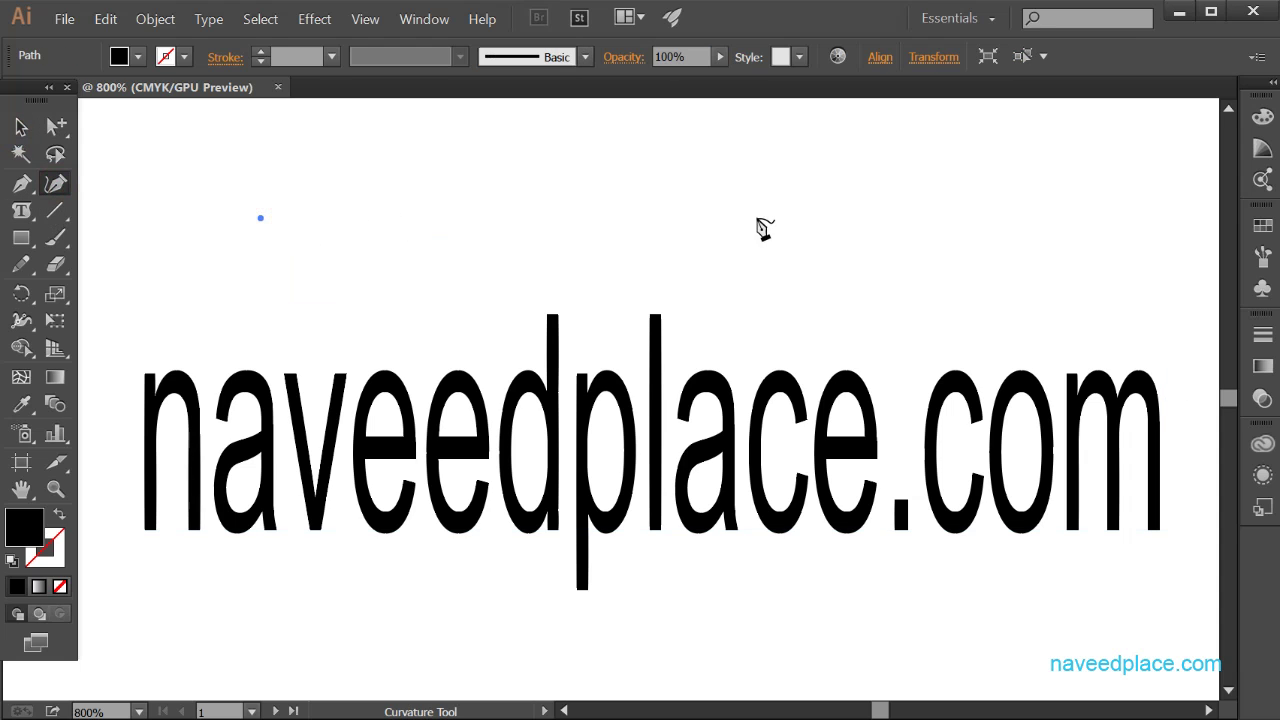
click(742, 247)
drag(742, 247, 716, 183)
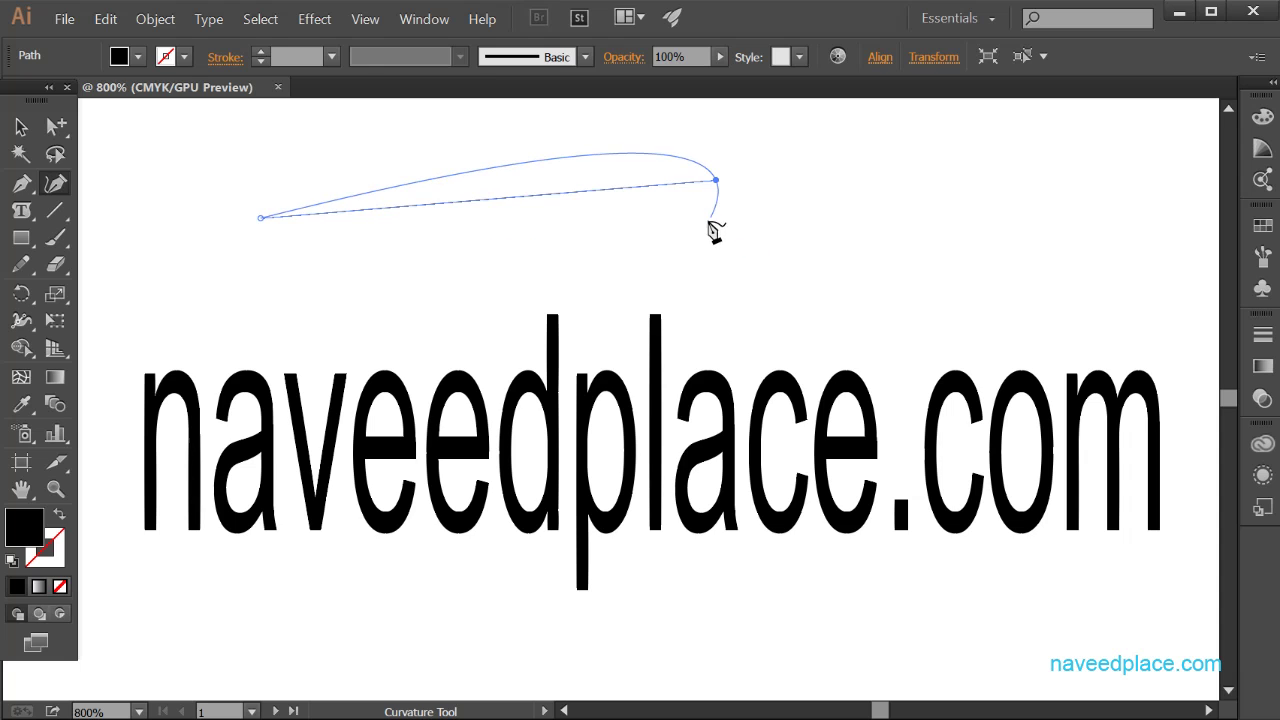
click(708, 226)
click(752, 294)
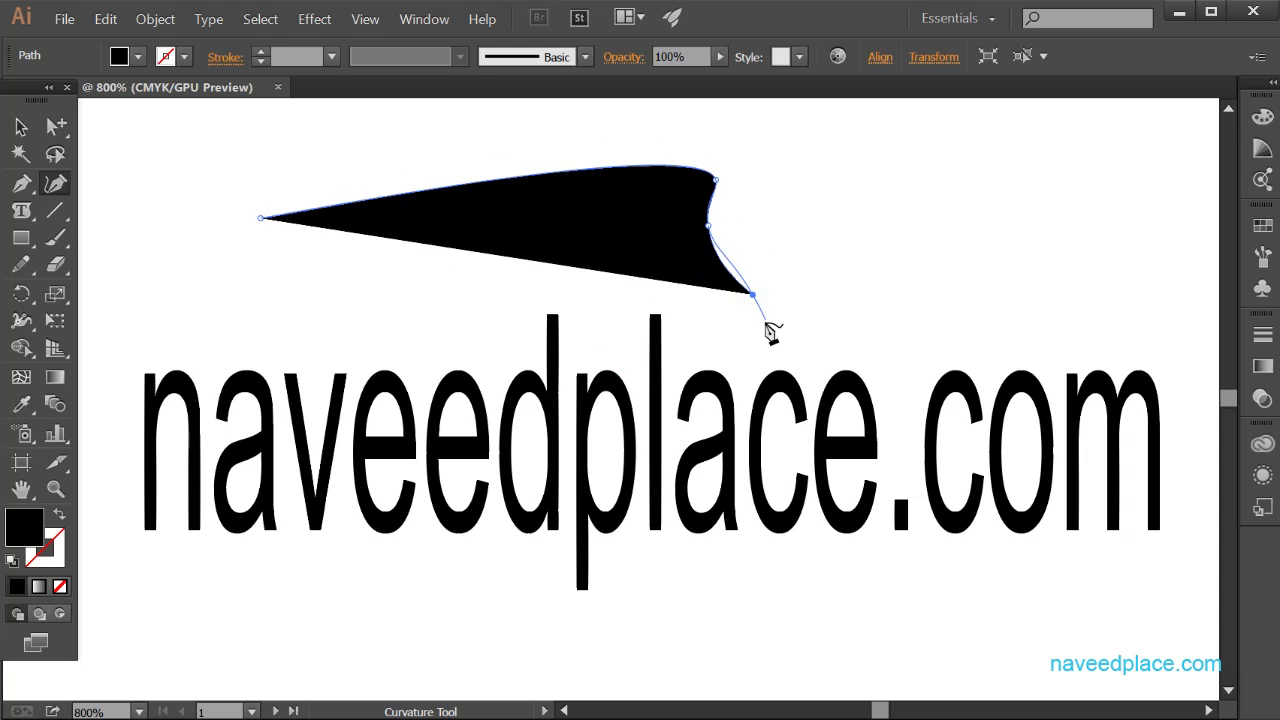
click(119, 56)
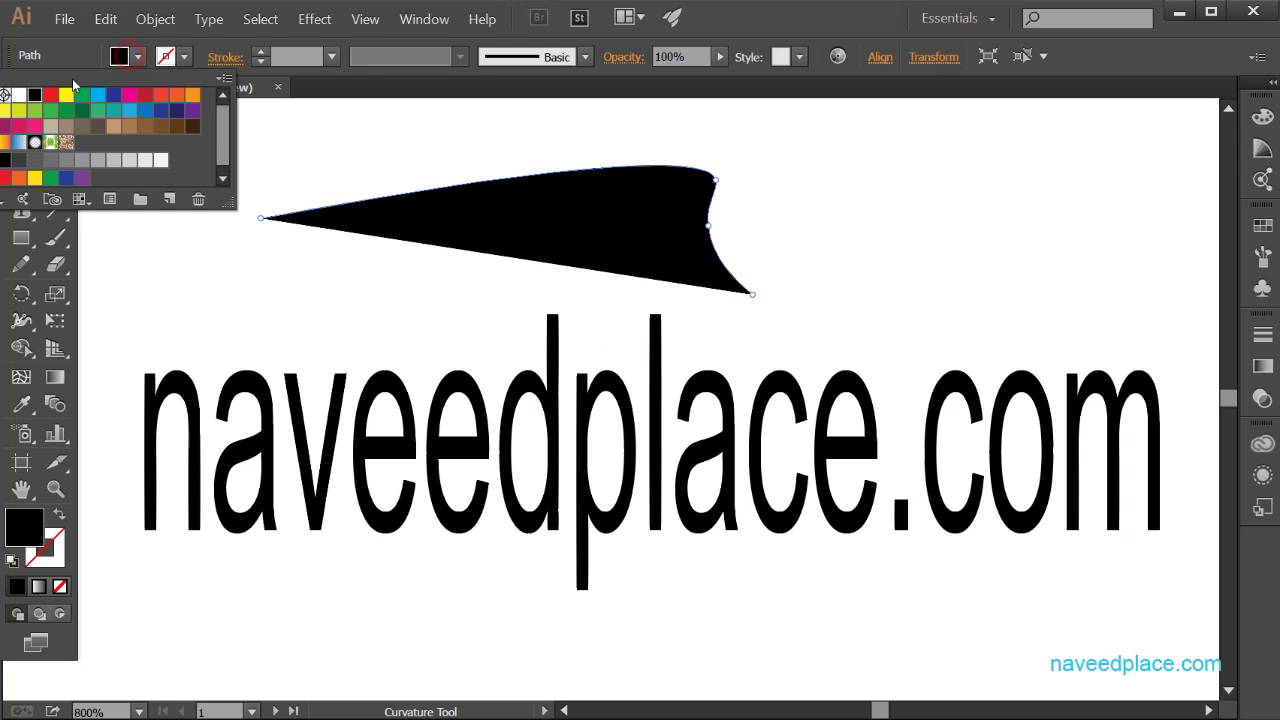
click(19, 94)
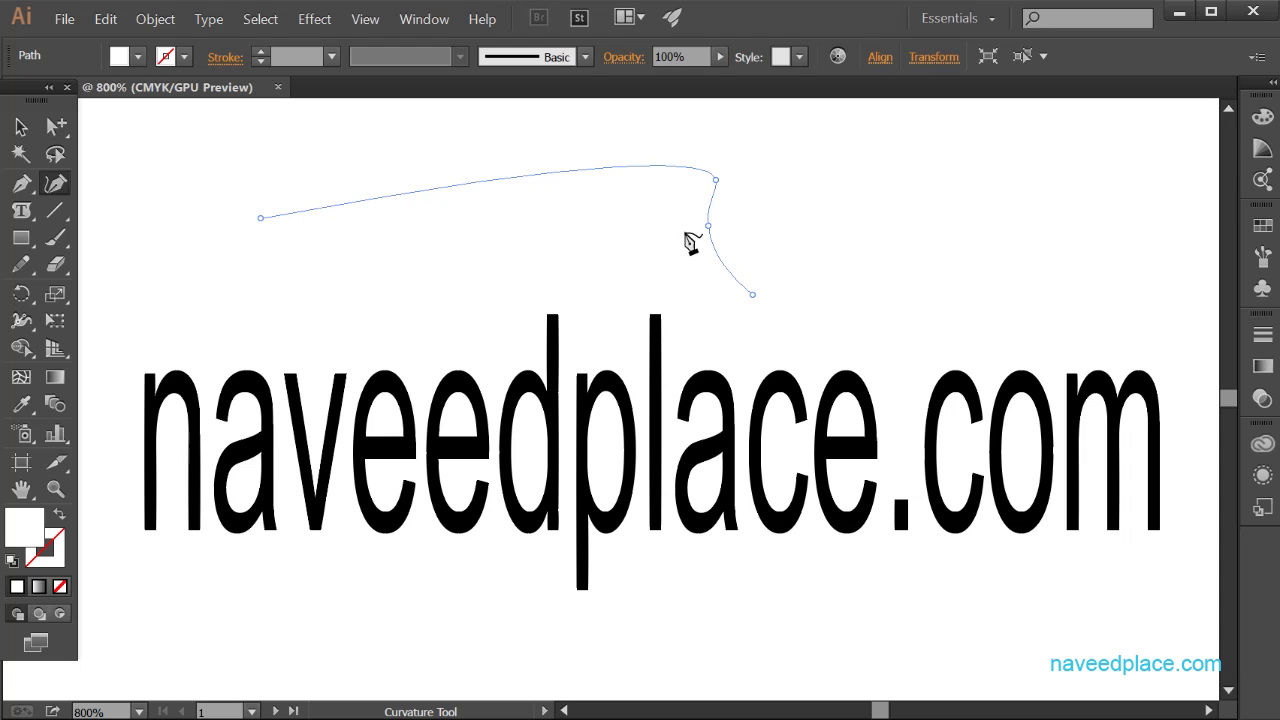
- Place the text "naveed" along the curved line with the Type on a Path tool
click(21, 209)
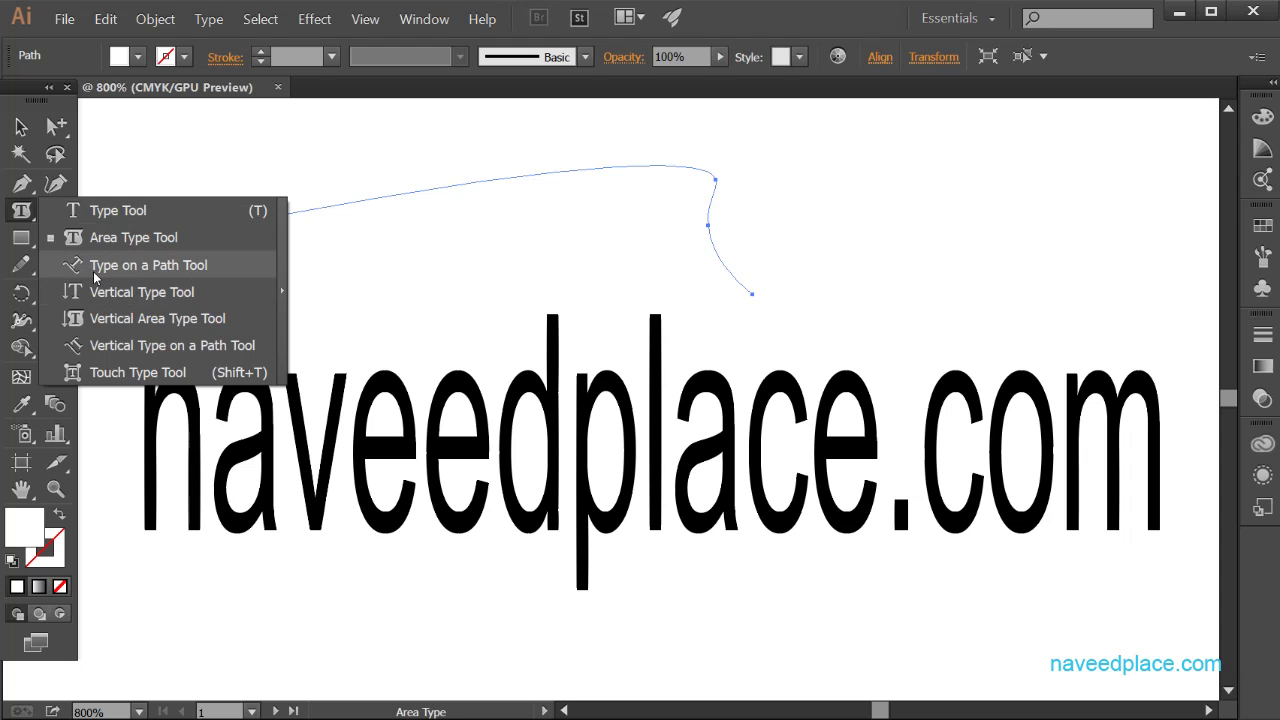
click(208, 19)
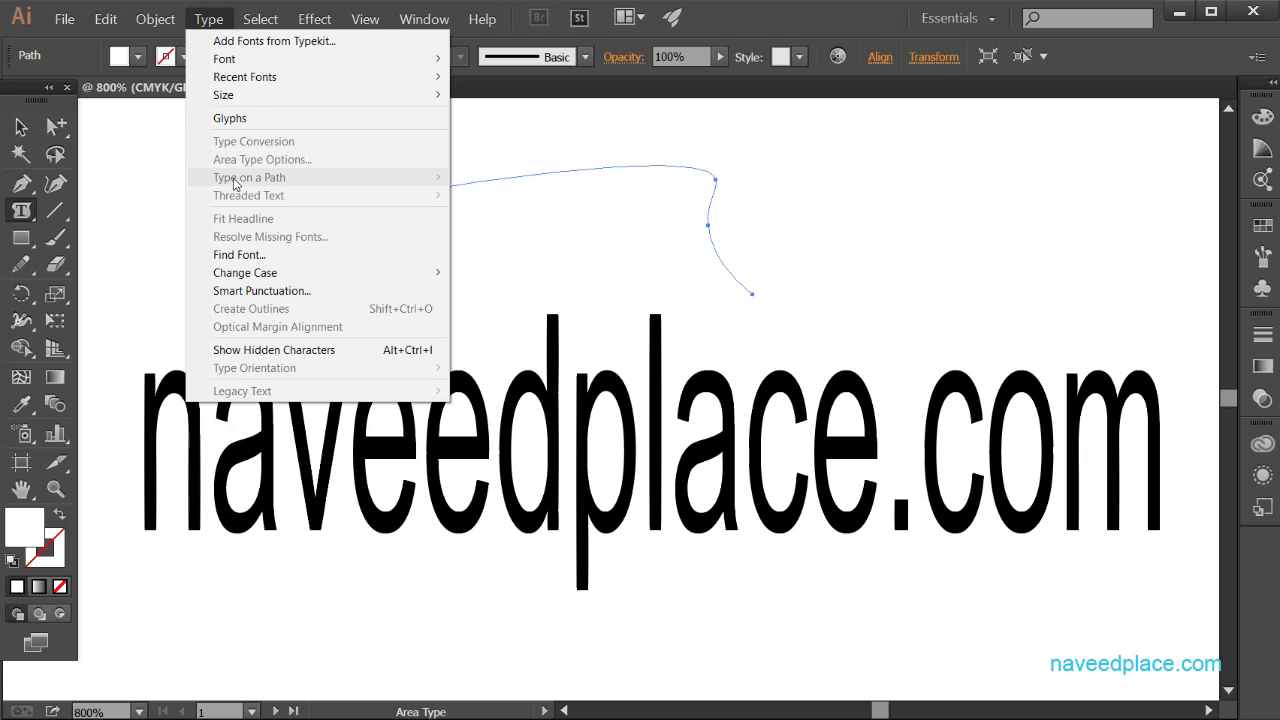
click(18, 212)
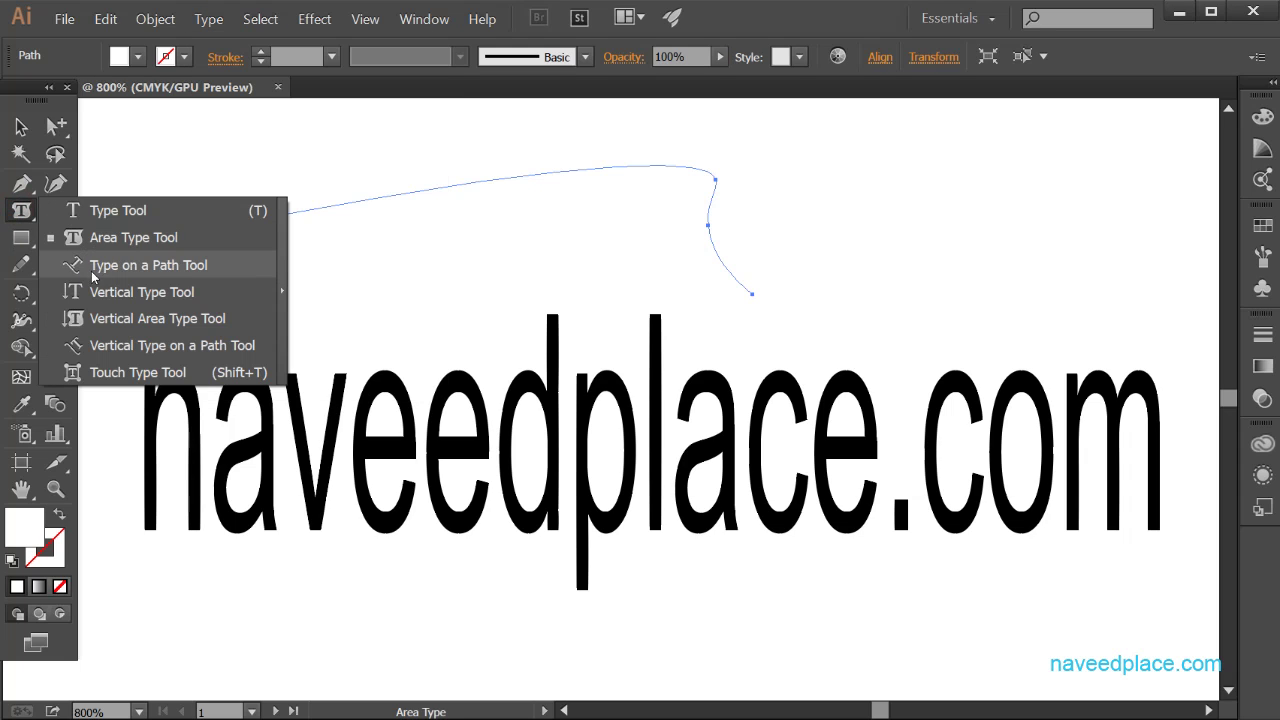
click(152, 266)
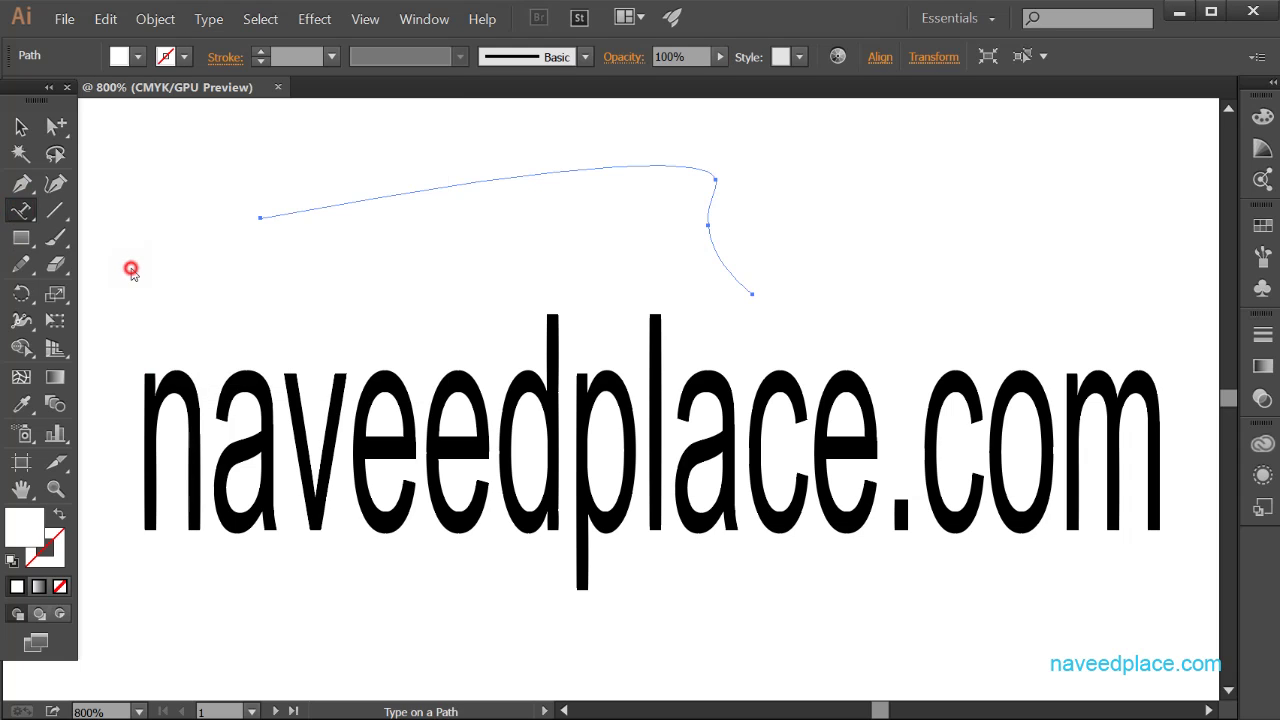
click(322, 207)
text(naveed)
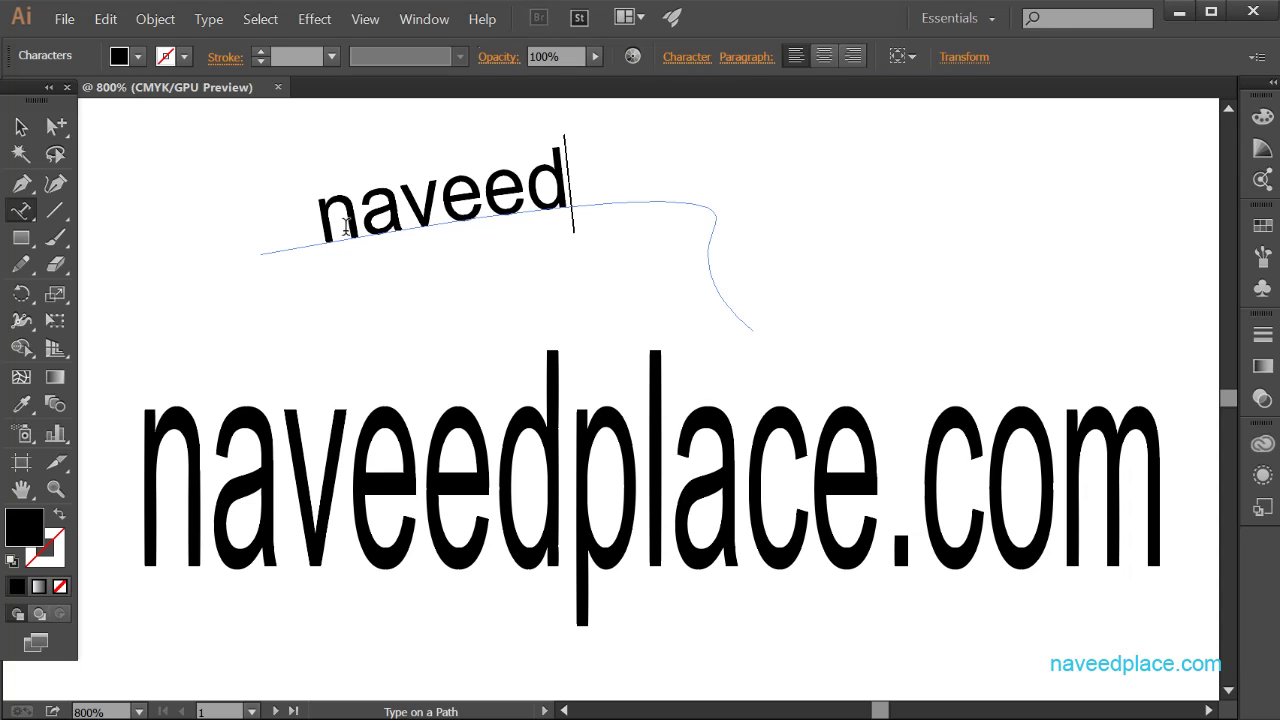
- Try the Gravity type-on-a-path effect on the whole "naveed" text and undo it
key(shift+Left)
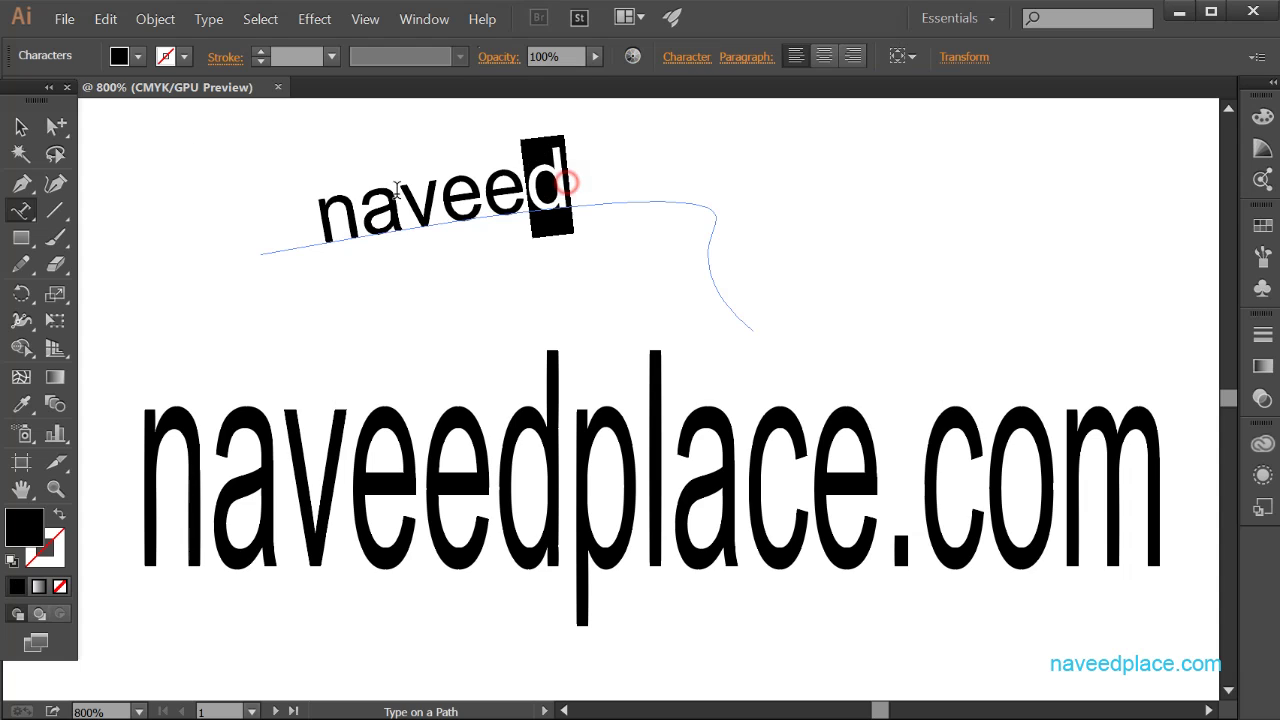
key(ctrl+a)
click(209, 20)
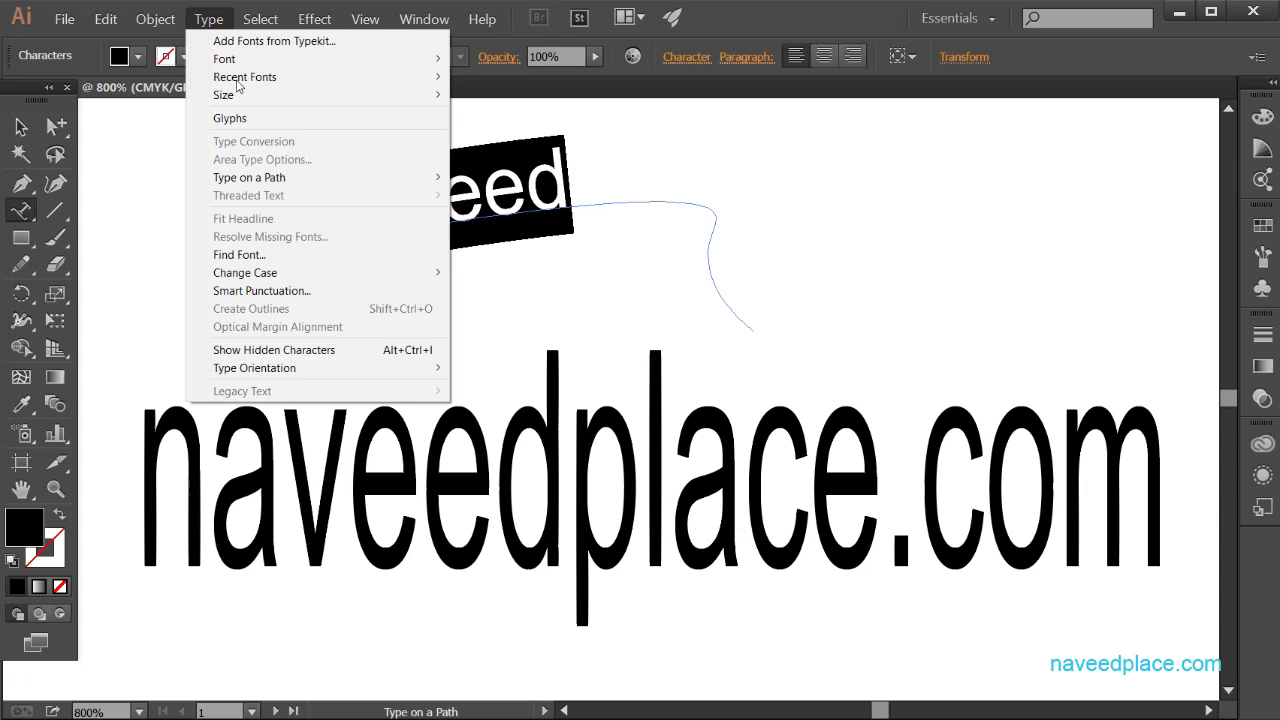
mouse_move(285, 178)
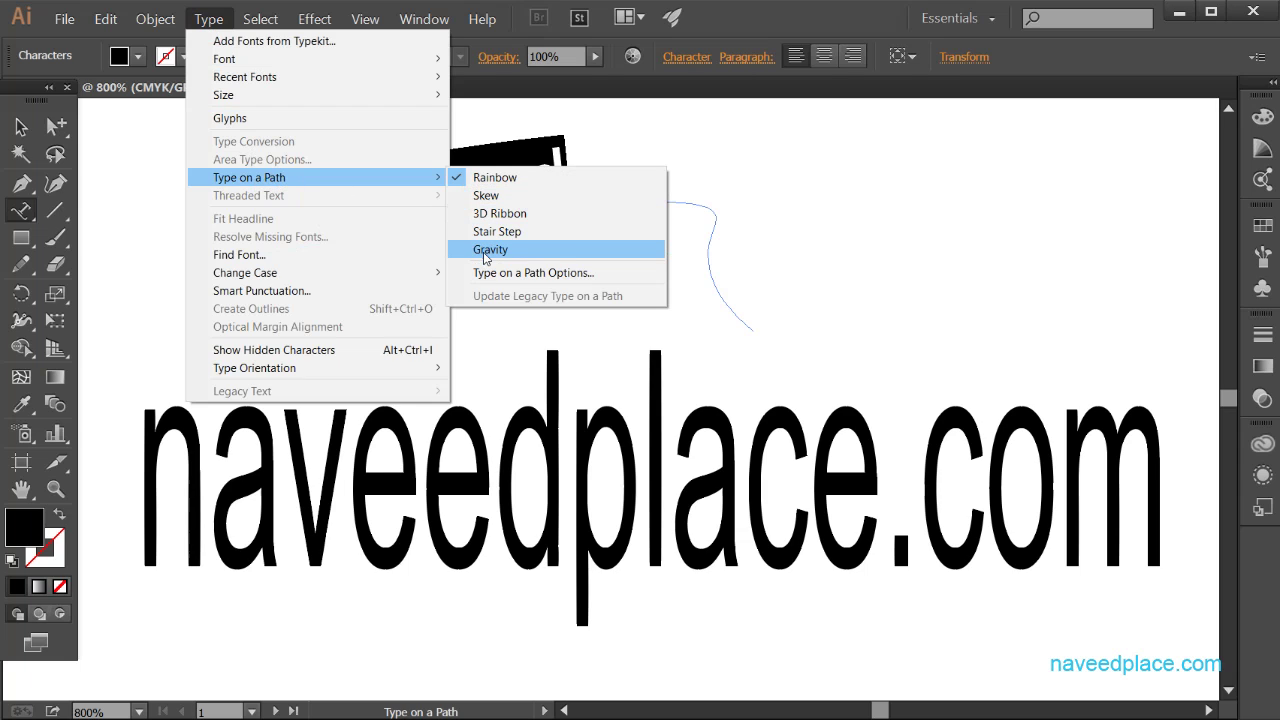
click(572, 259)
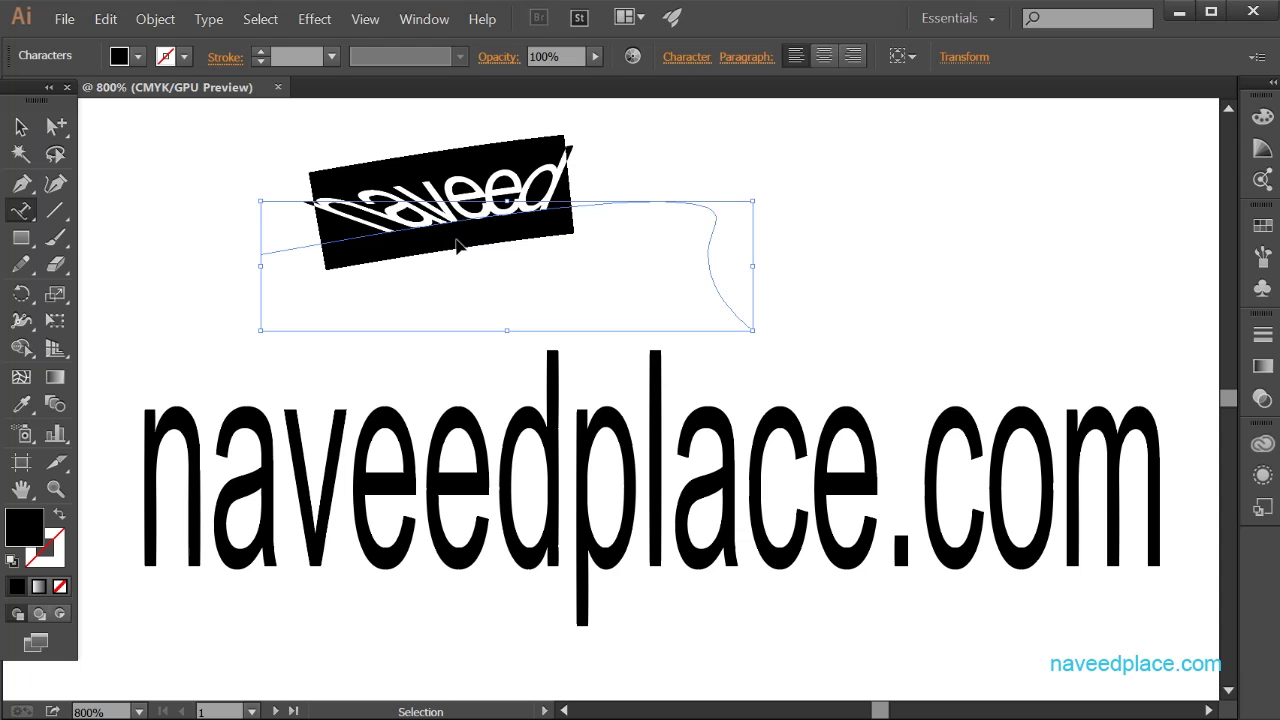
key(ctrl+z)
- Try the Gravity type-on-a-path effect on the curved text with only a text cursor placed in it
click(210, 22)
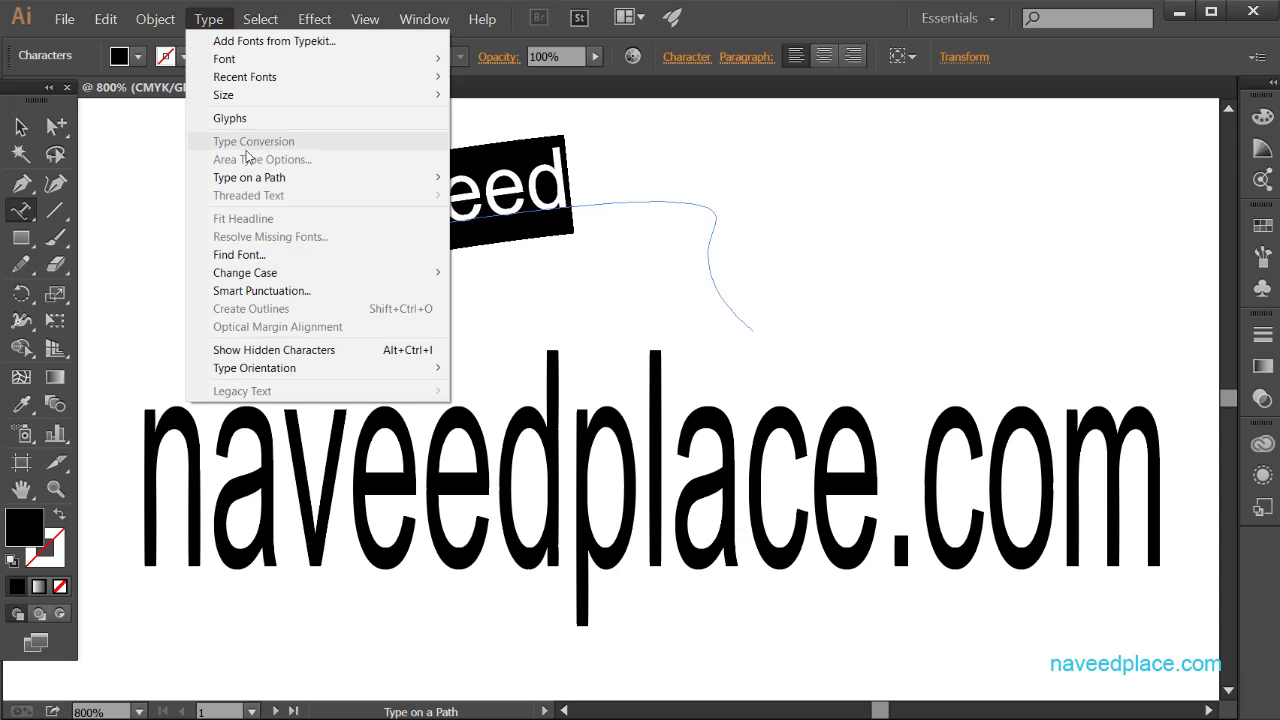
click(560, 239)
click(226, 19)
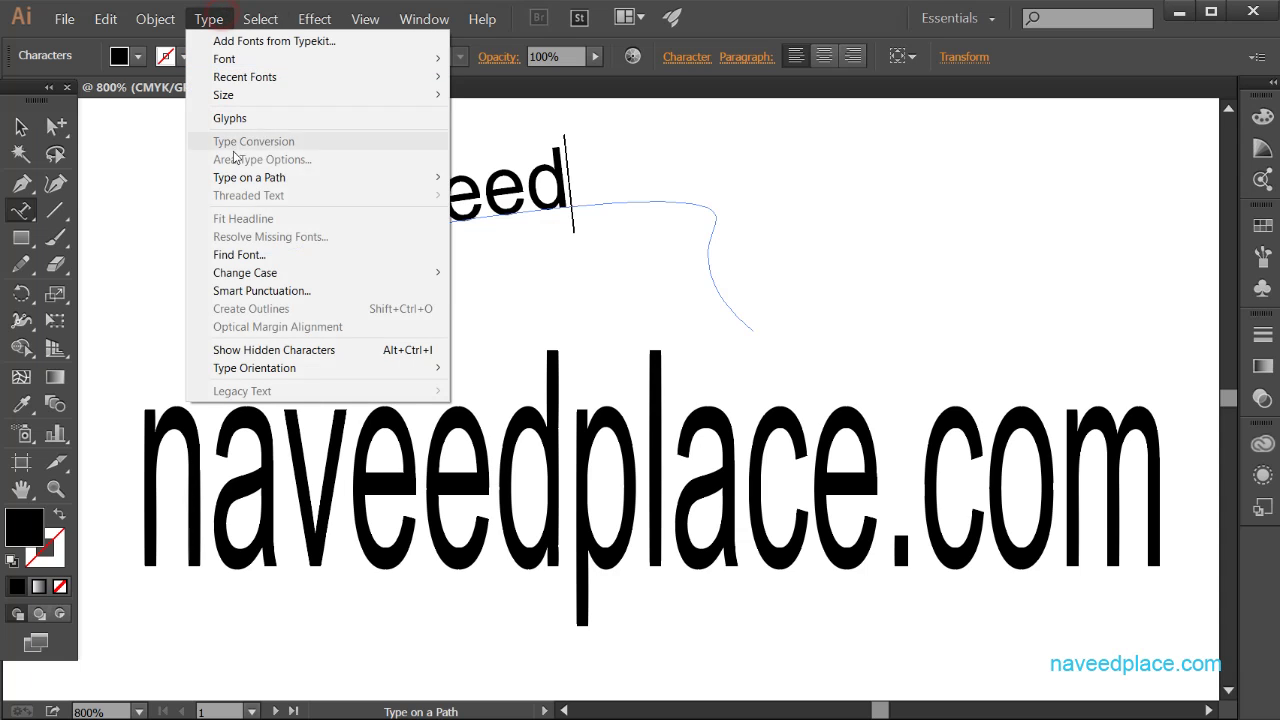
mouse_move(250, 177)
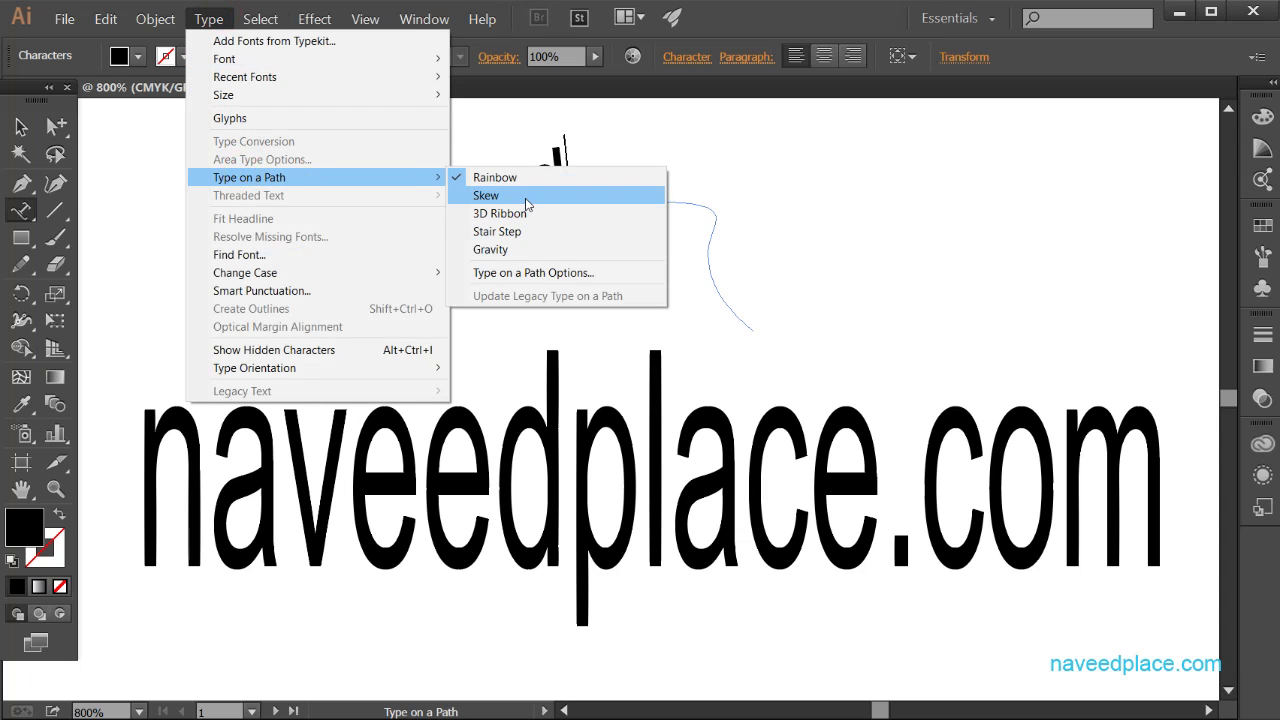
click(491, 250)
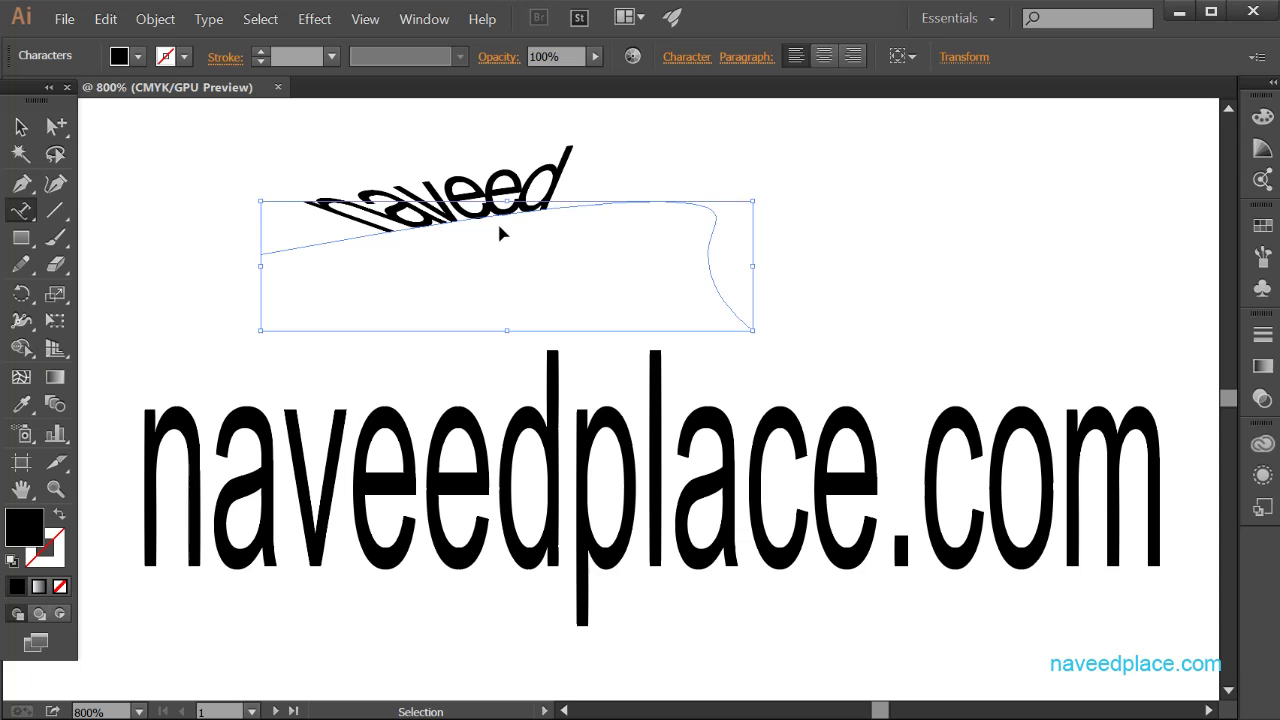
- Select the curved text and use Find Font to locate the text set in Arial, moving the dialog clear of the text
drag(566, 194, 309, 218)
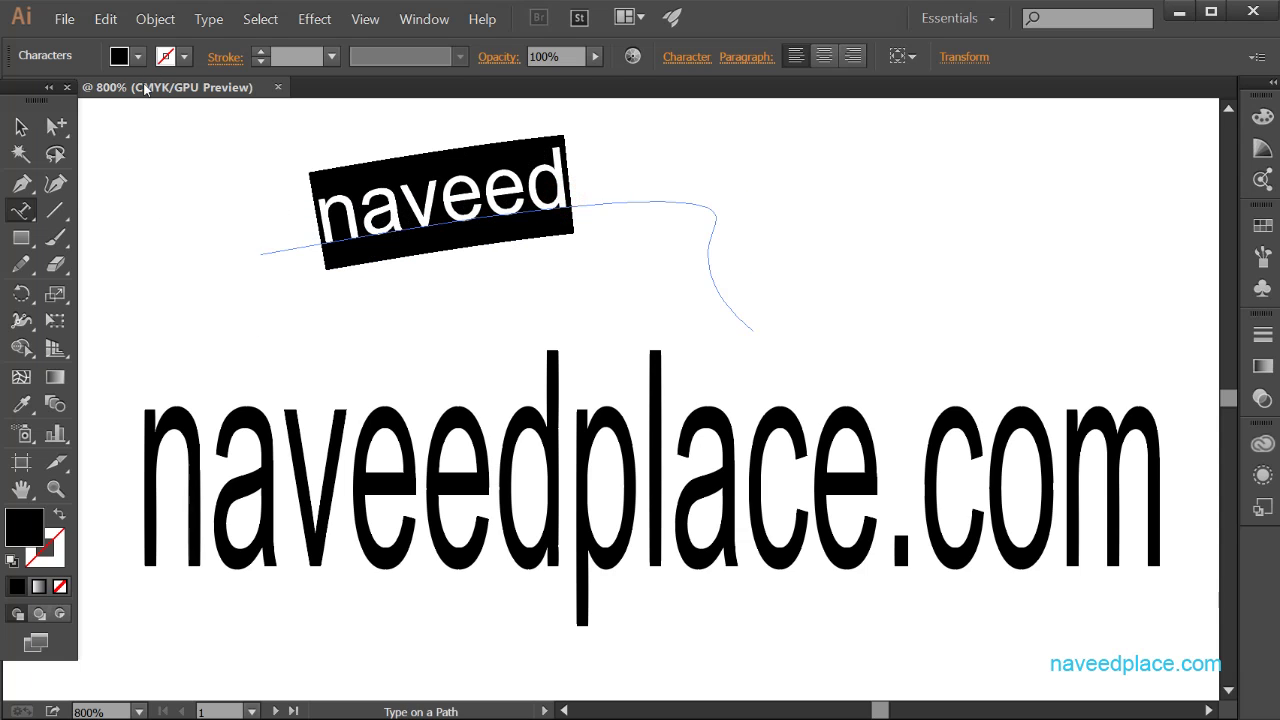
click(208, 19)
mouse_move(310, 278)
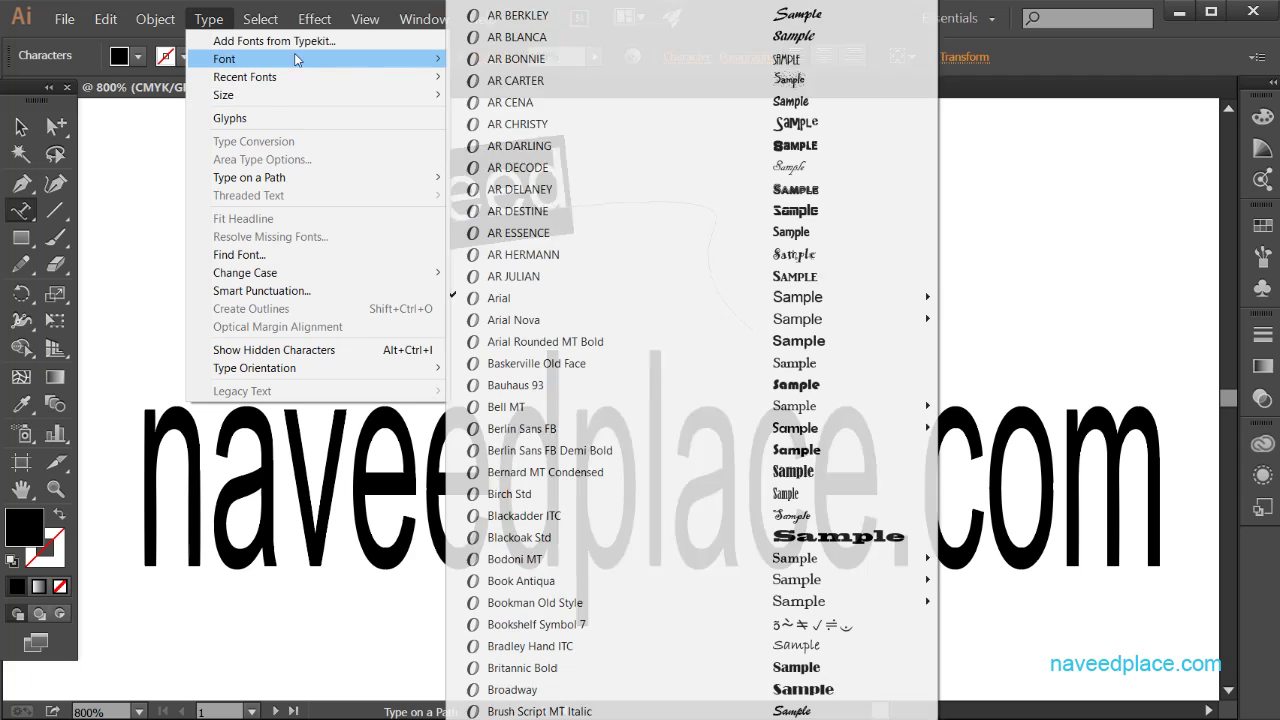
mouse_move(227, 62)
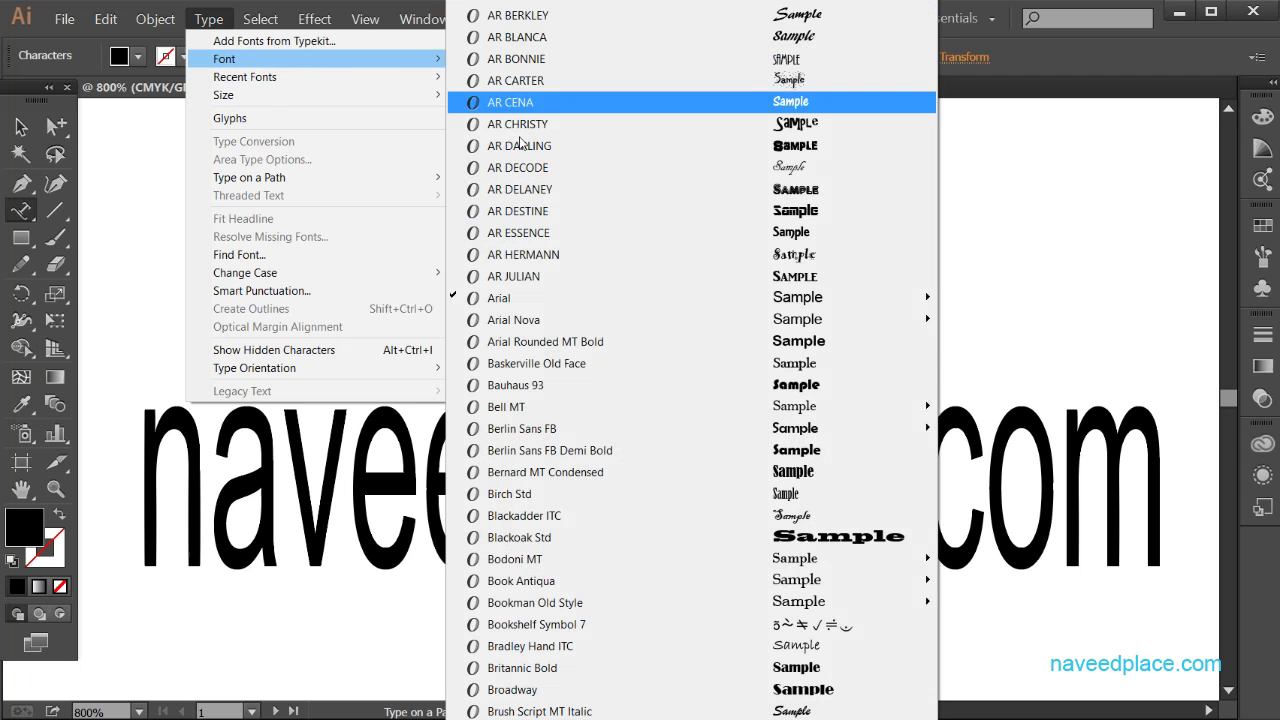
mouse_move(542, 588)
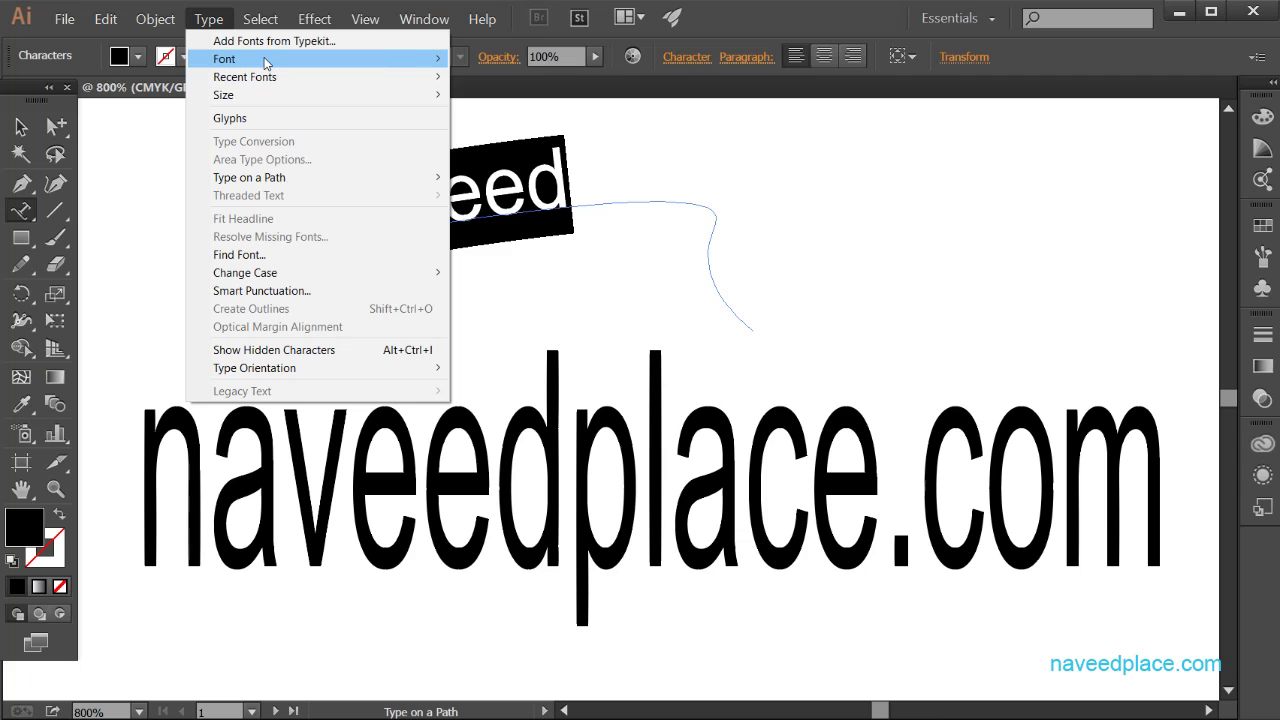
mouse_move(268, 61)
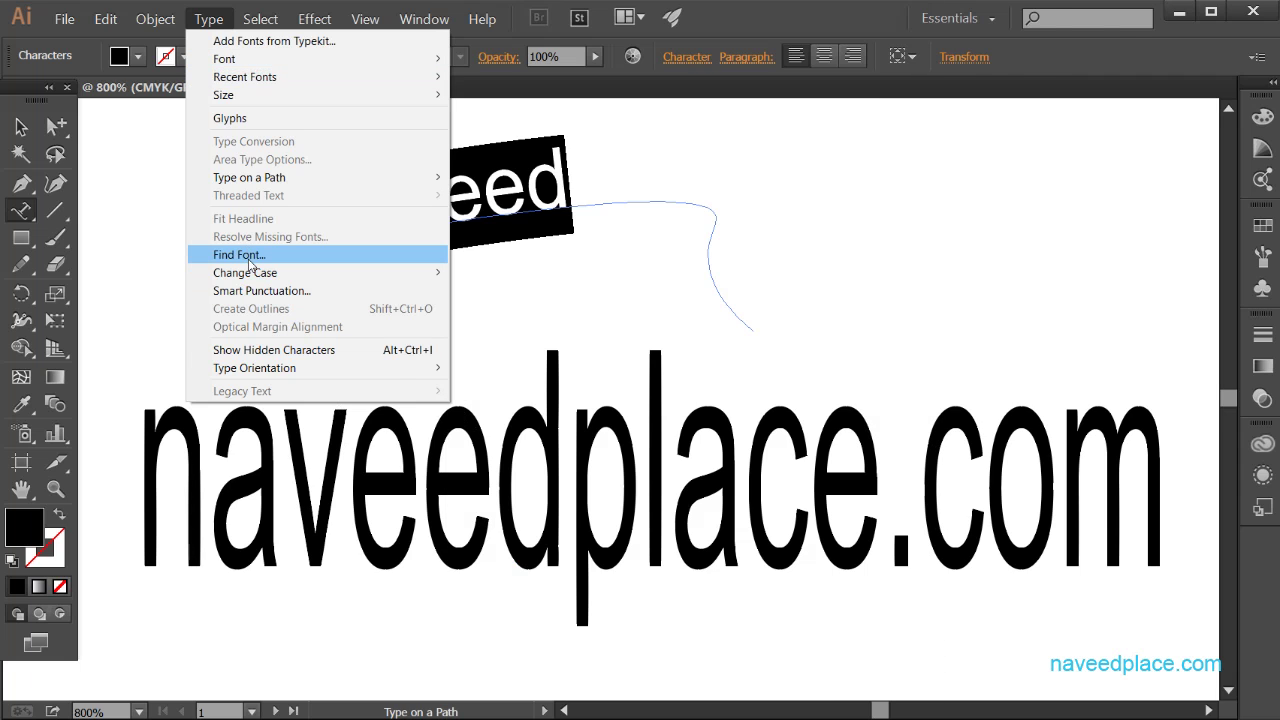
click(249, 258)
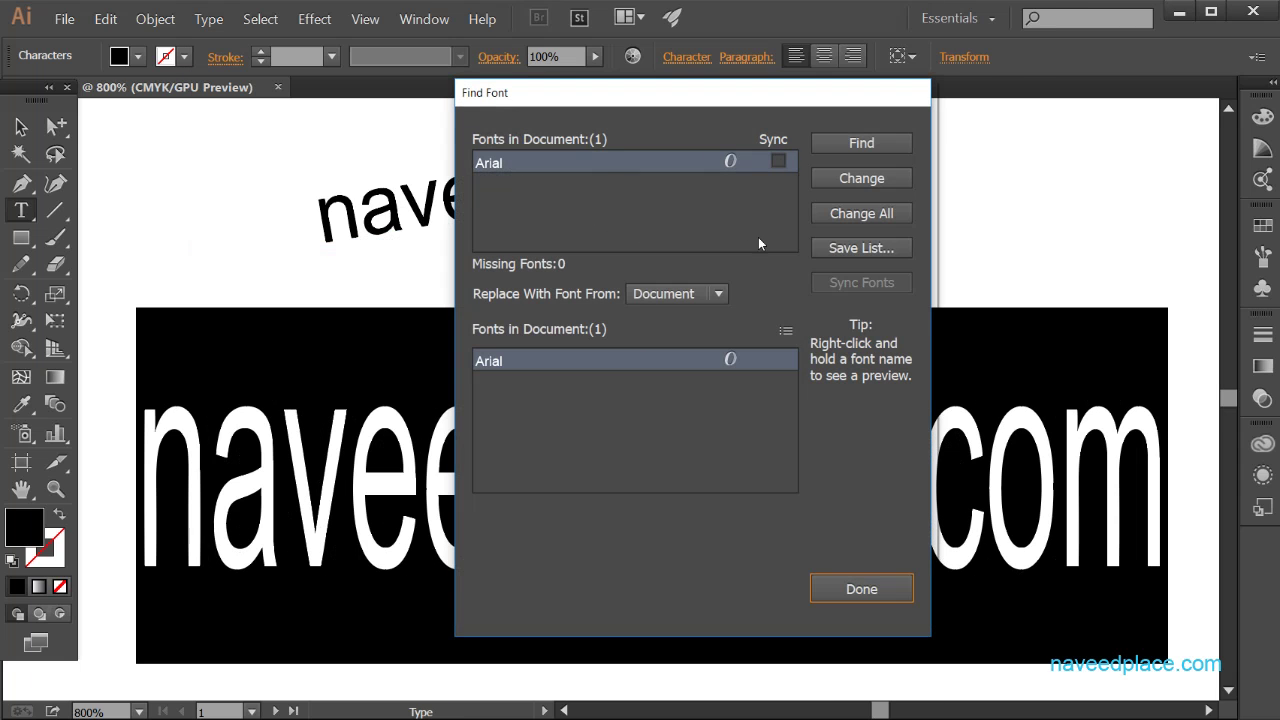
click(862, 142)
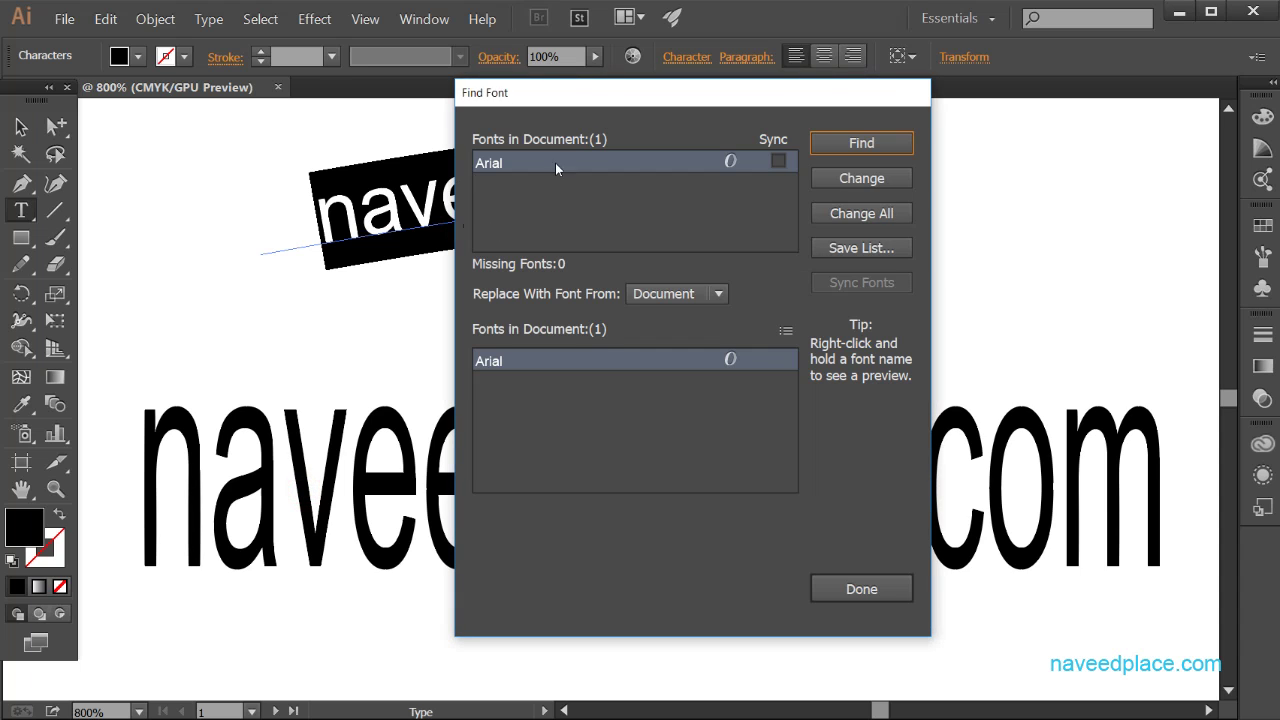
drag(612, 98, 861, 113)
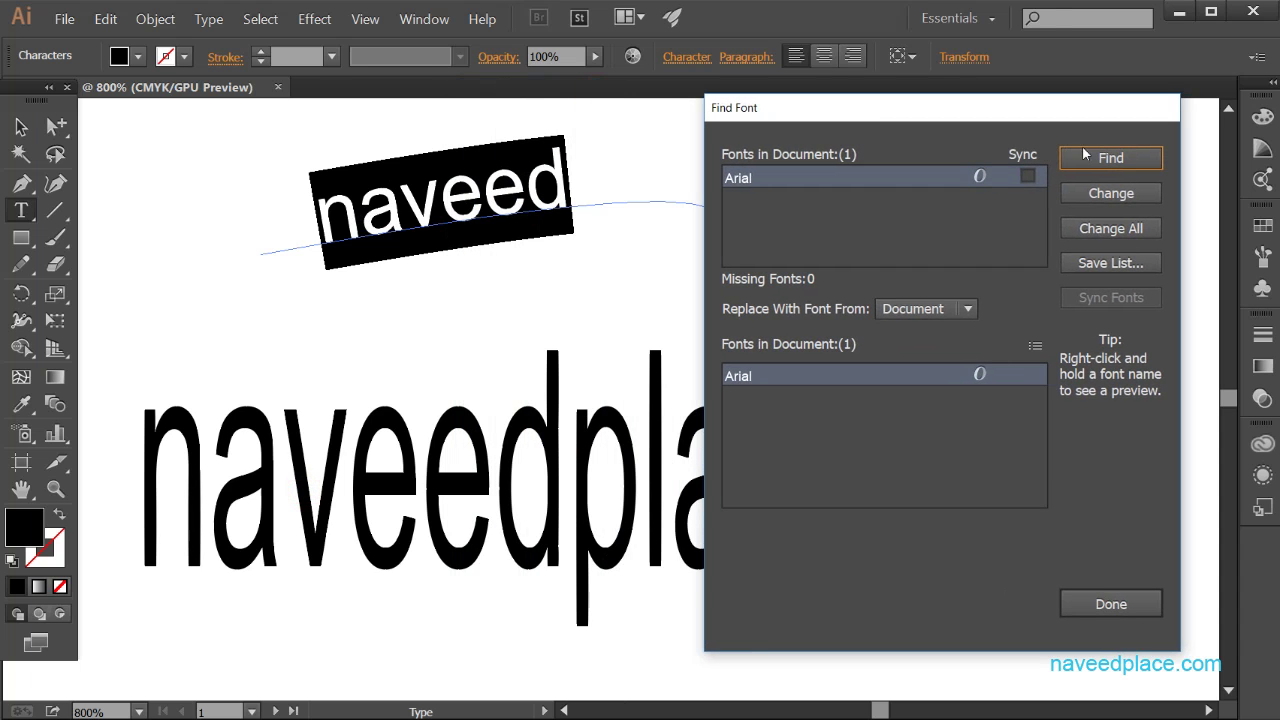
click(1100, 603)
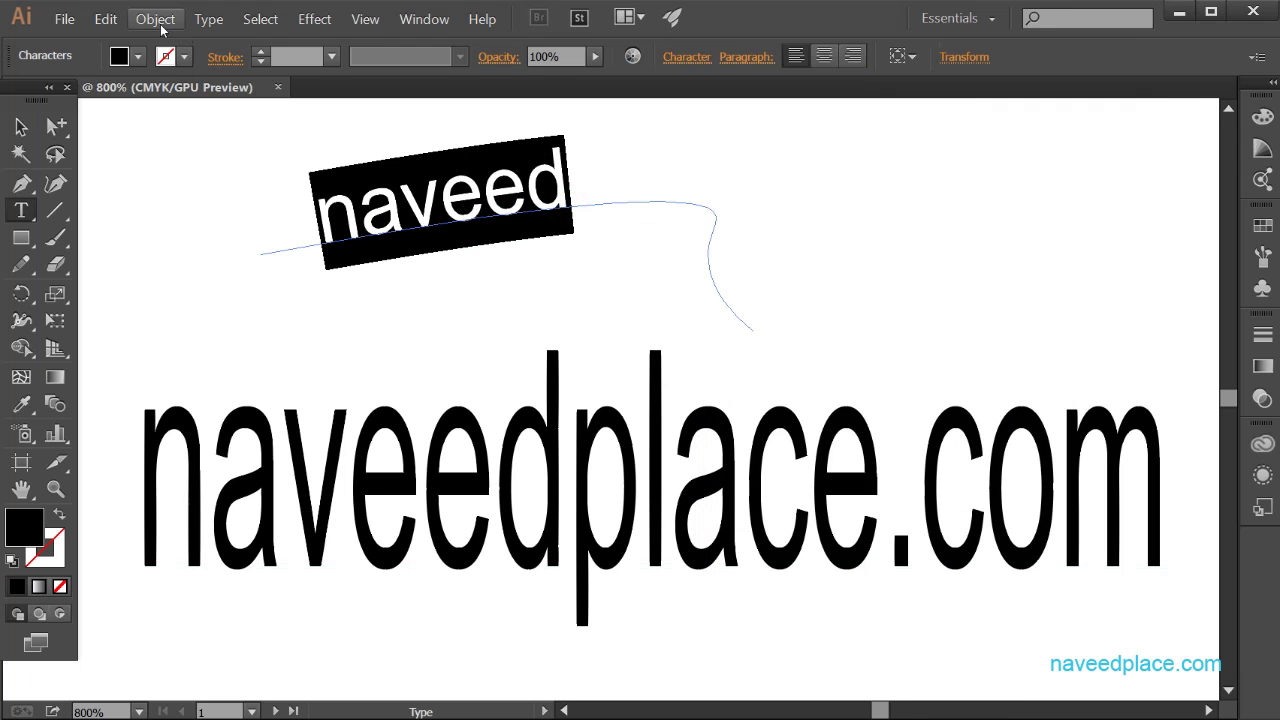
- Reselect the whole curved text, check the document's fonts again in Find Font, and close the dialog without changing anything
click(205, 22)
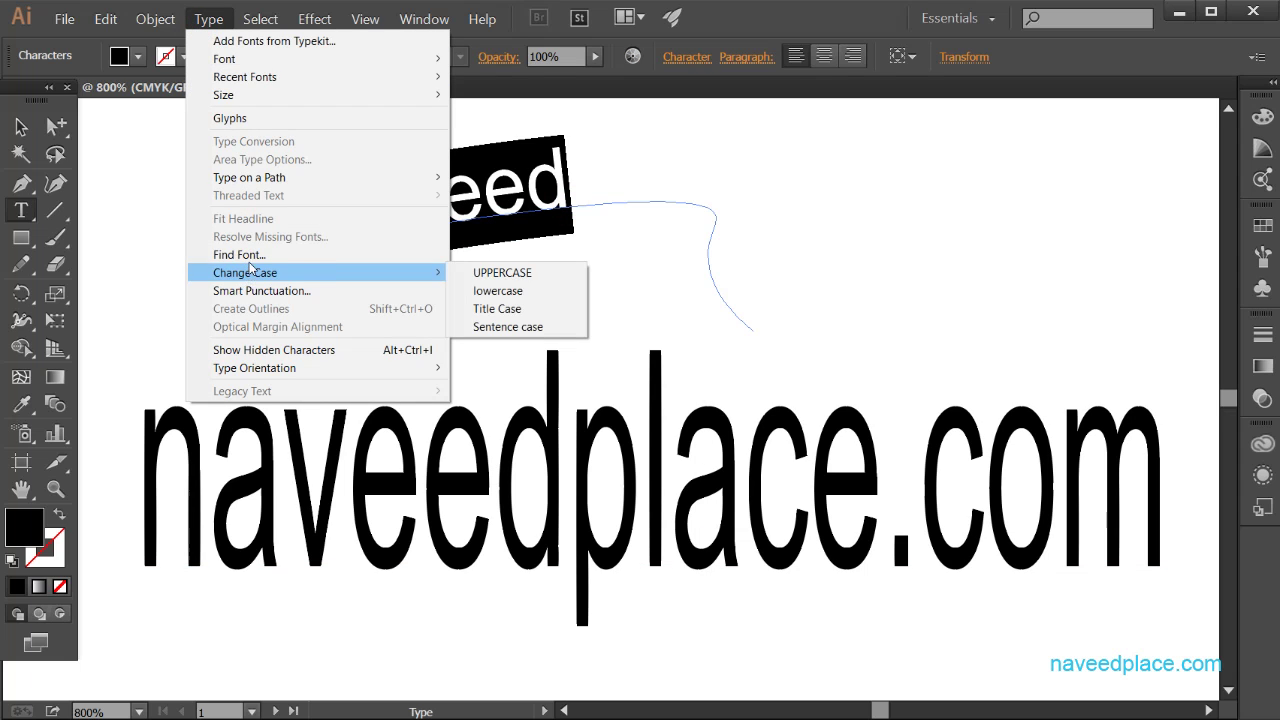
click(569, 251)
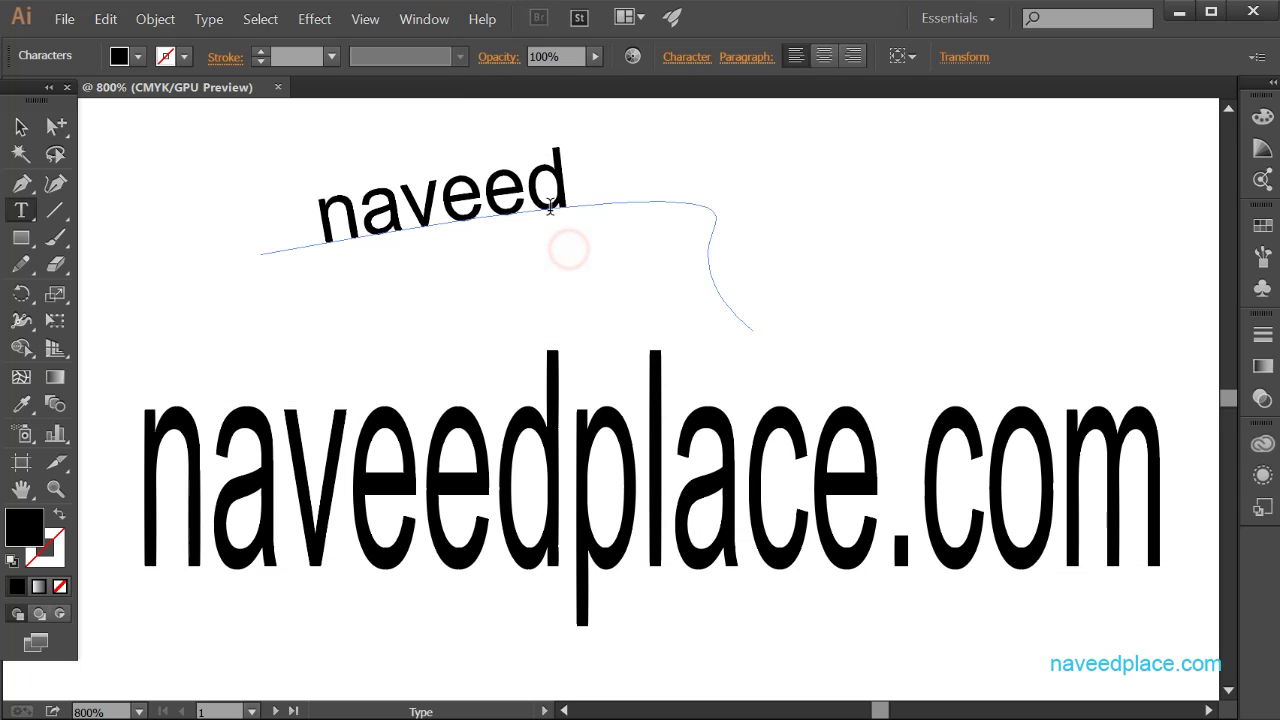
drag(568, 199, 325, 205)
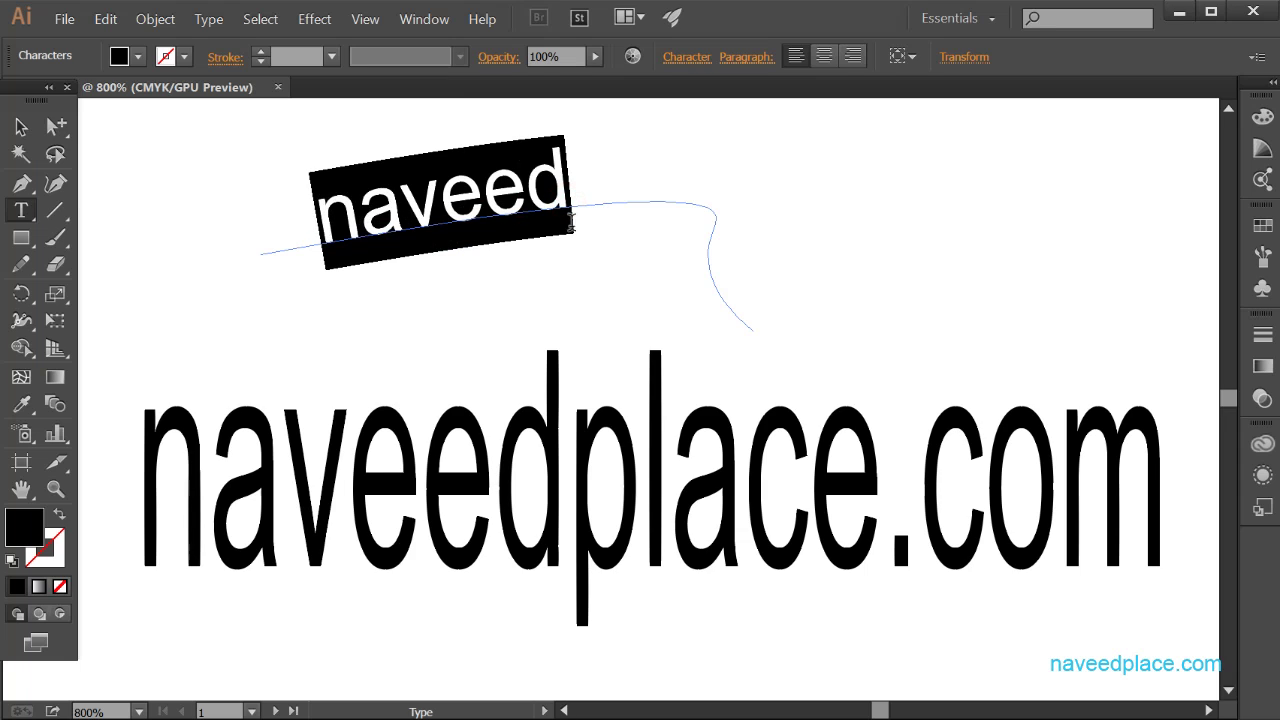
drag(578, 224, 306, 213)
click(580, 214)
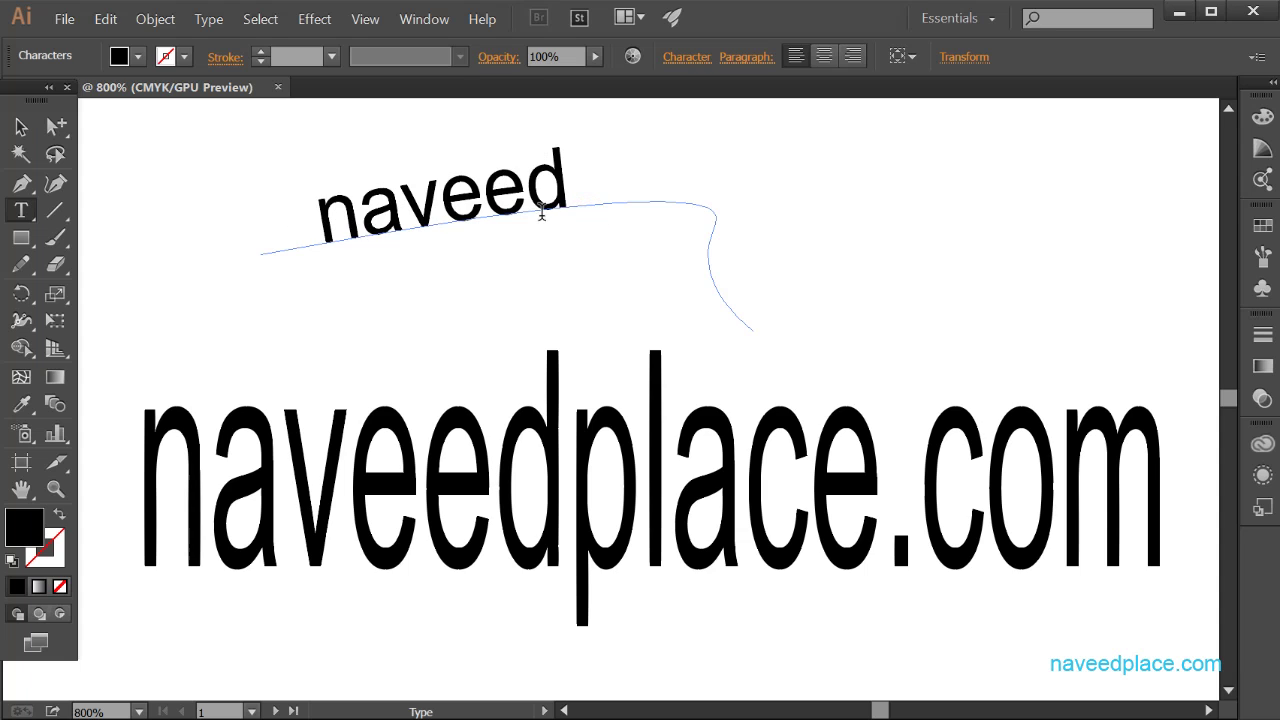
drag(556, 212, 340, 257)
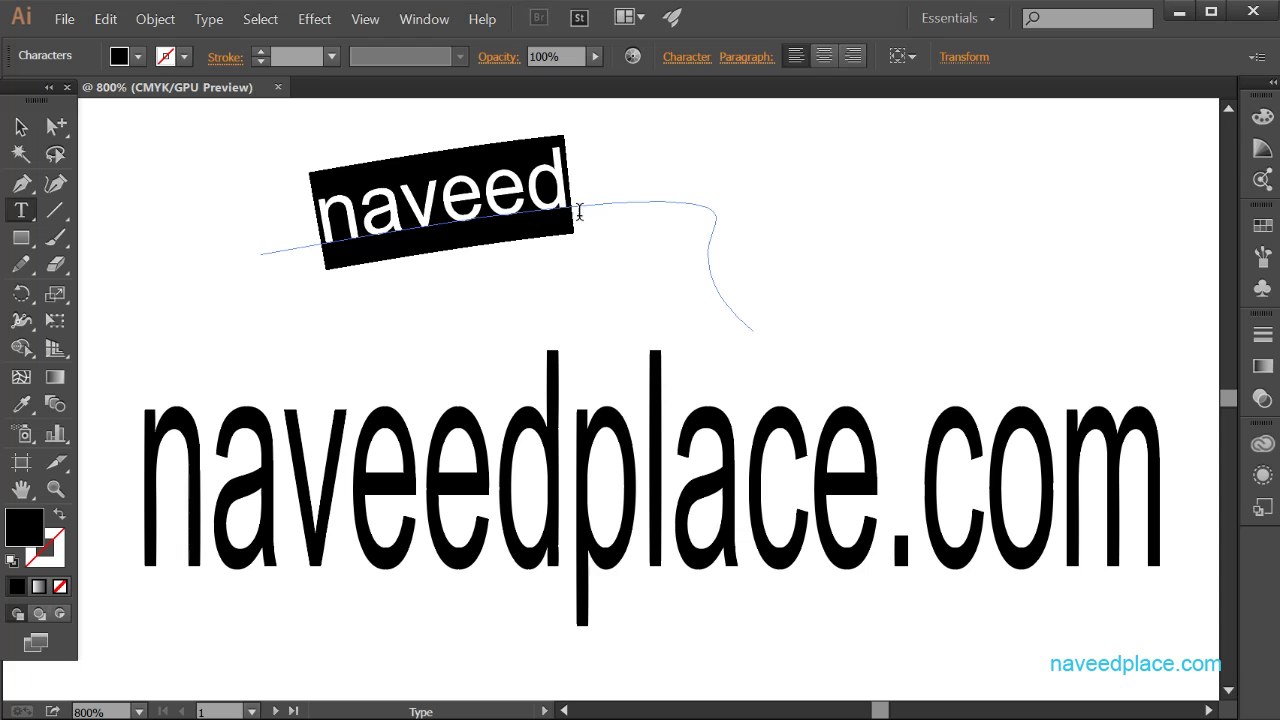
click(209, 20)
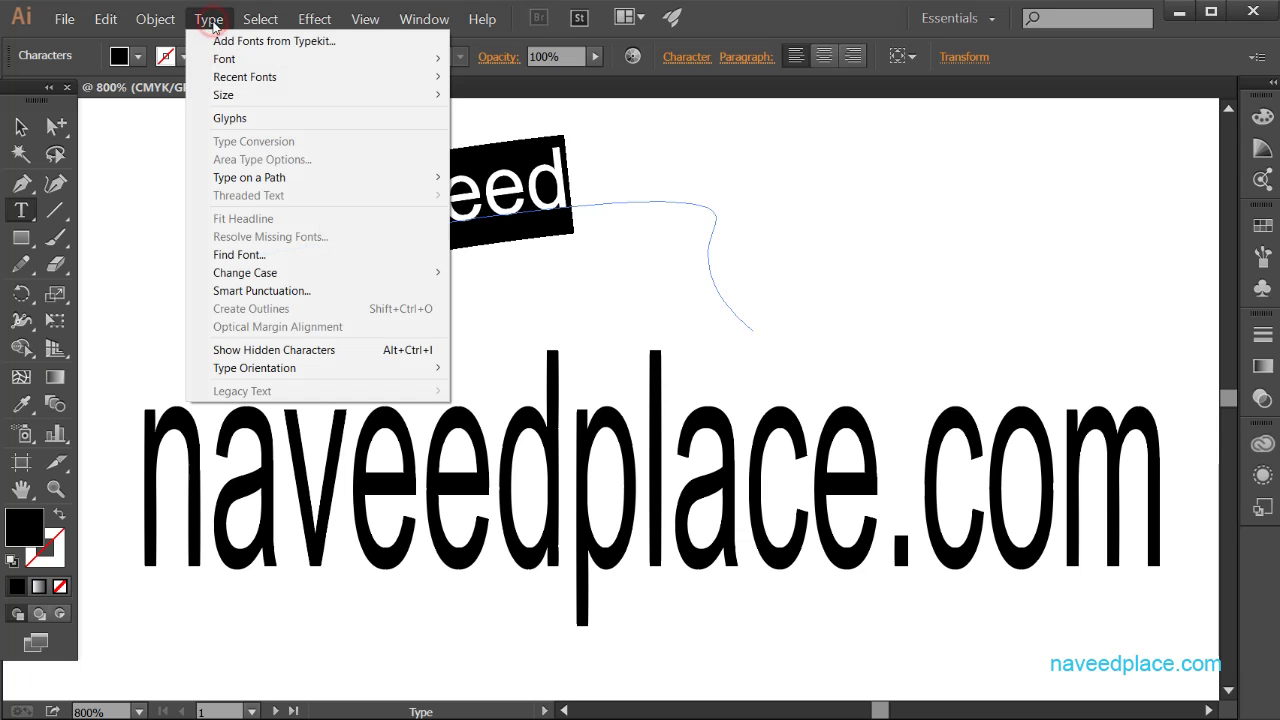
click(236, 256)
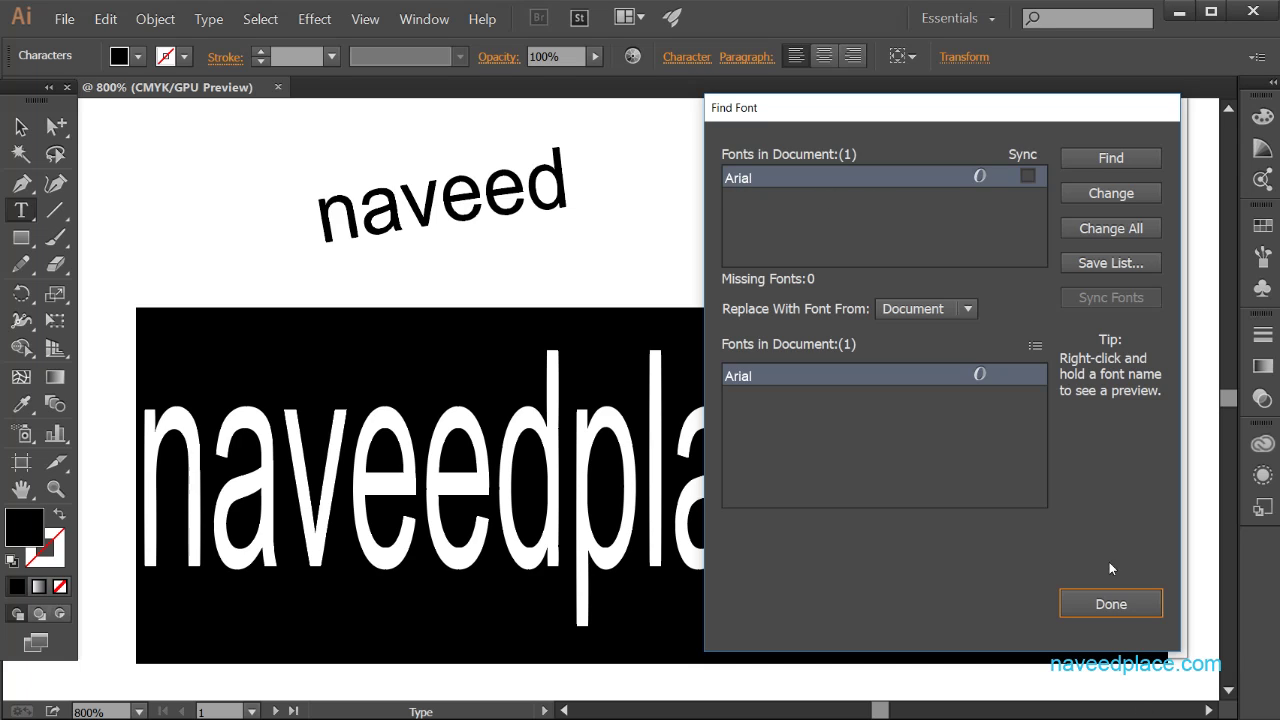
click(1137, 603)
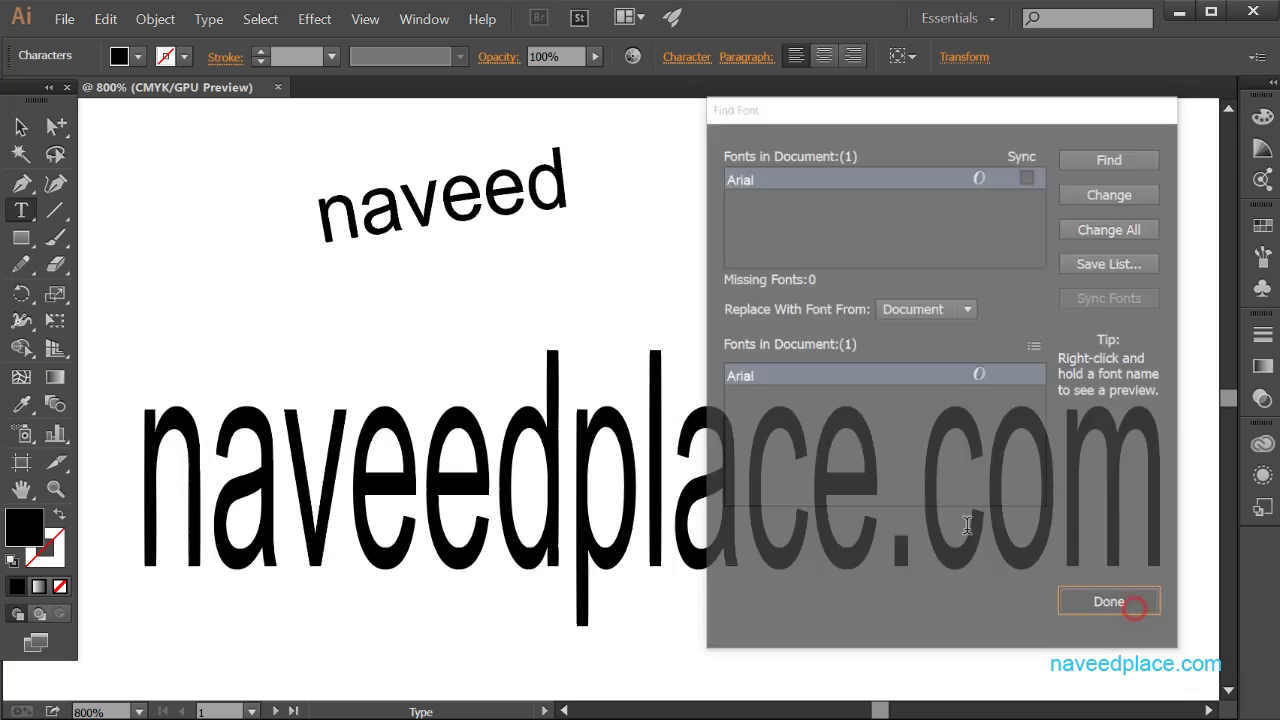
- Select the whole text on the curved line and change its case to UPPERCASE
click(209, 33)
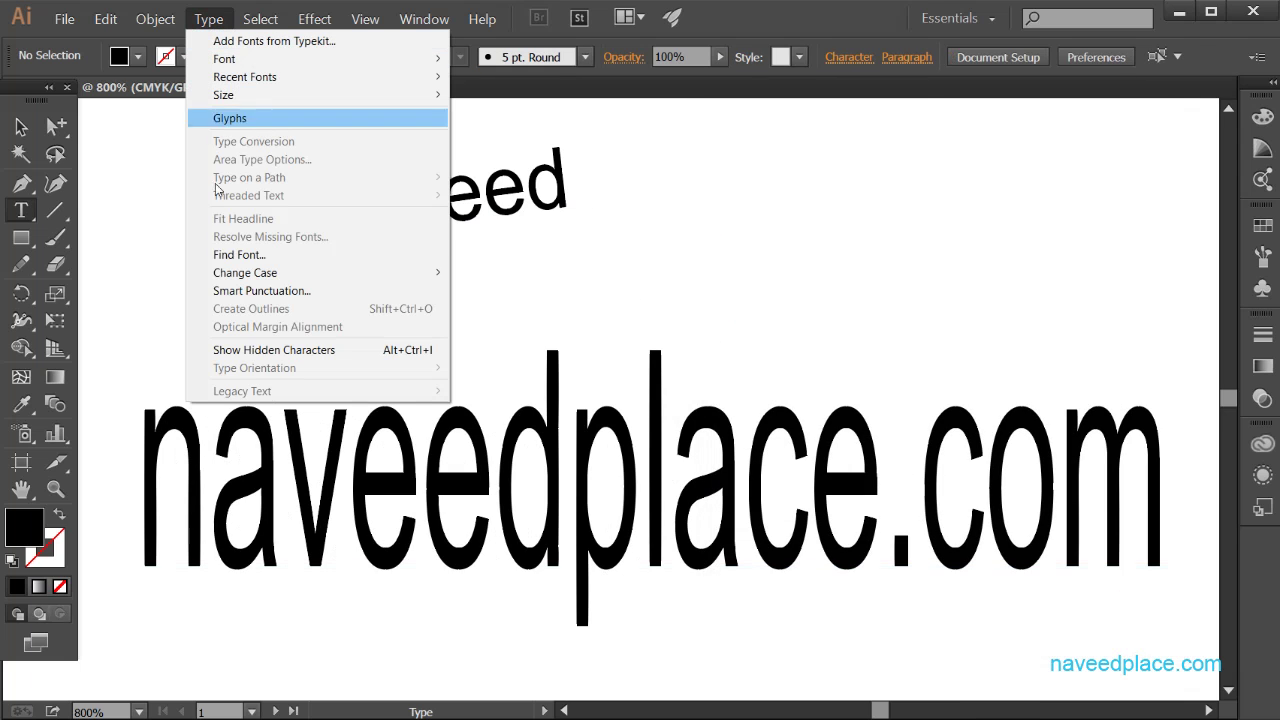
mouse_move(262, 276)
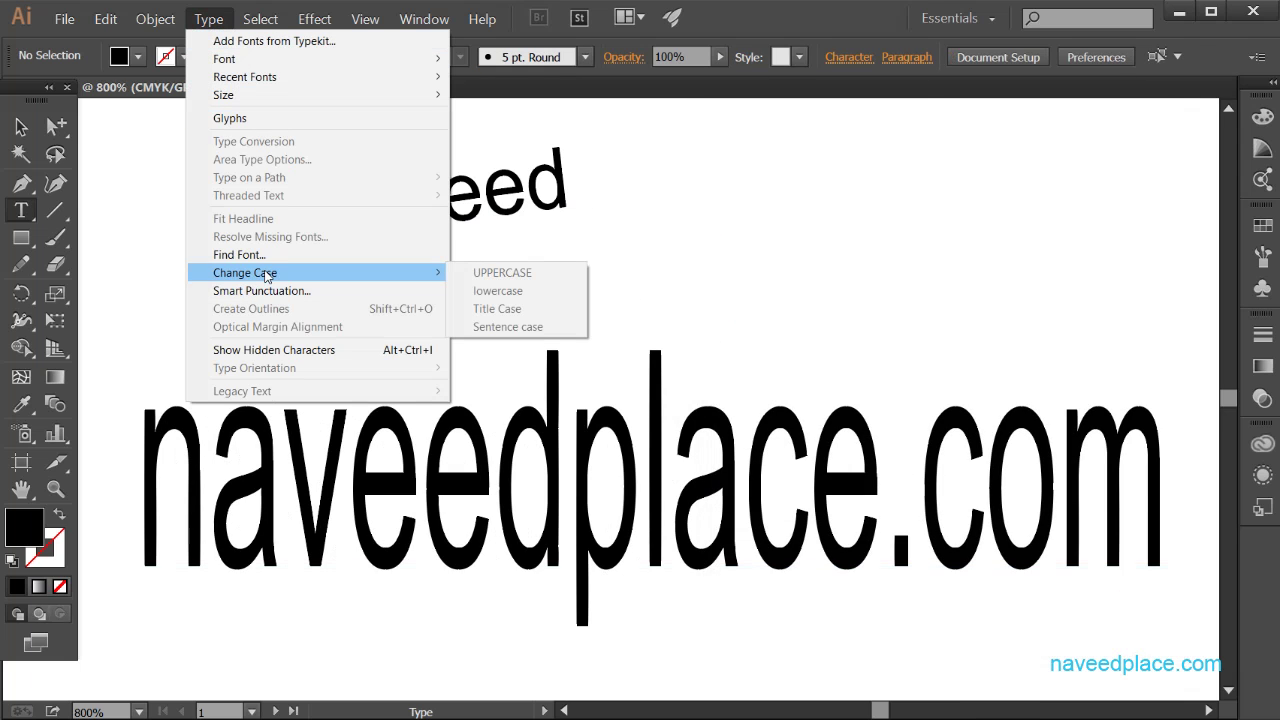
click(674, 198)
drag(674, 198, 245, 97)
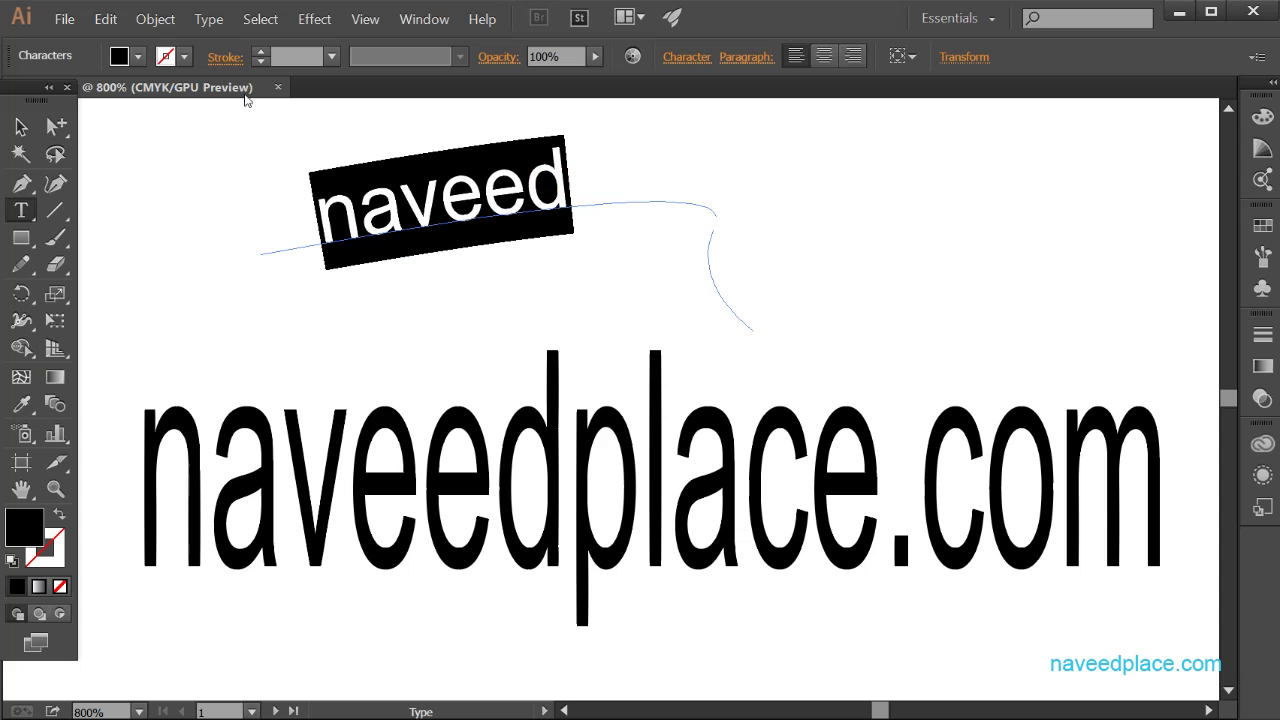
click(201, 22)
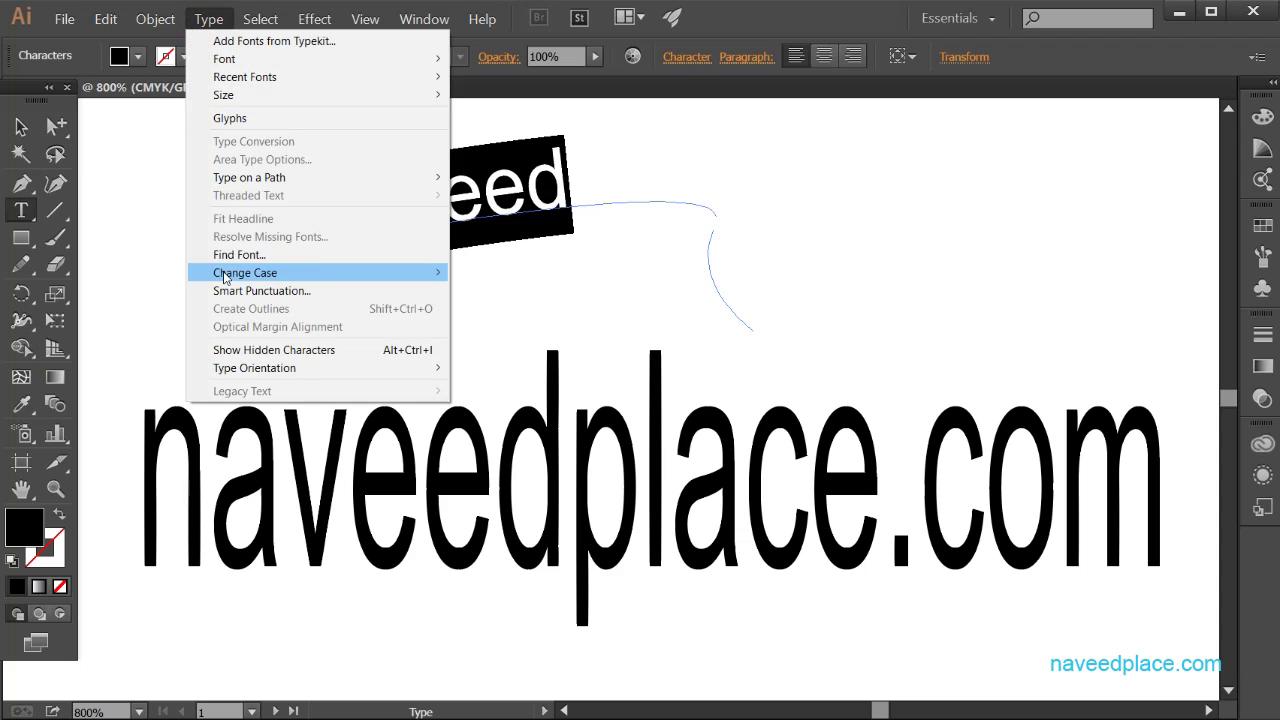
mouse_move(224, 277)
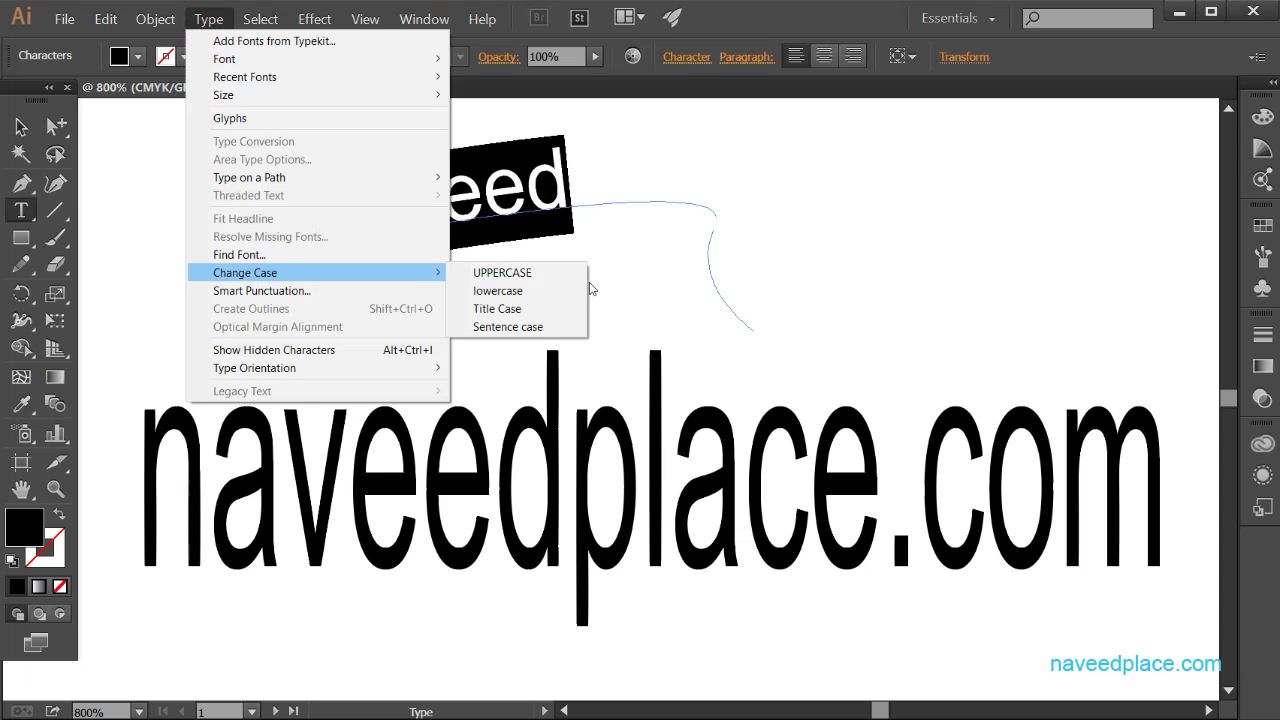
click(497, 273)
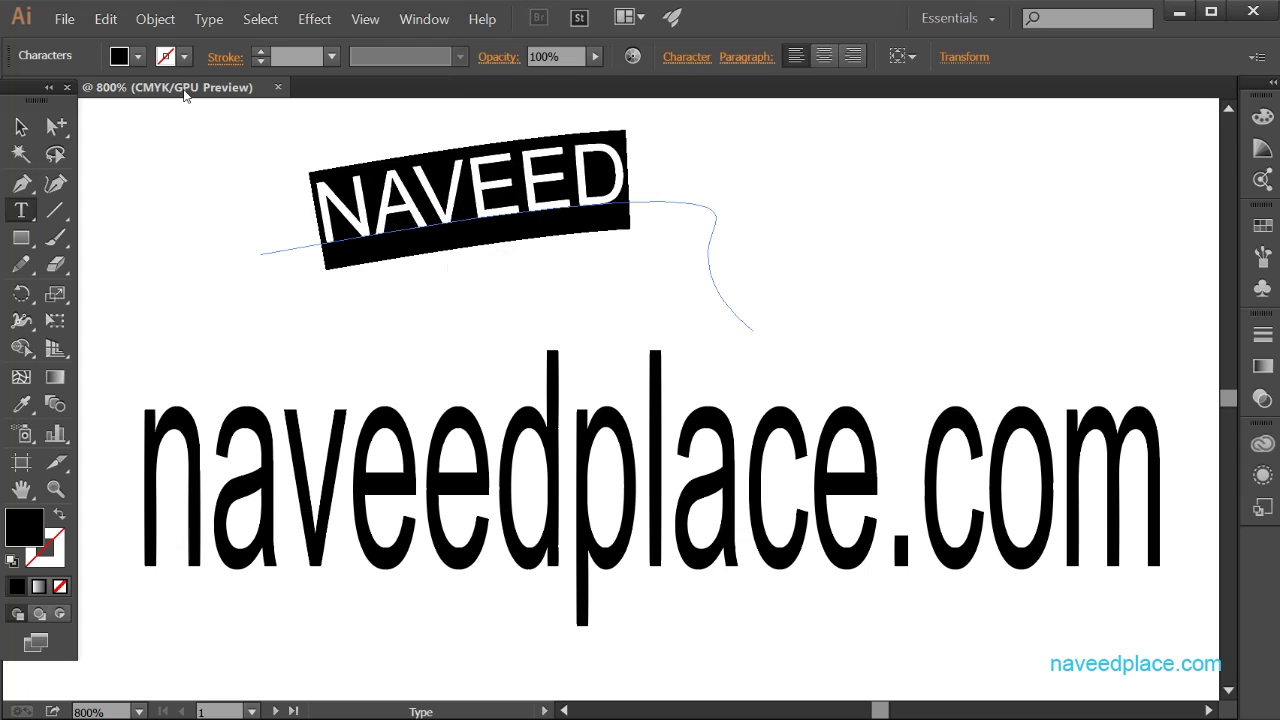
- Change the case of the selected curved text to lowercase
click(210, 20)
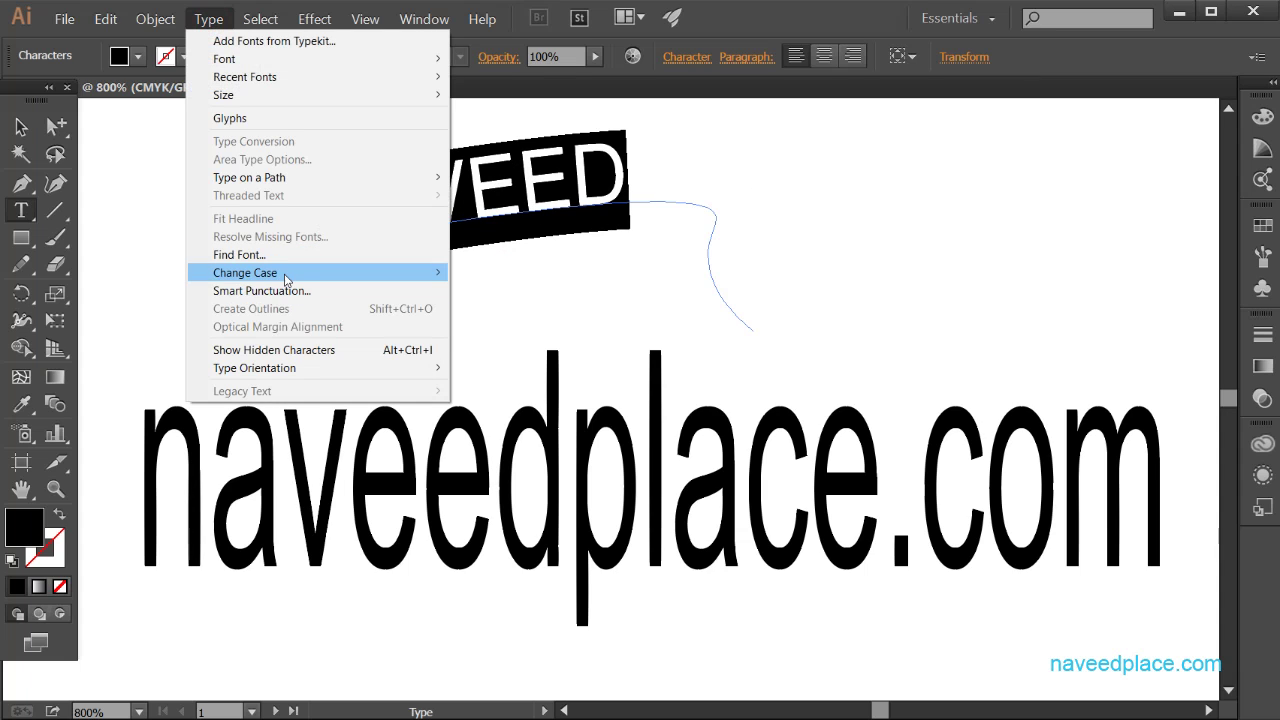
mouse_move(245, 280)
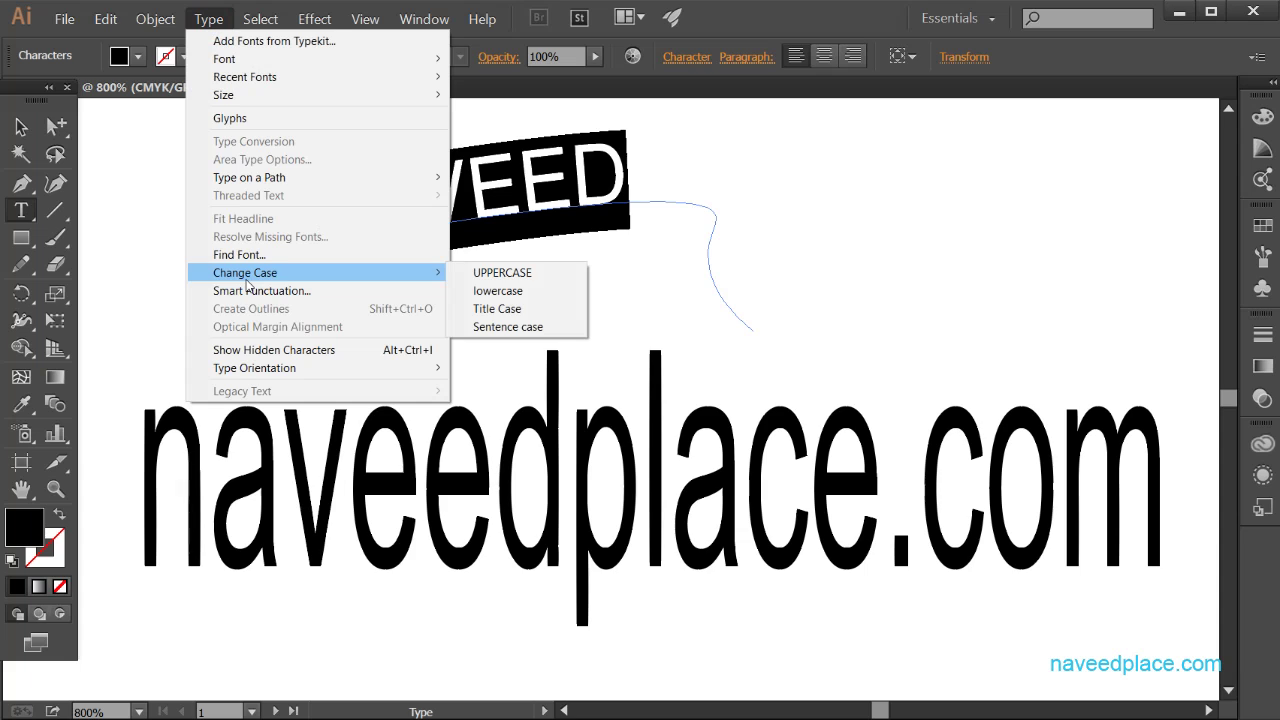
click(532, 300)
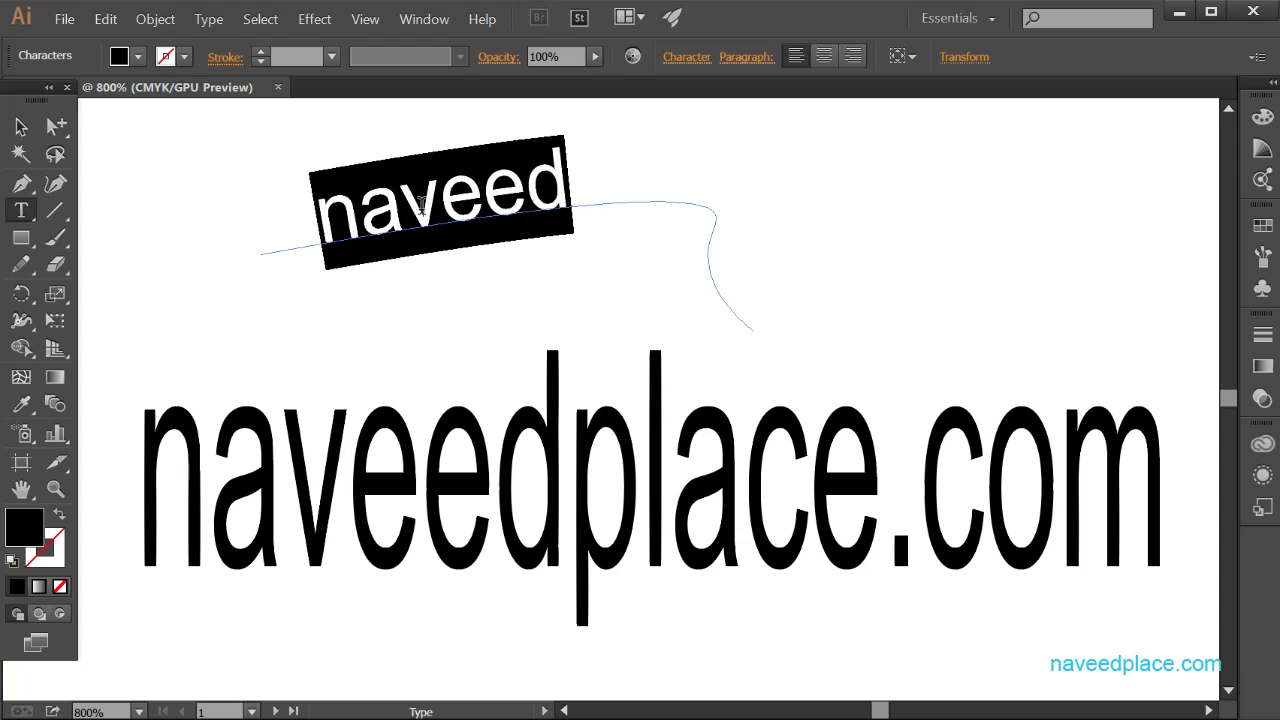
- Change the case of the selected curved text to Title Case
click(209, 19)
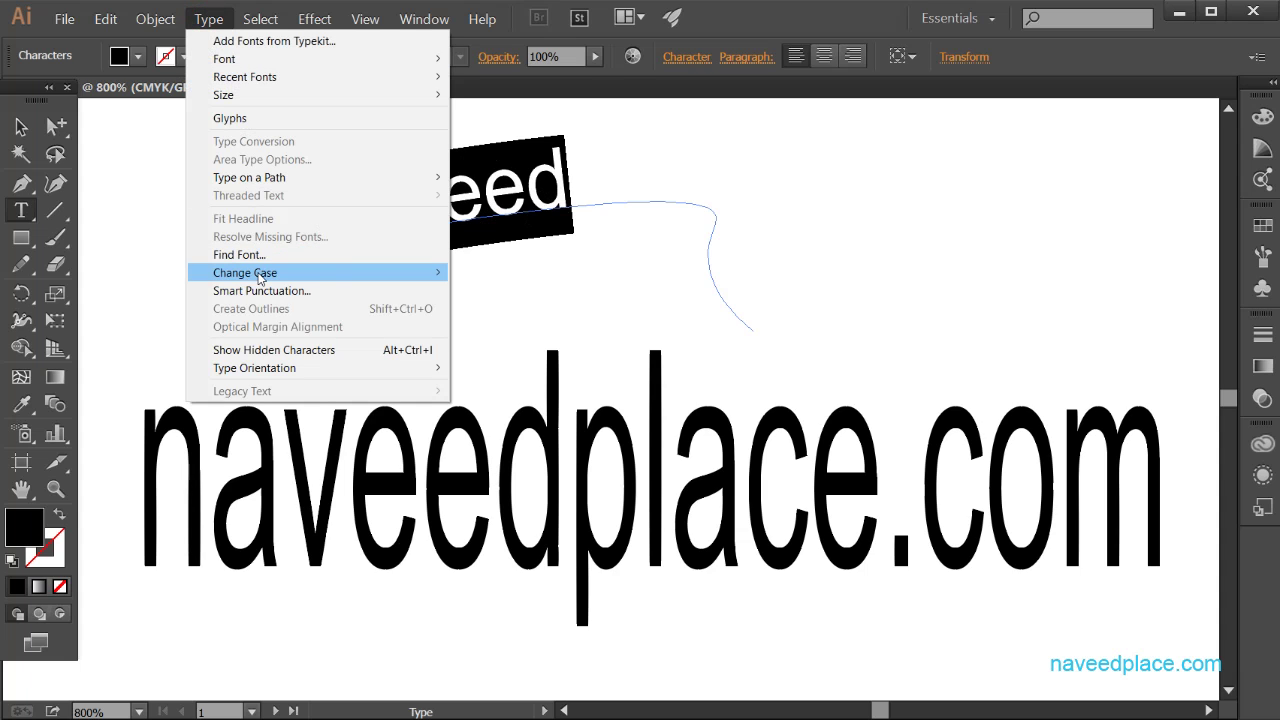
mouse_move(258, 273)
click(540, 310)
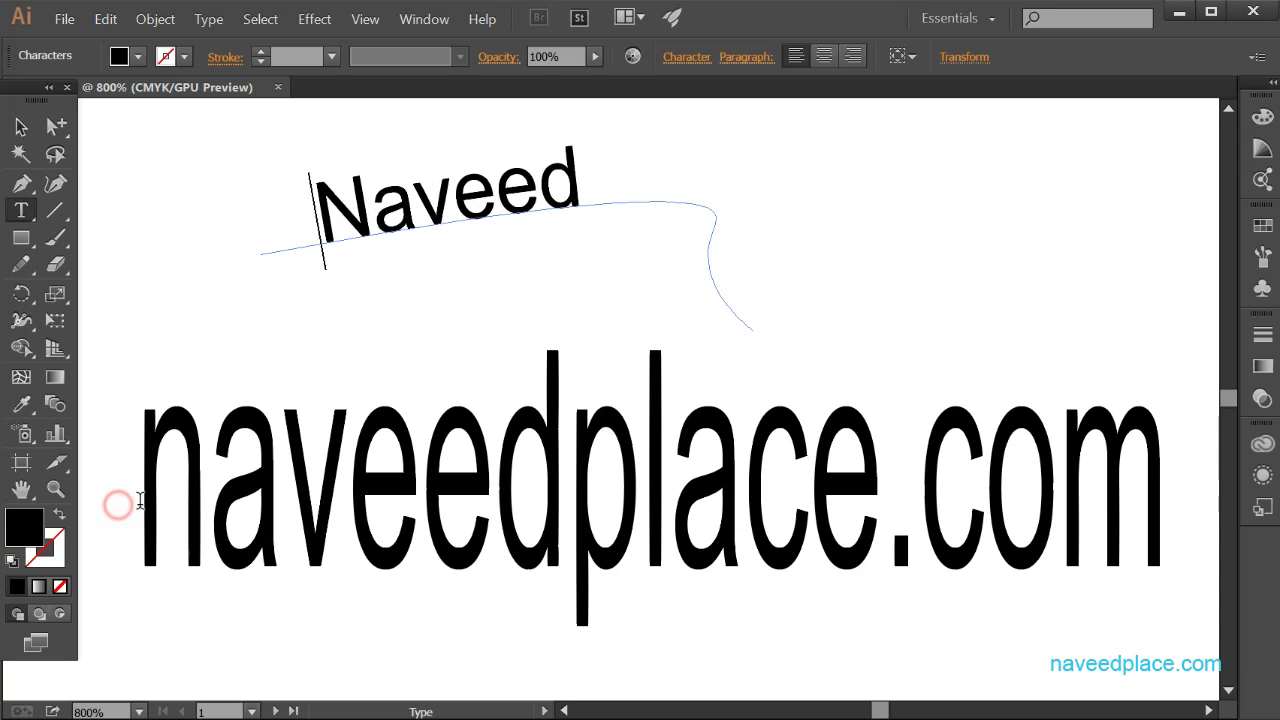
- Select the whole large "naveedplace.com" text and change its case to Sentence case
drag(114, 506, 1165, 510)
click(208, 19)
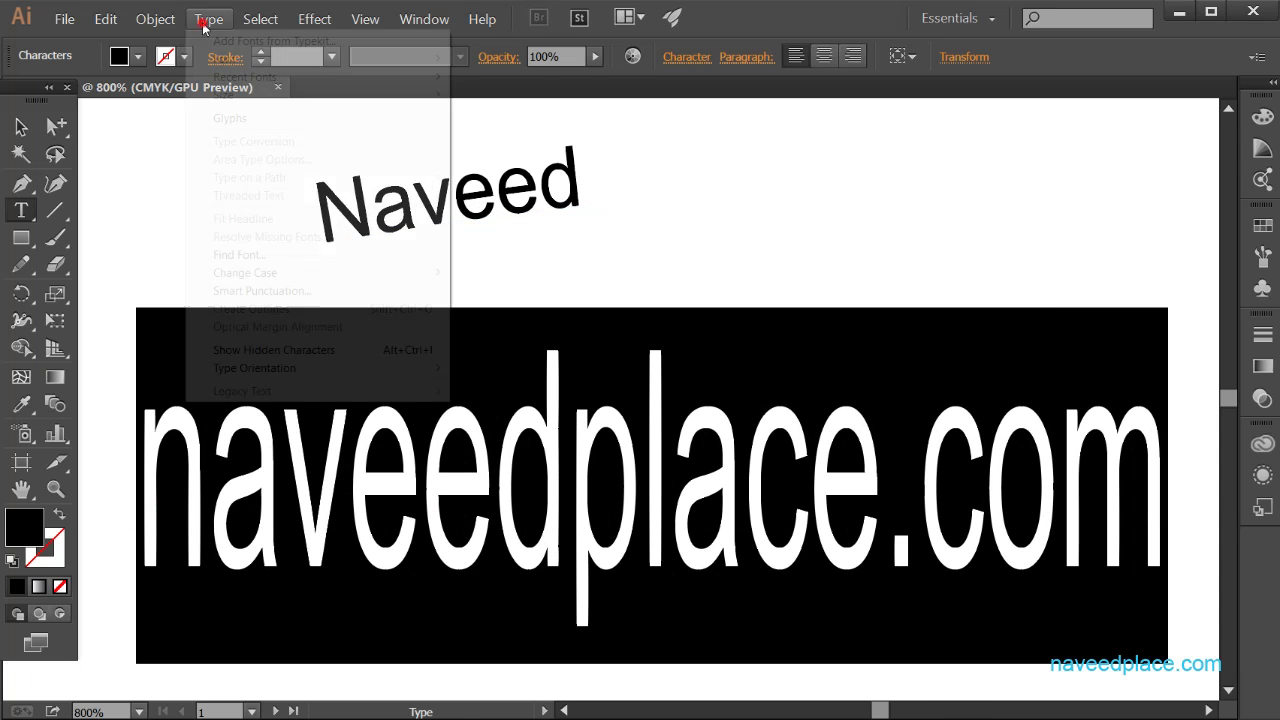
mouse_move(400, 272)
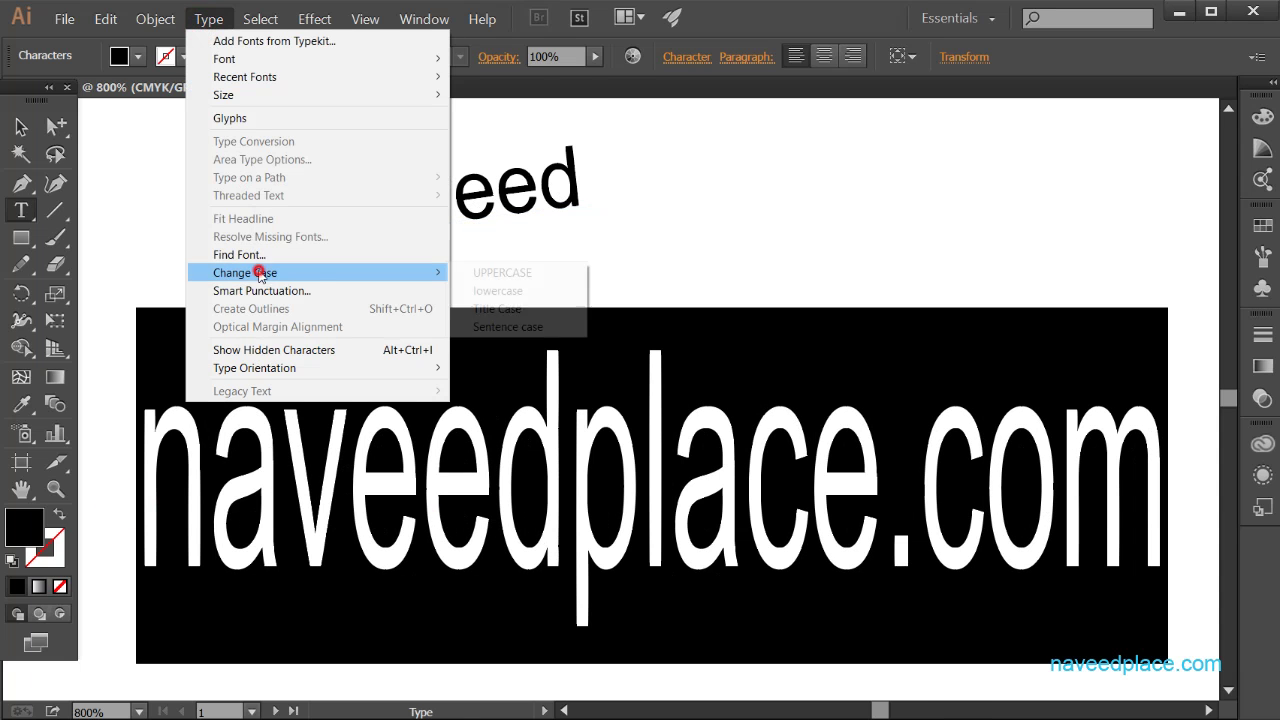
click(519, 327)
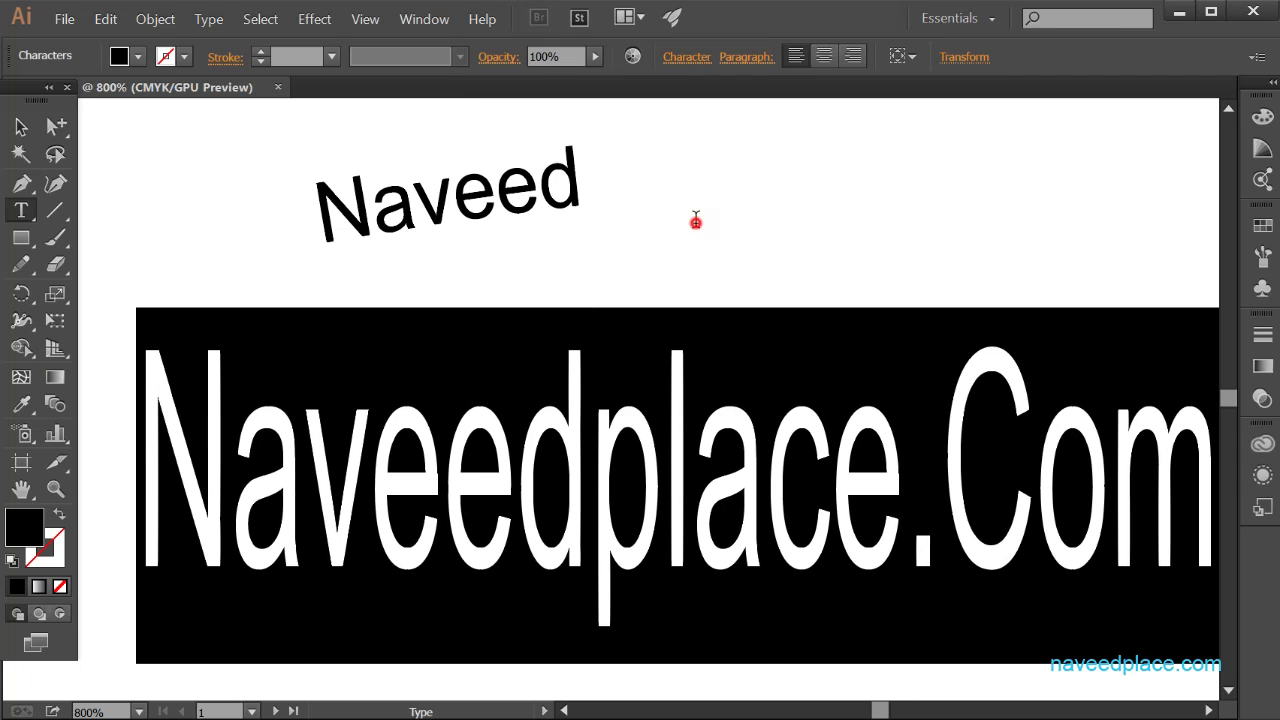
- Select the capital C in the large website text and examine the Smart Punctuation options, leaving them unchanged
click(692, 330)
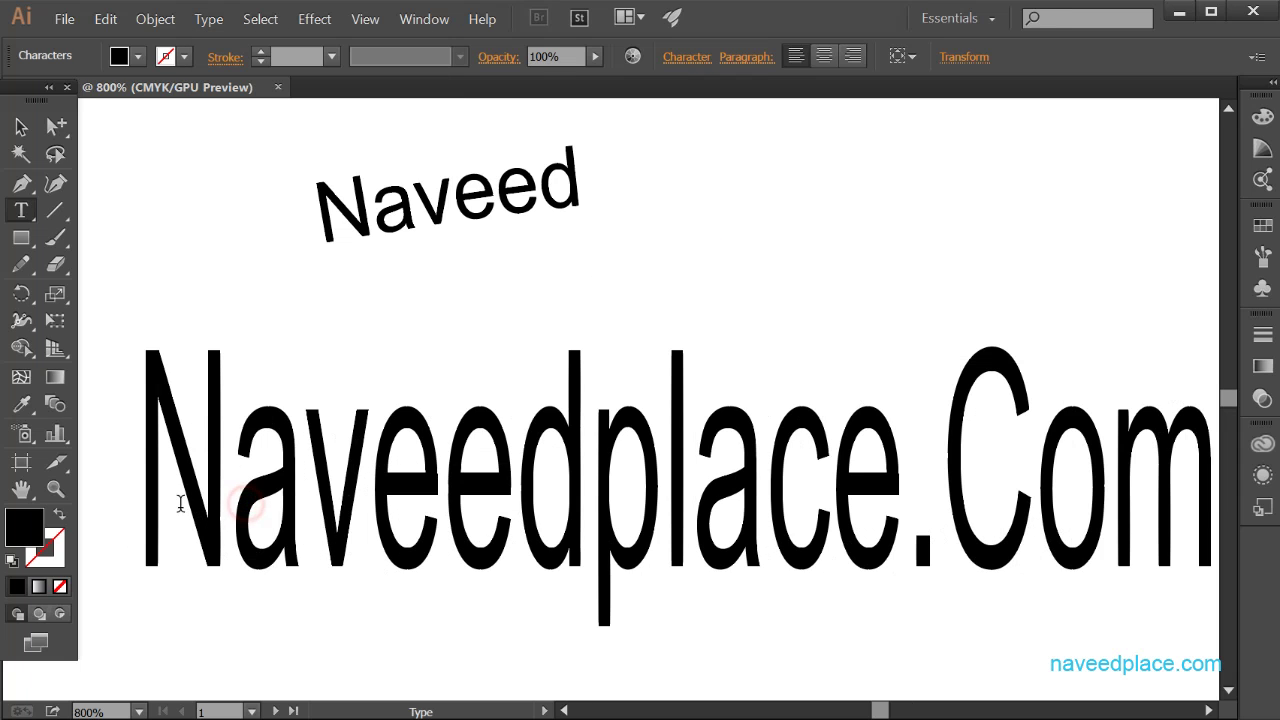
drag(177, 500, 282, 505)
drag(991, 471, 940, 471)
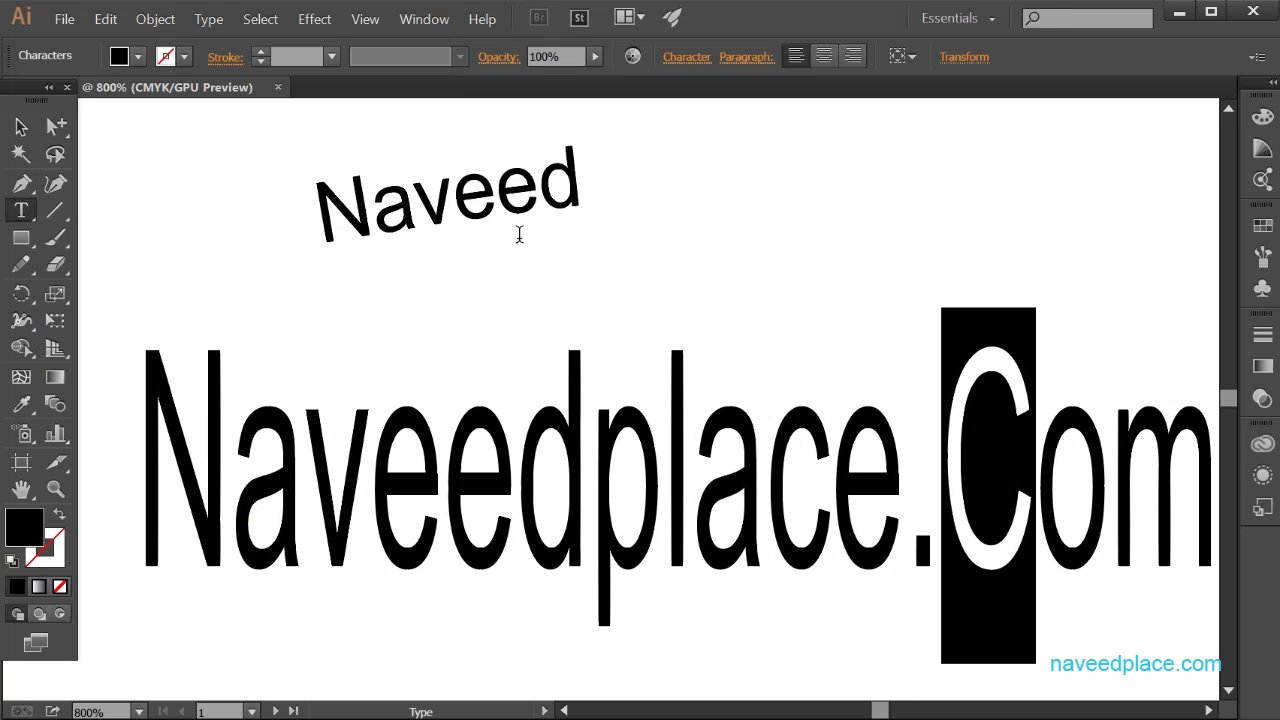
click(208, 22)
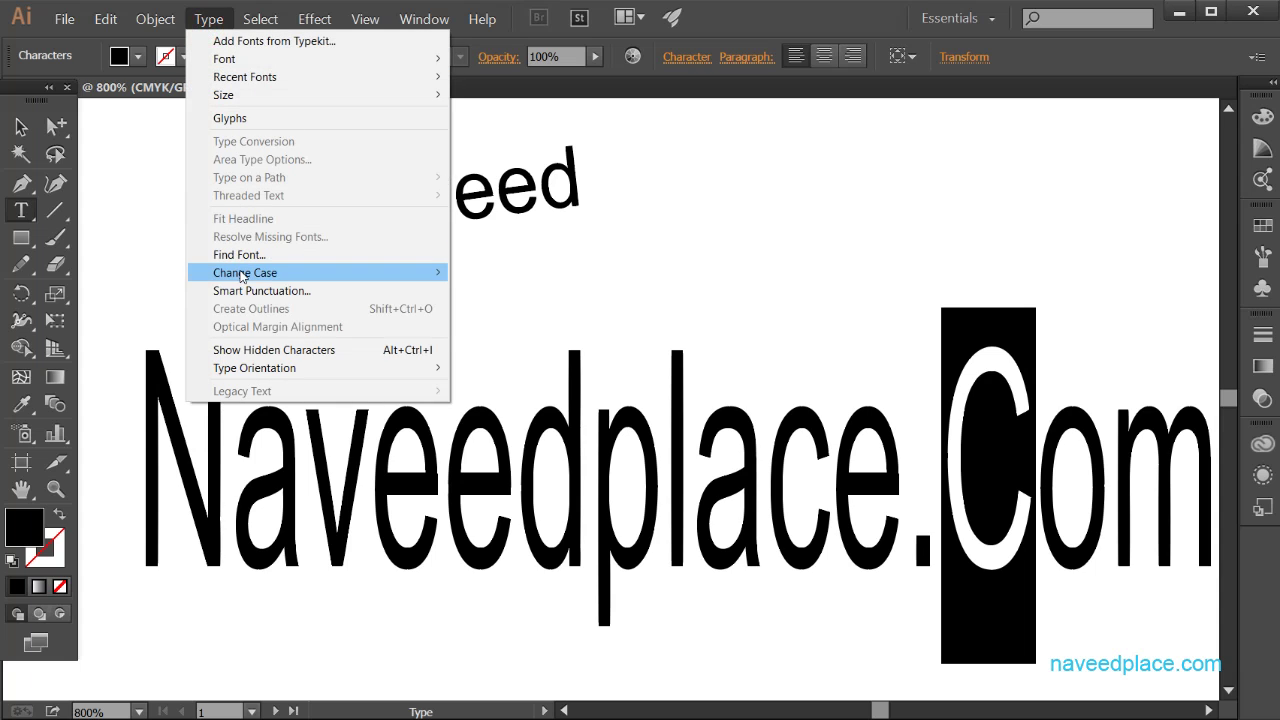
mouse_move(245, 274)
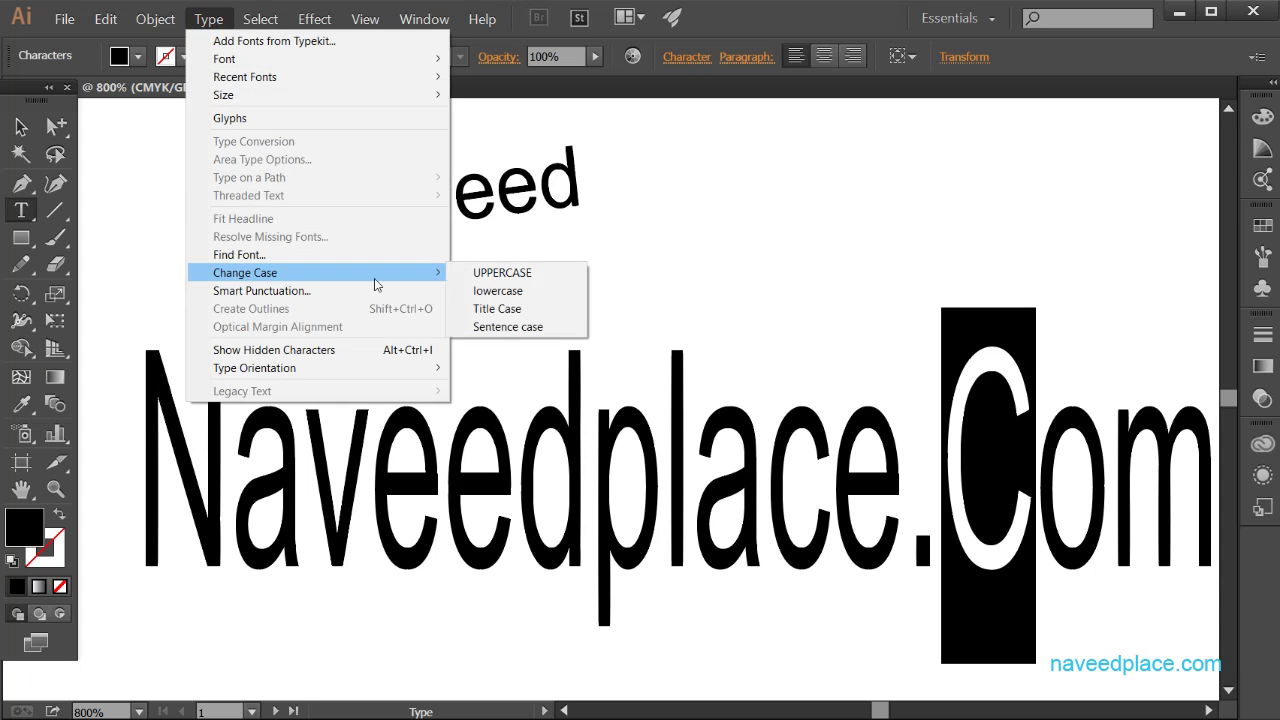
click(262, 292)
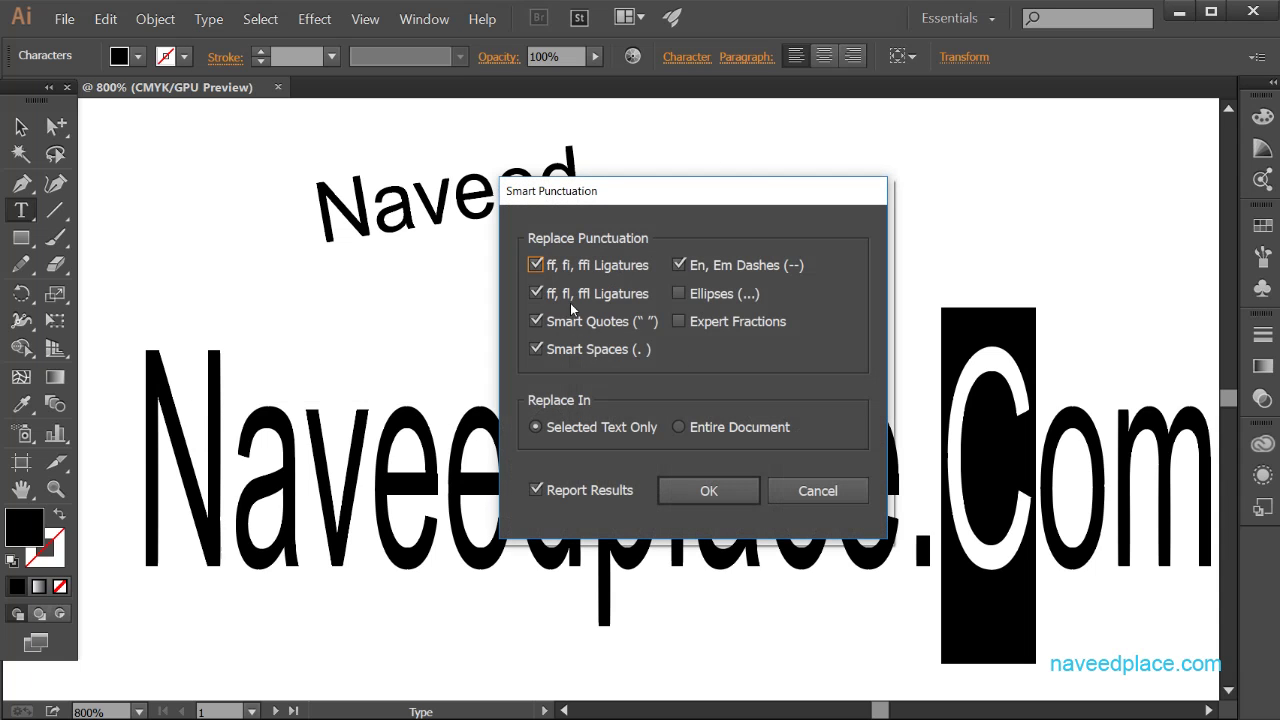
click(816, 490)
- Show the hidden characters in the document and hide them again
click(208, 19)
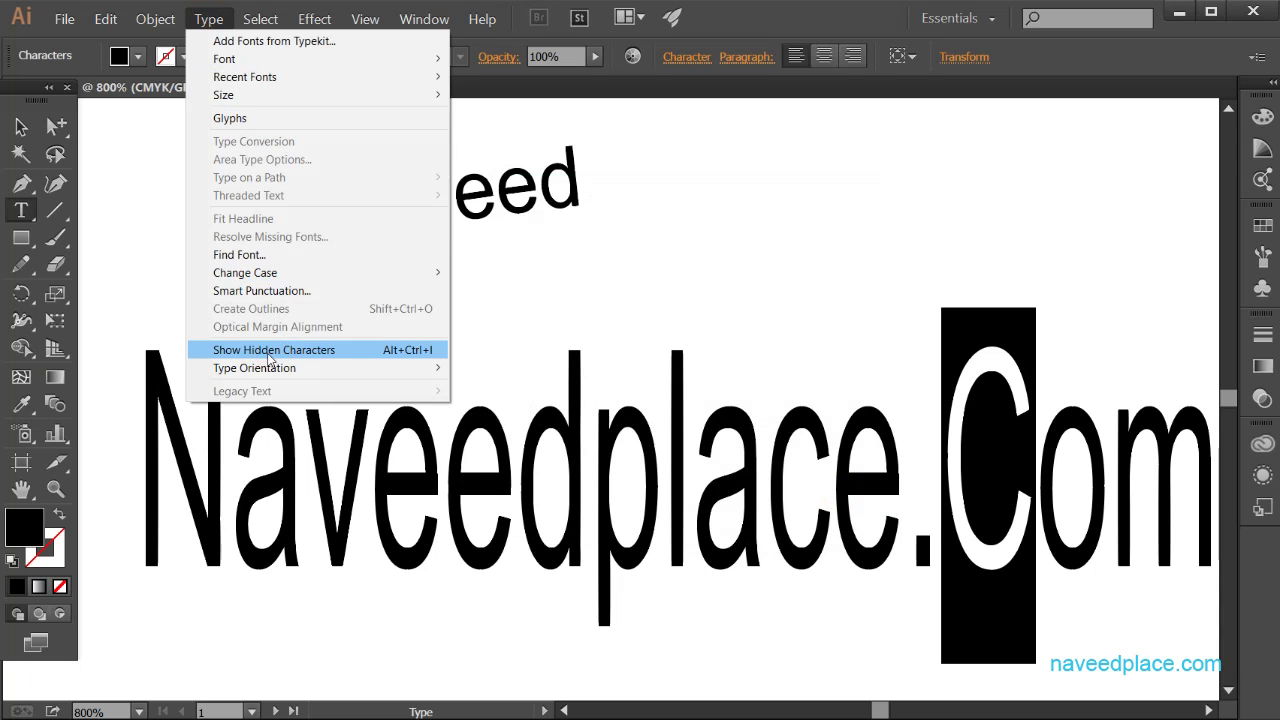
click(335, 352)
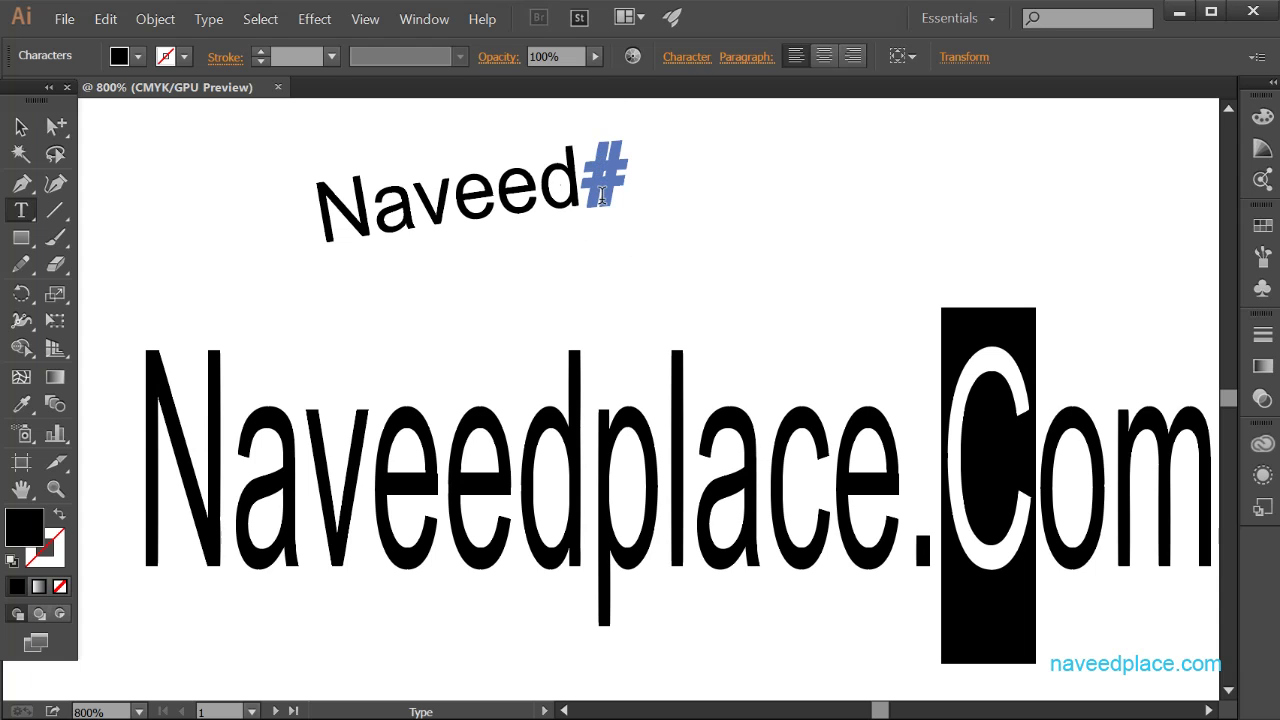
click(208, 20)
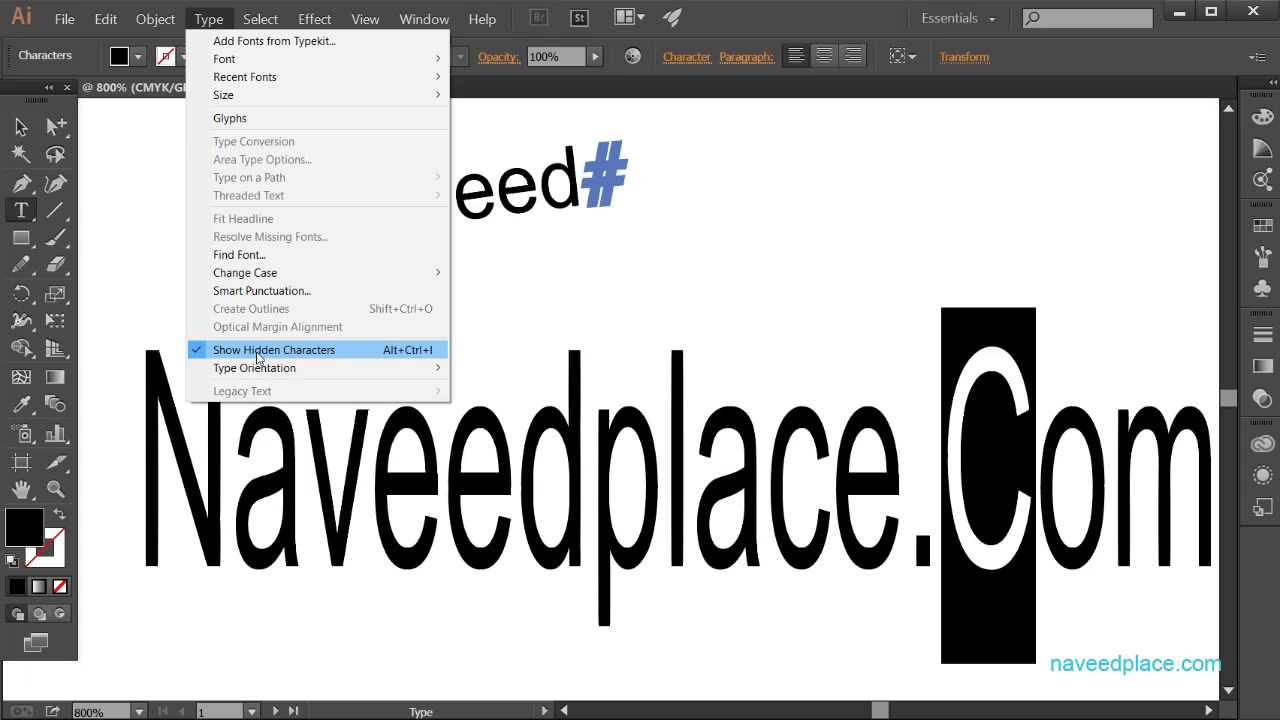
click(257, 357)
- Select the whole text on the curved line and set its type orientation to Vertical
click(208, 19)
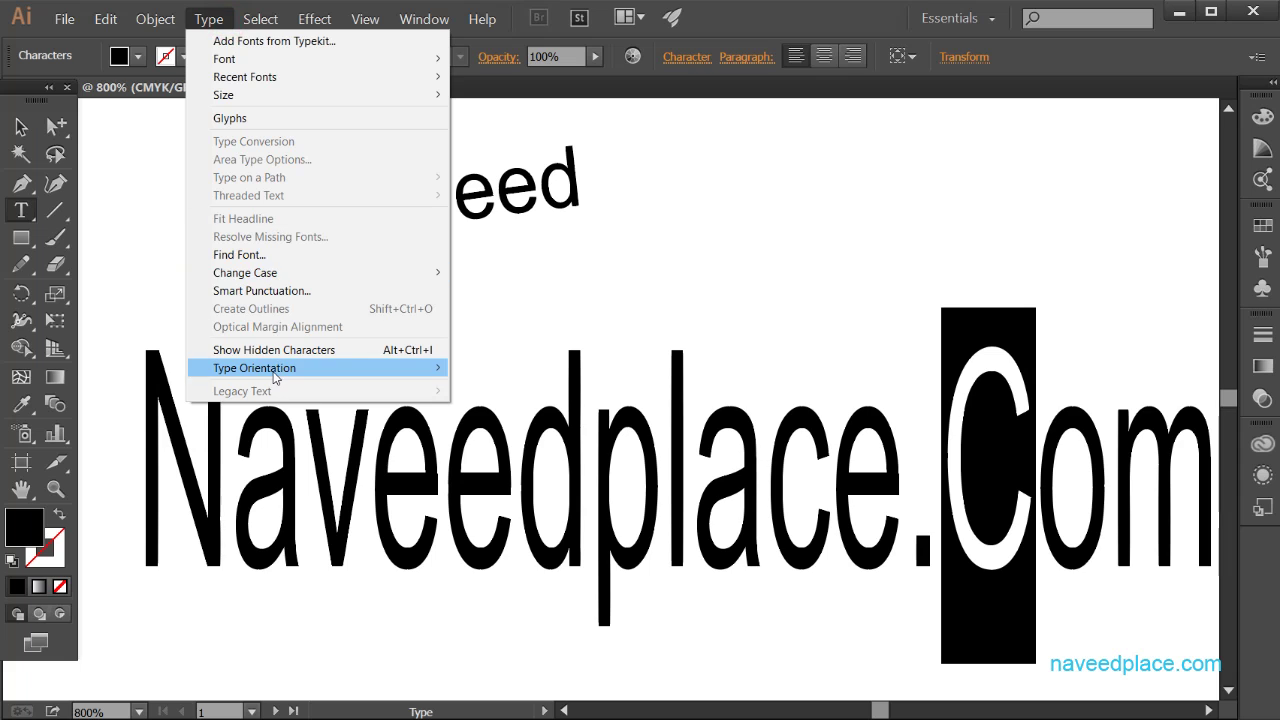
mouse_move(275, 377)
click(543, 209)
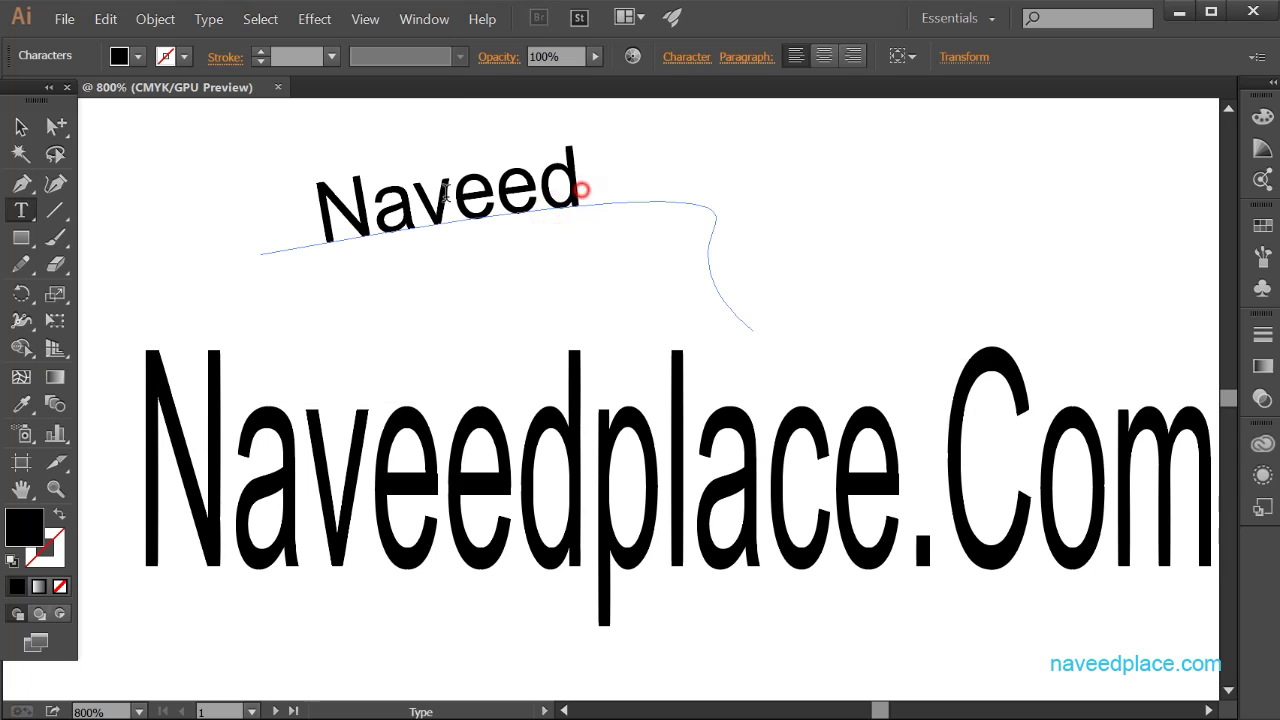
drag(580, 191, 306, 200)
click(206, 20)
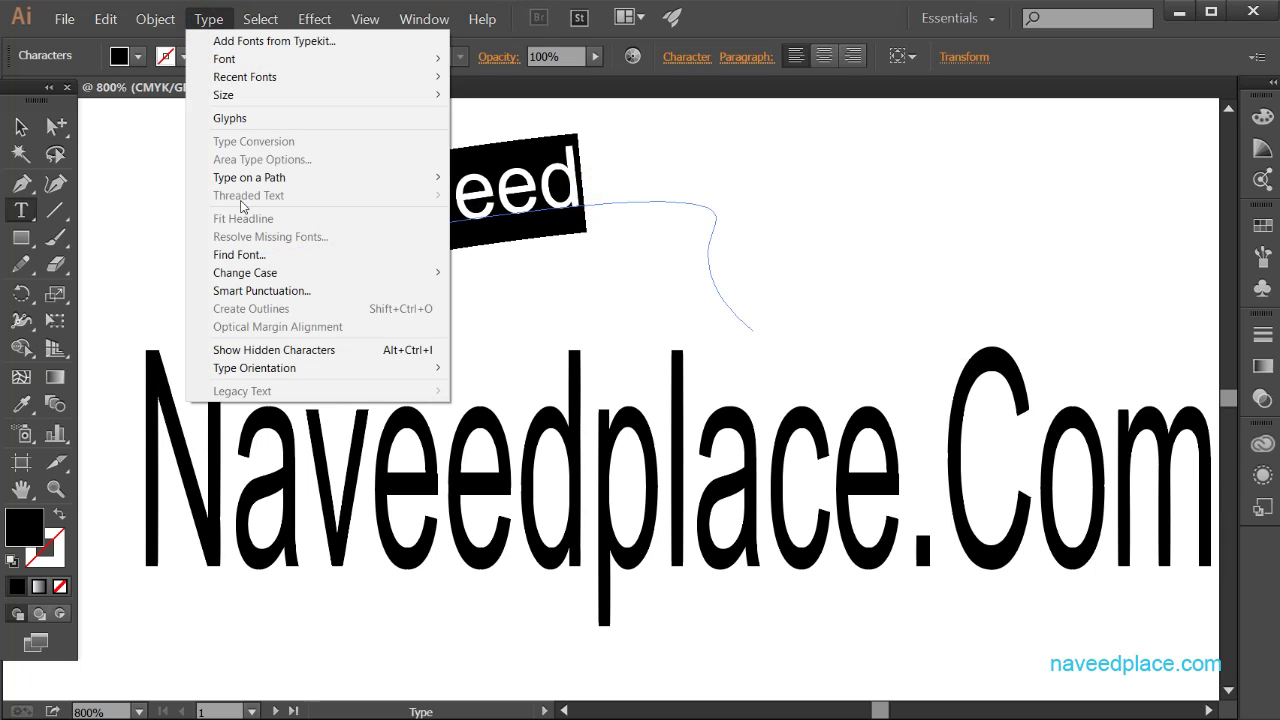
mouse_move(399, 377)
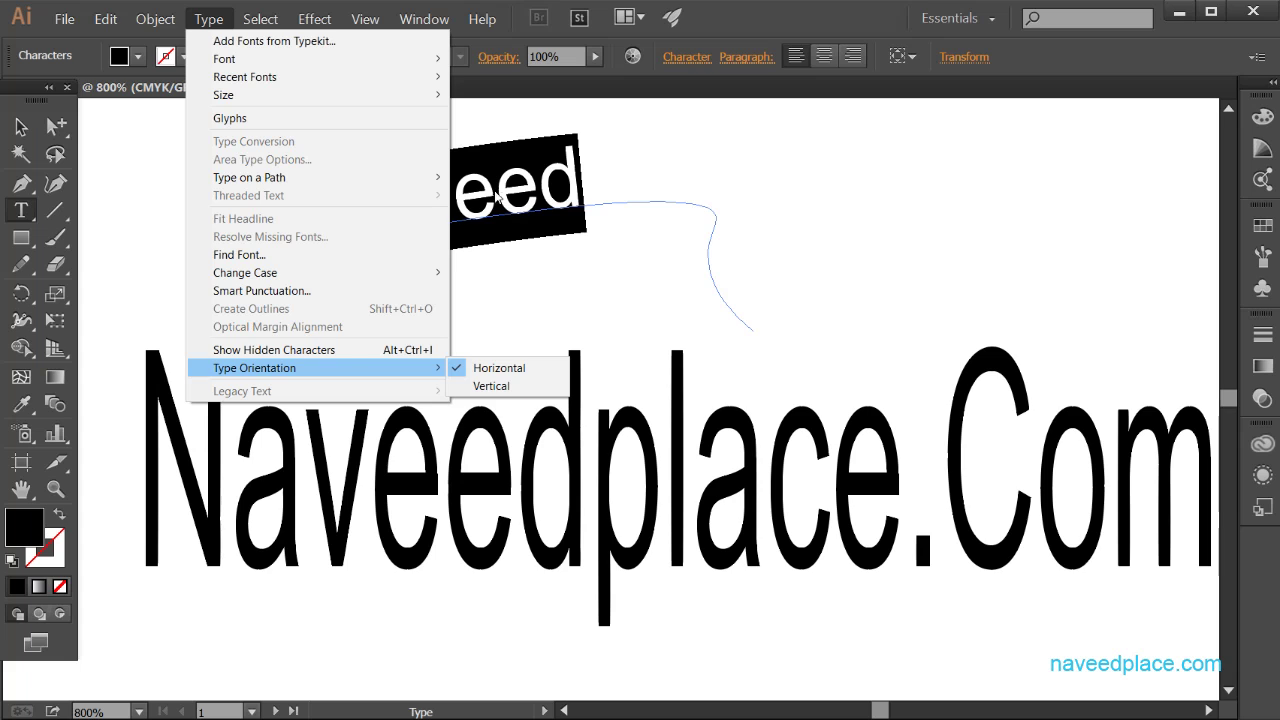
click(490, 386)
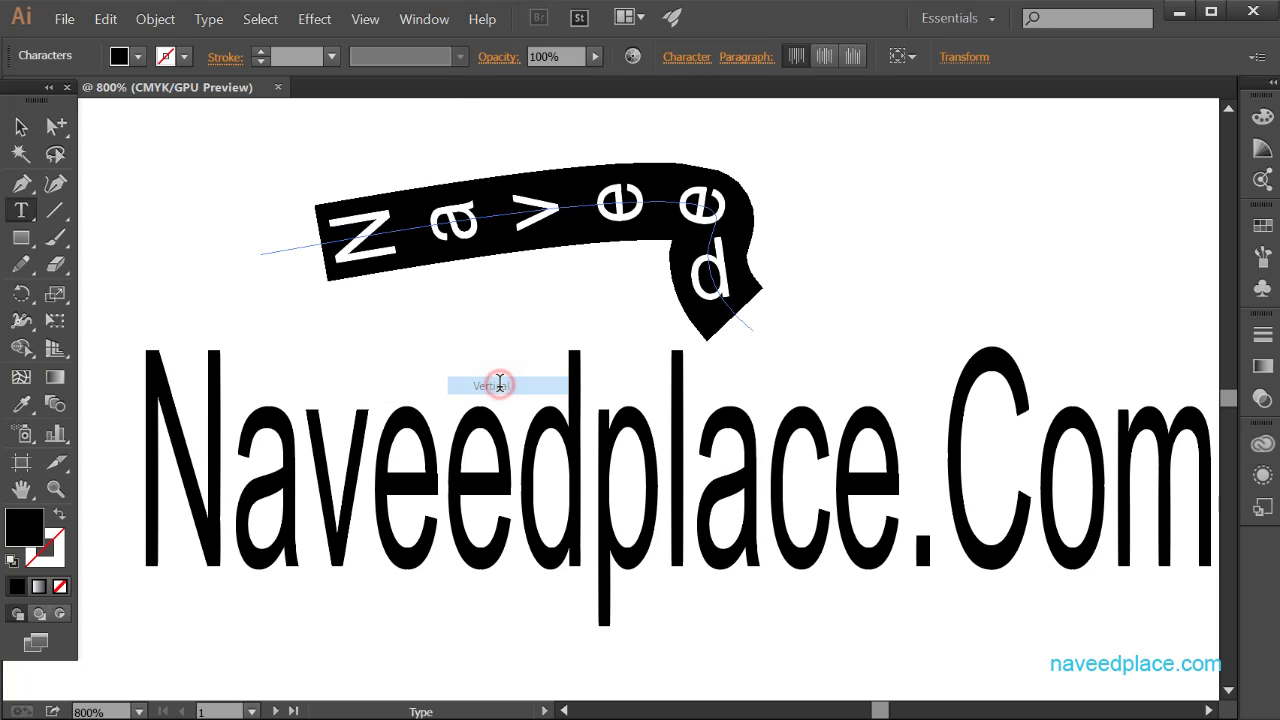
key(Escape)
- Select the whole large website text and replace it with the first name in lowercase
drag(142, 462, 1214, 490)
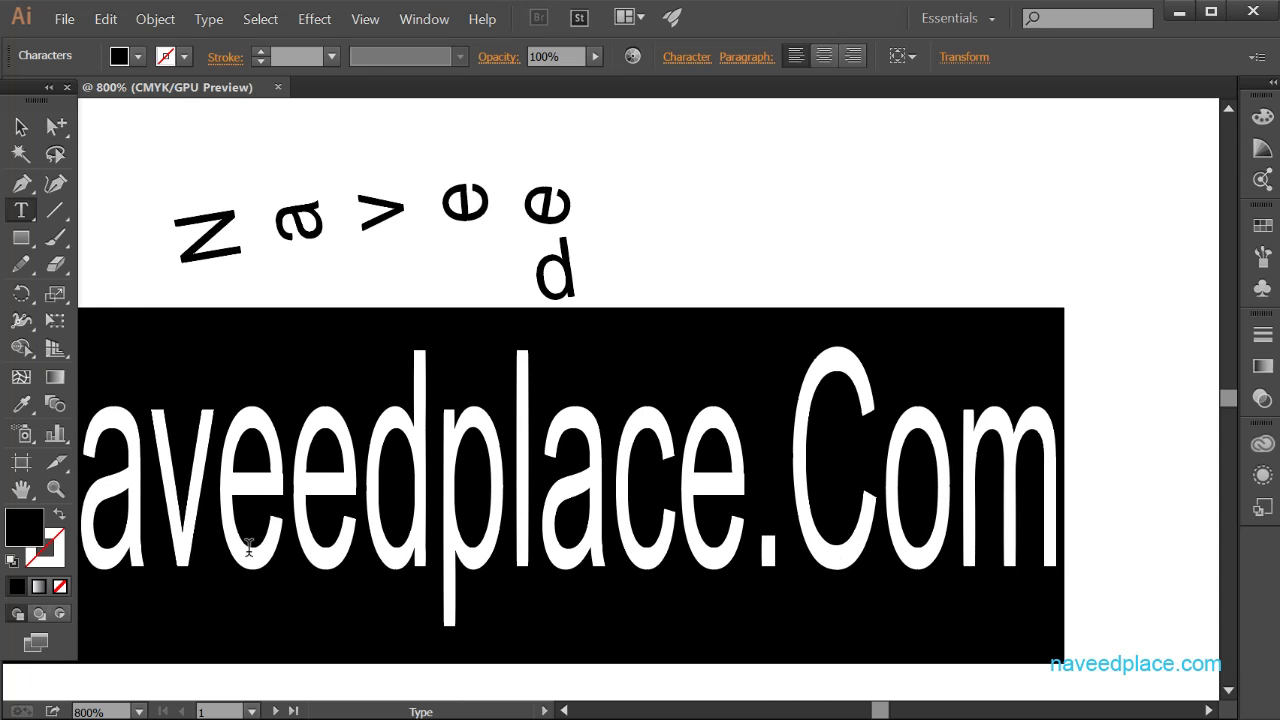
click(55, 489)
drag(817, 251, 837, 300)
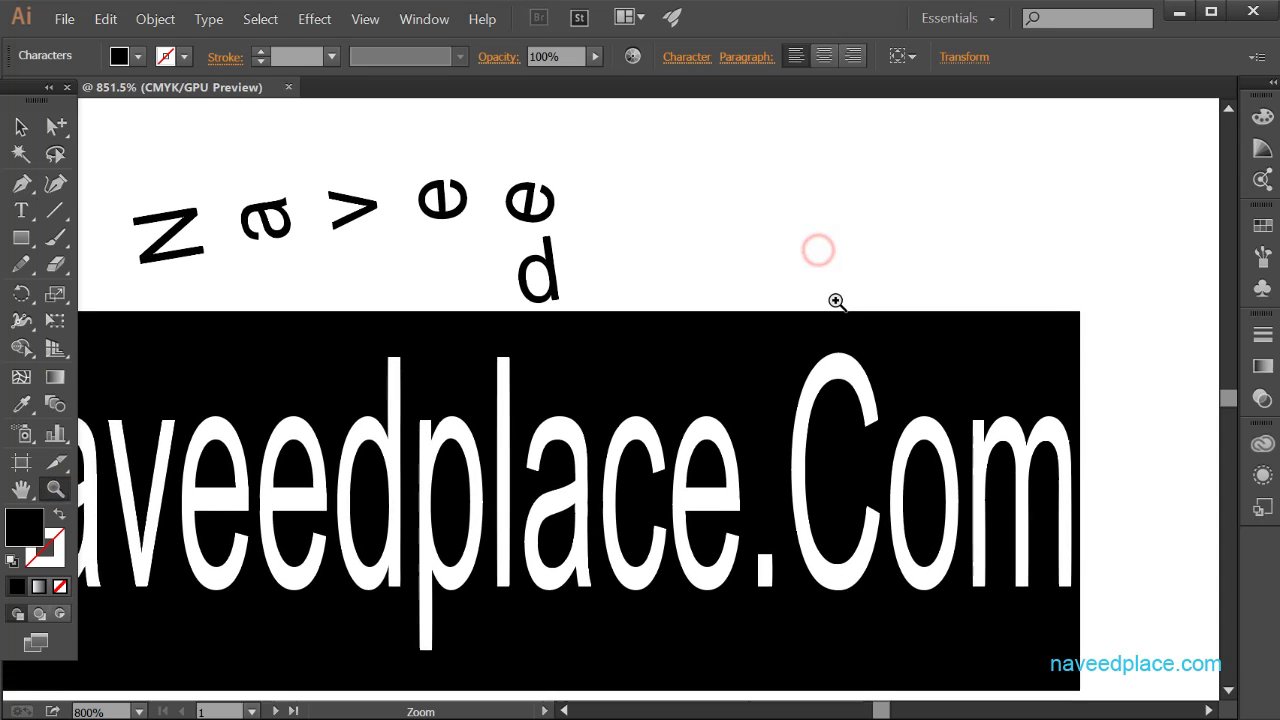
alt+click(821, 106)
key(space)
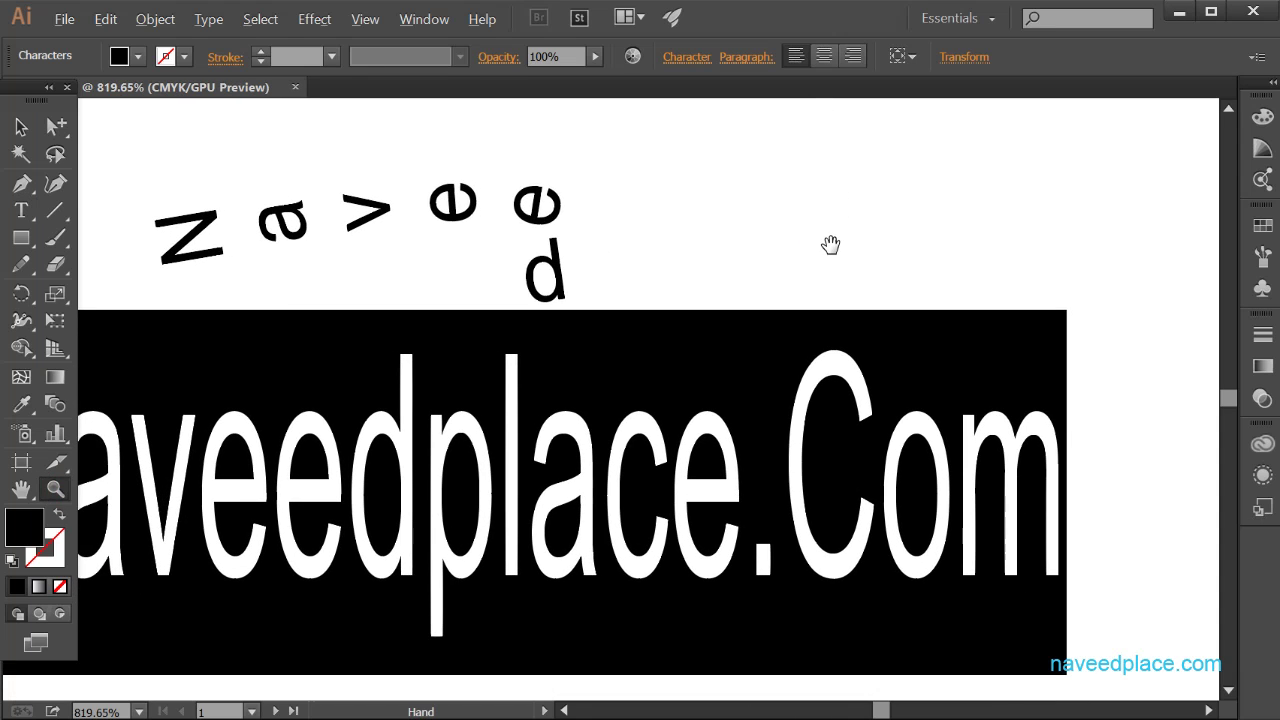
click(795, 205)
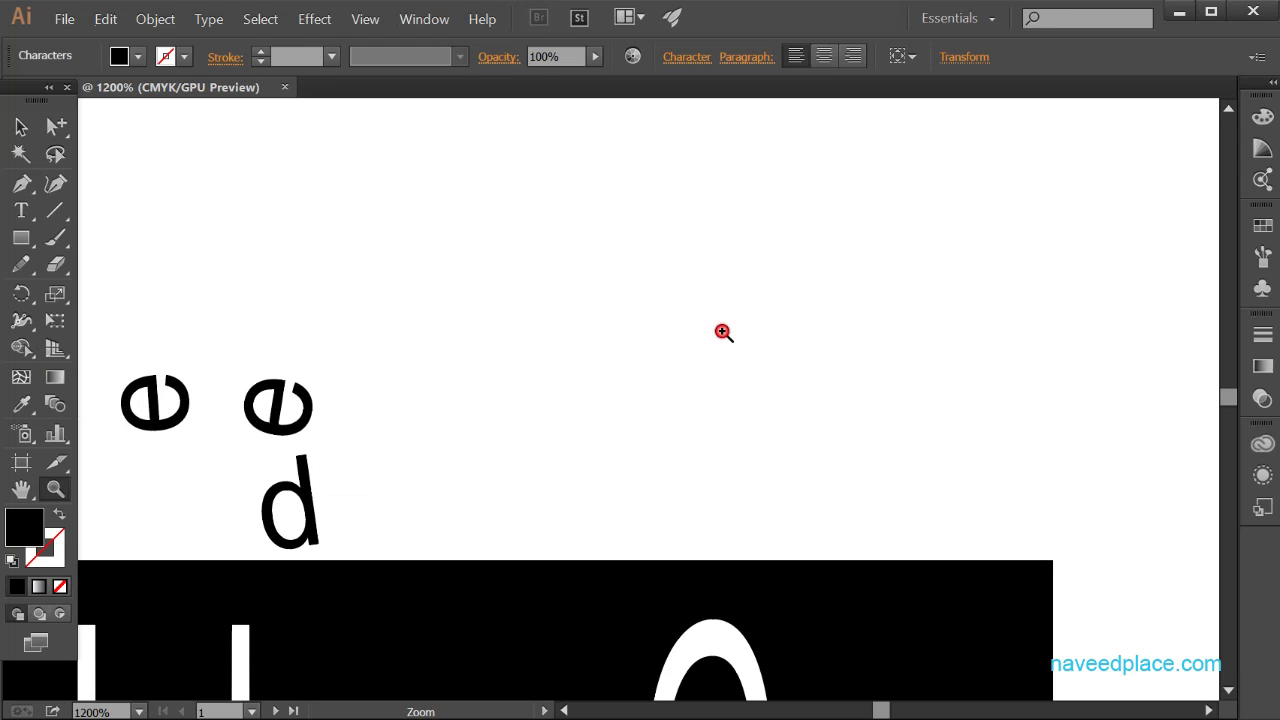
click(717, 244)
drag(717, 244, 700, 320)
click(640, 271)
click(634, 360)
key(space)
drag(443, 514, 391, 526)
drag(463, 557, 489, 459)
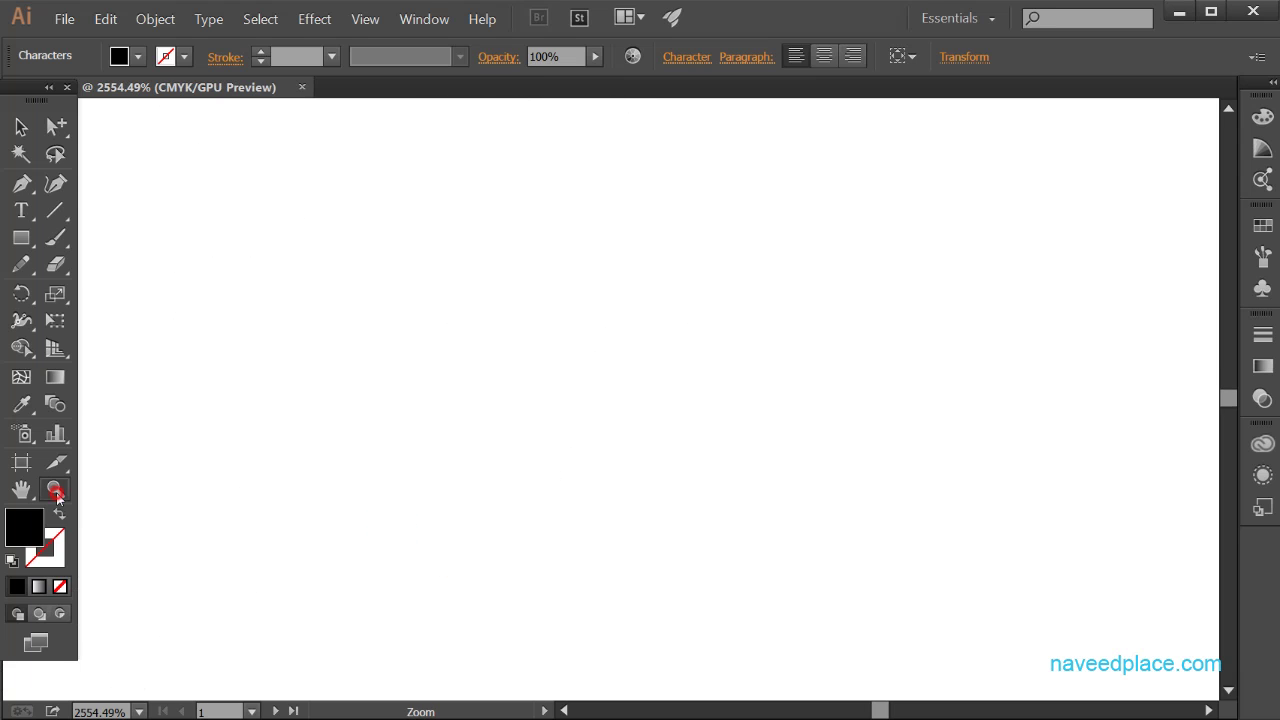
alt+click(375, 514)
click(21, 489)
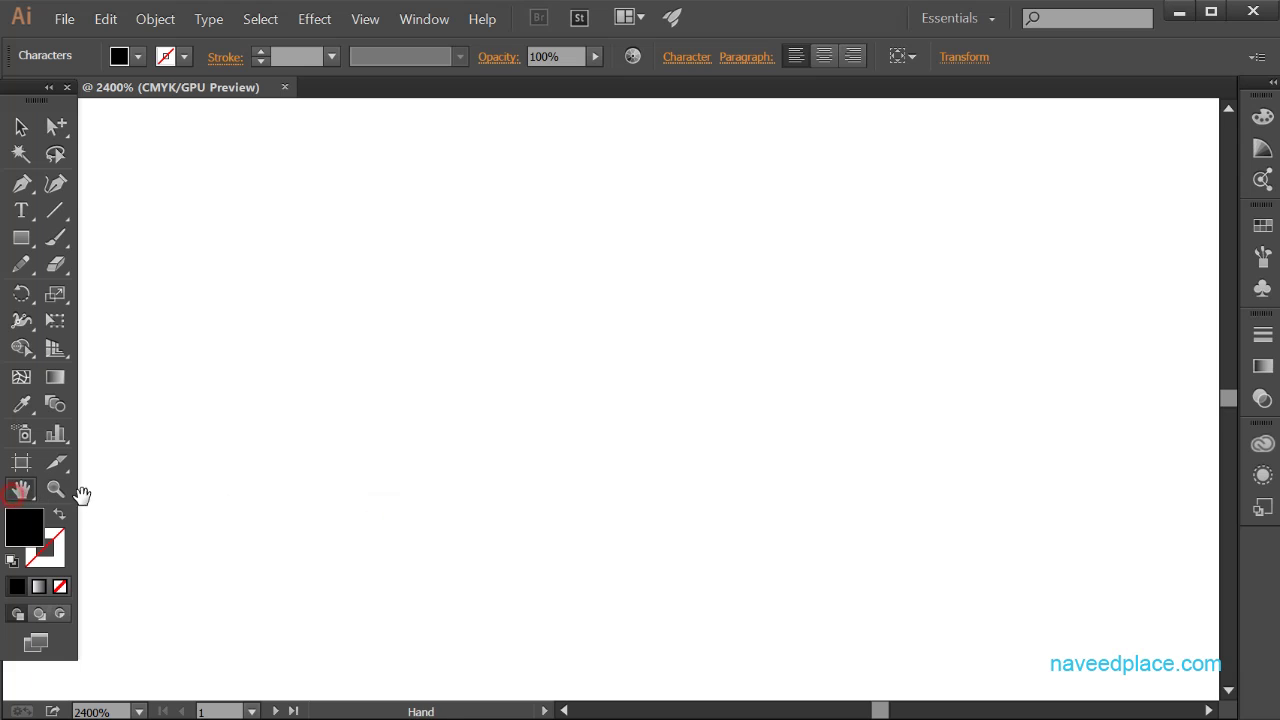
click(55, 489)
drag(477, 425, 309, 620)
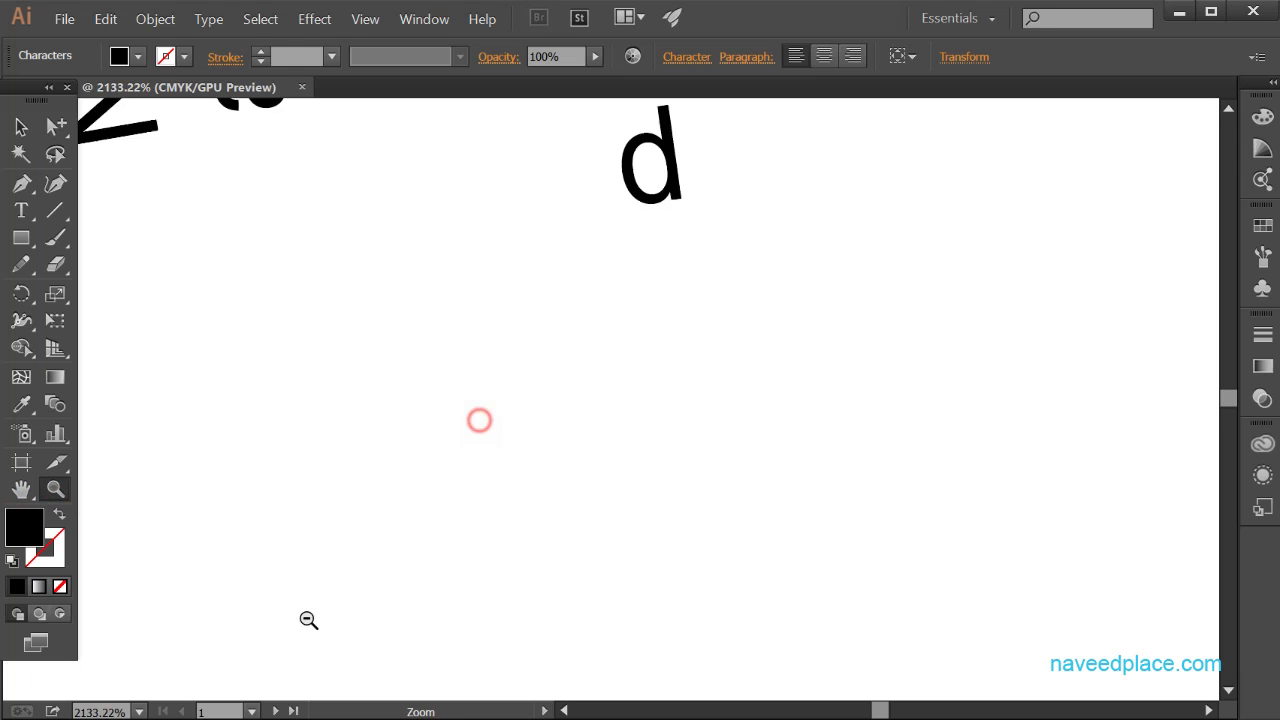
alt+click(369, 483)
alt+click(498, 441)
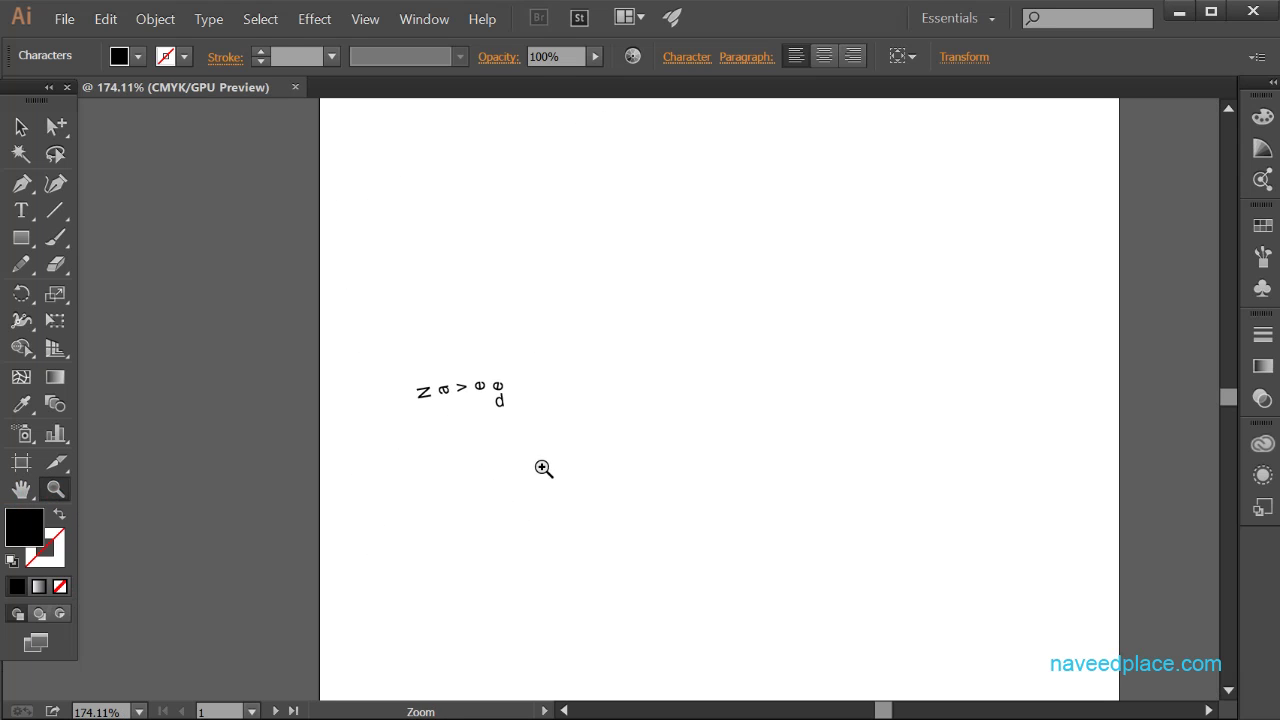
text(naveed)
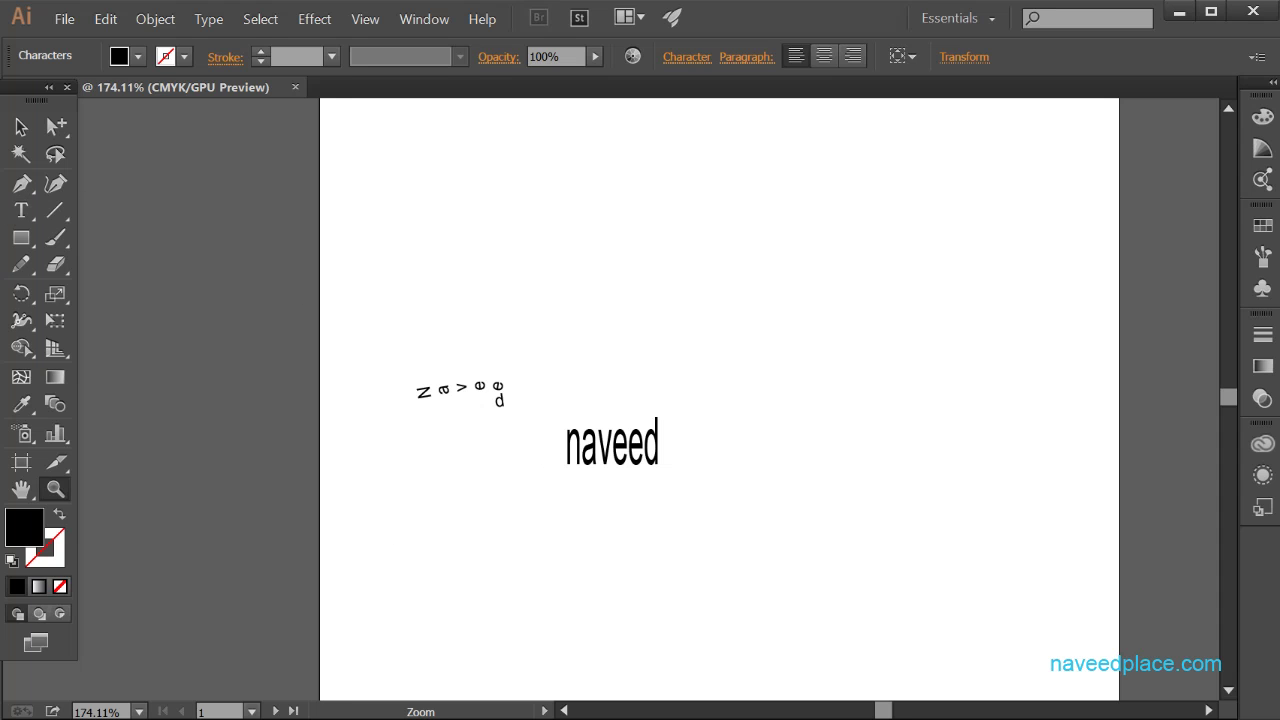
key(Escape)
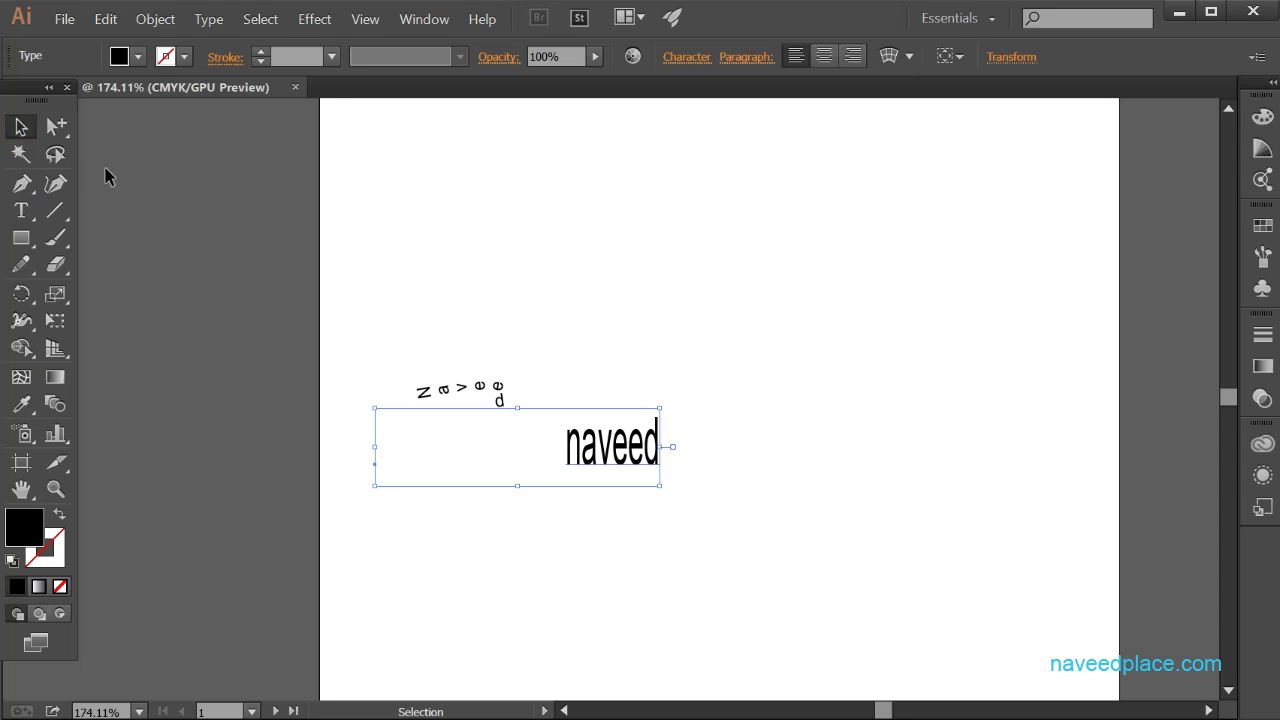
- Select the whole lowercase name below the curved text and set its type orientation to Vertical
click(20, 210)
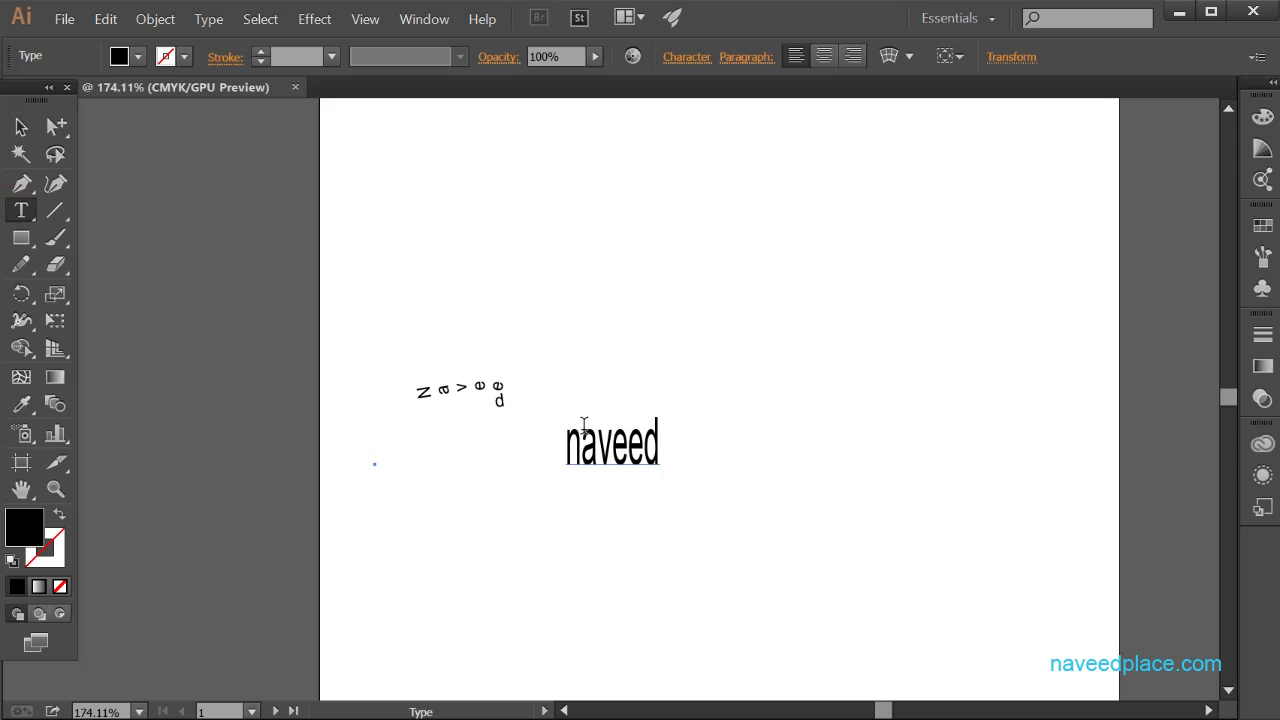
double_click(674, 457)
click(208, 19)
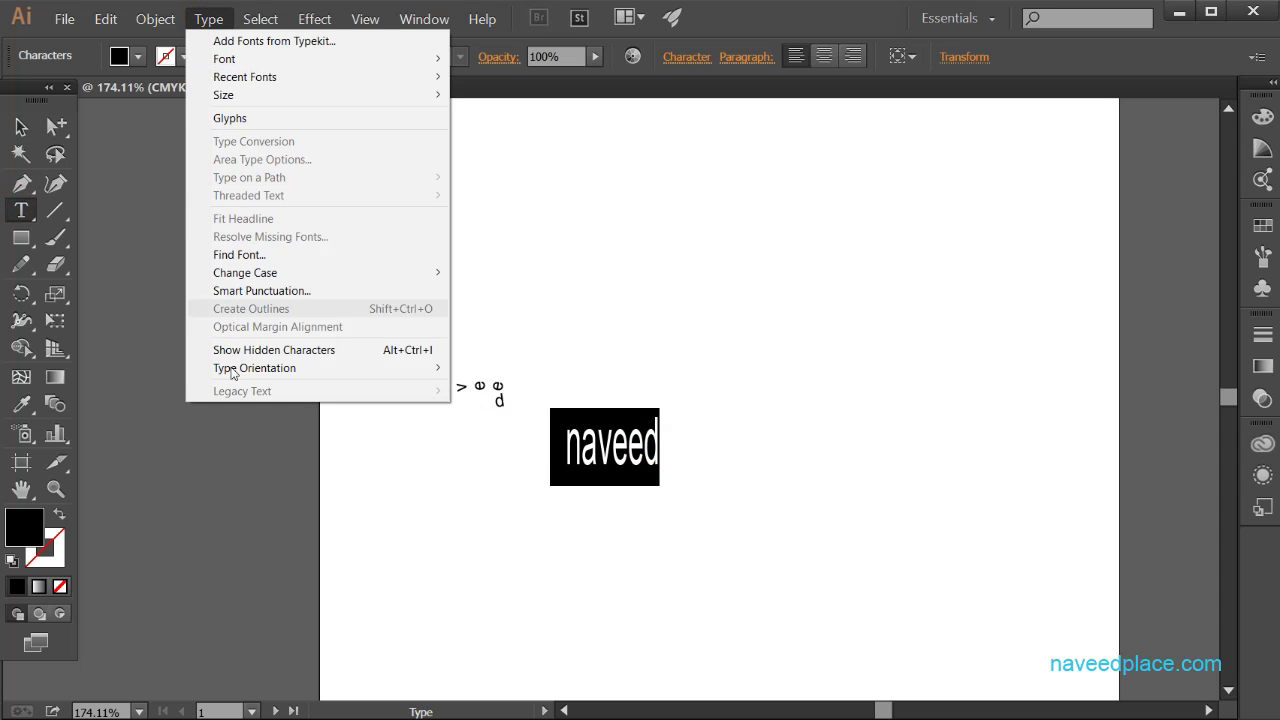
mouse_move(323, 378)
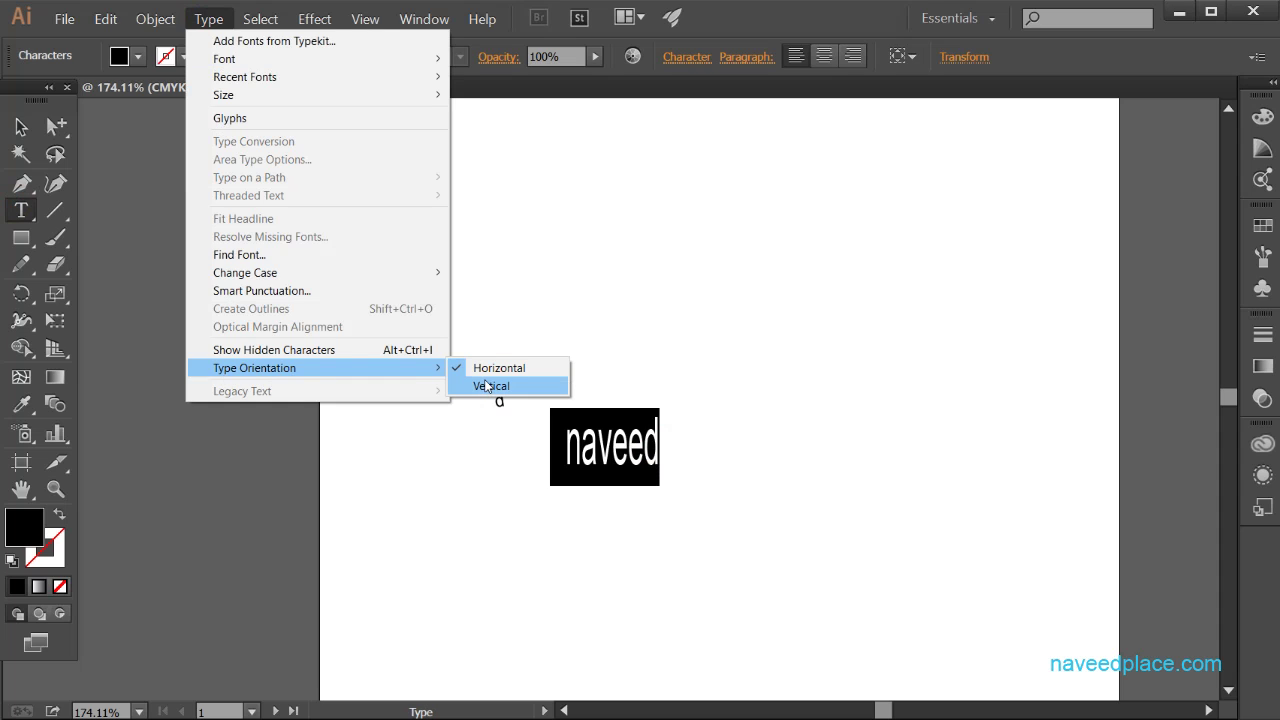
click(487, 386)
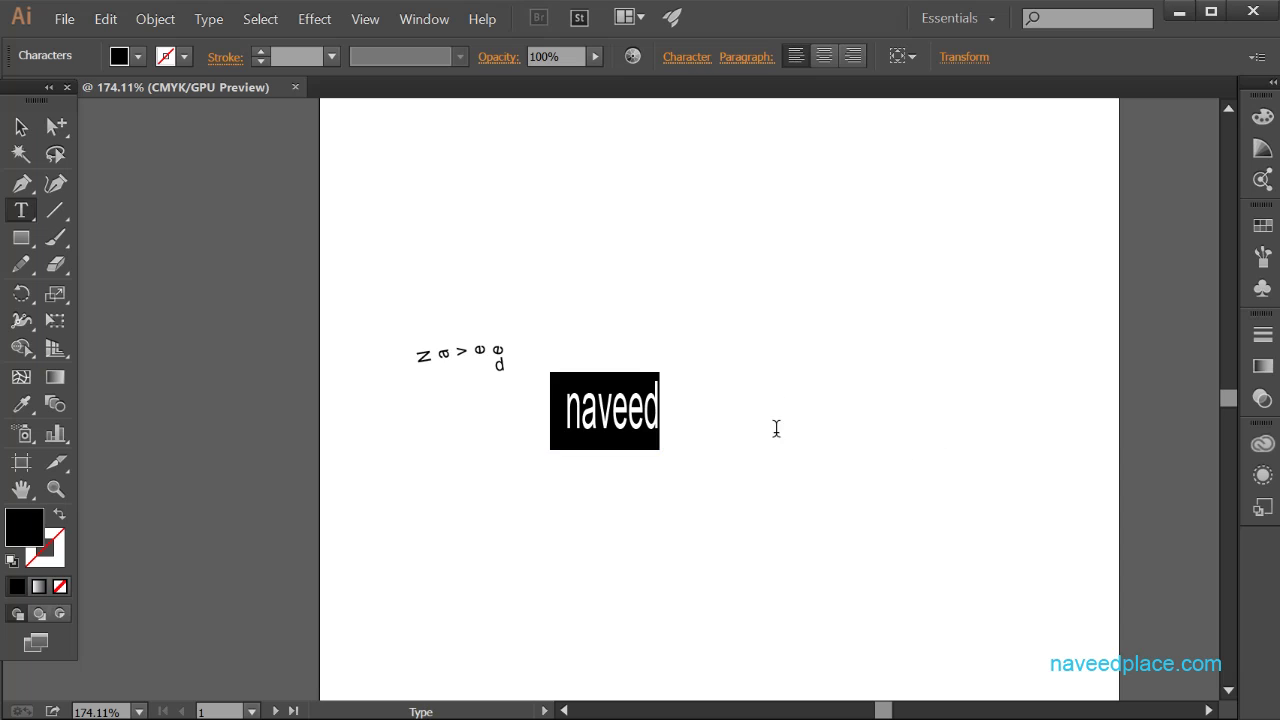
key(BackSpace)
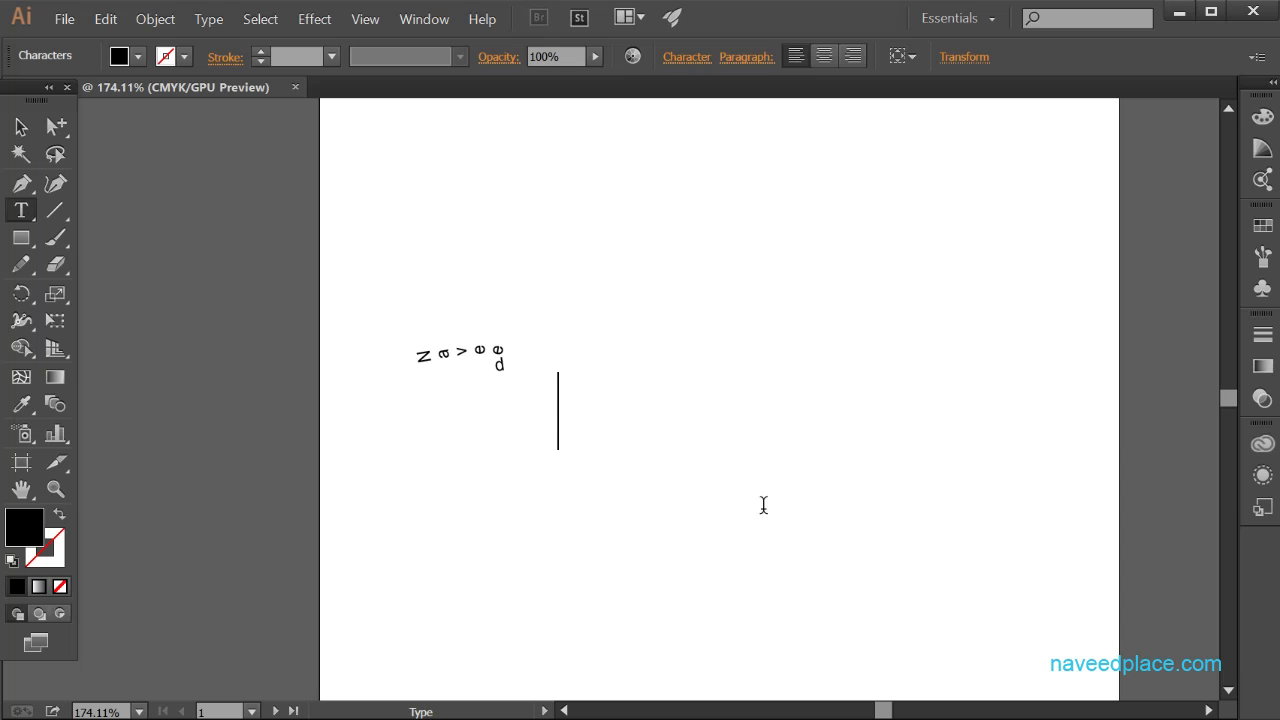
key(ctrl+z)
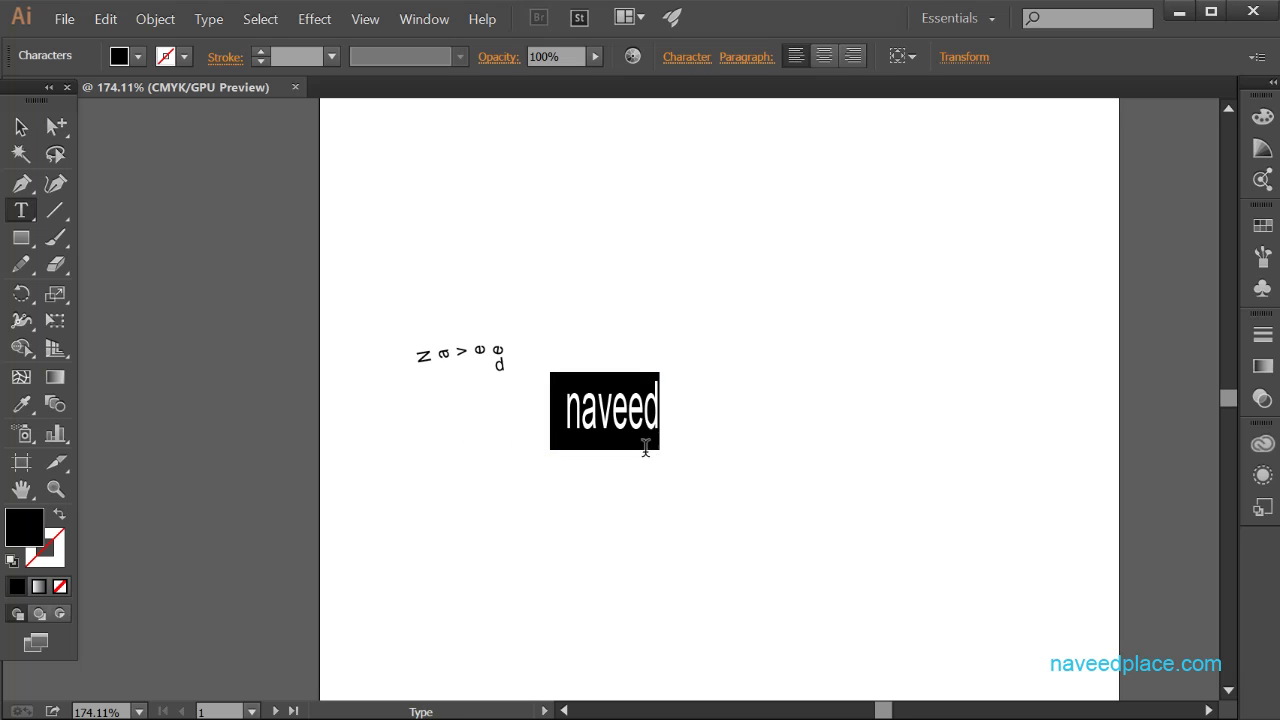
click(209, 19)
click(500, 388)
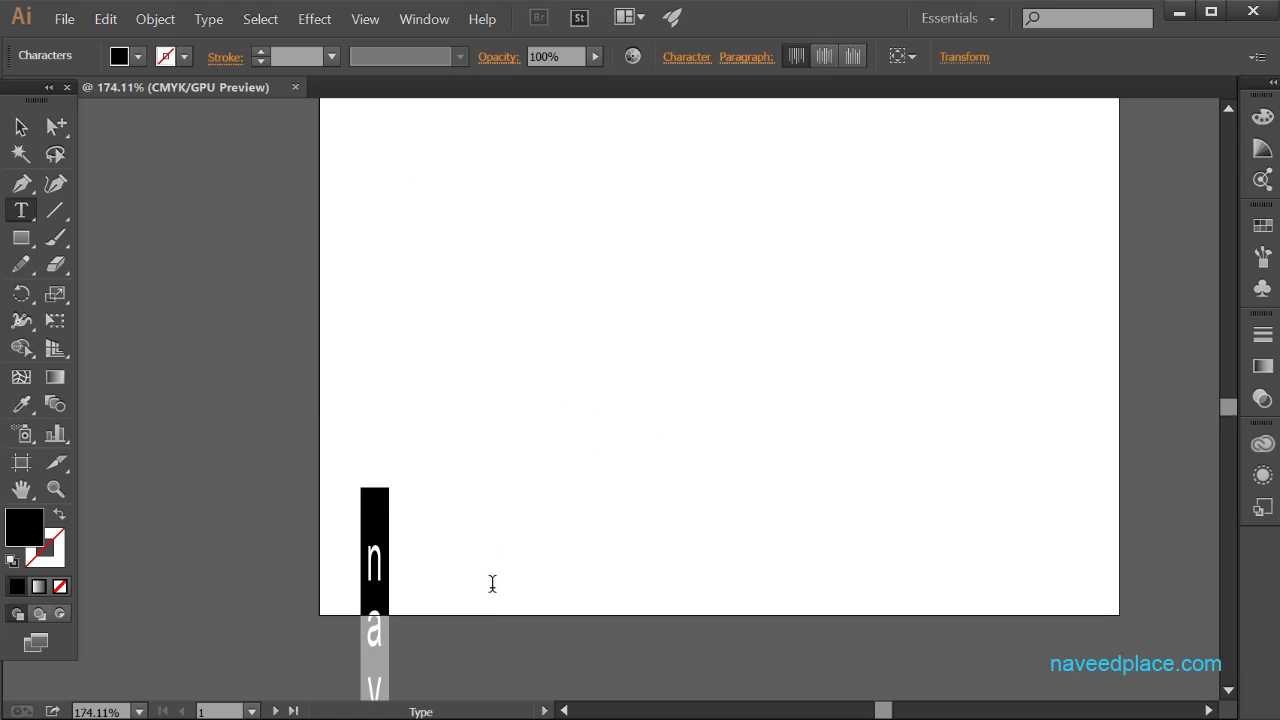
scroll(492, 584, down, 3)
scroll(403, 327, down, 3)
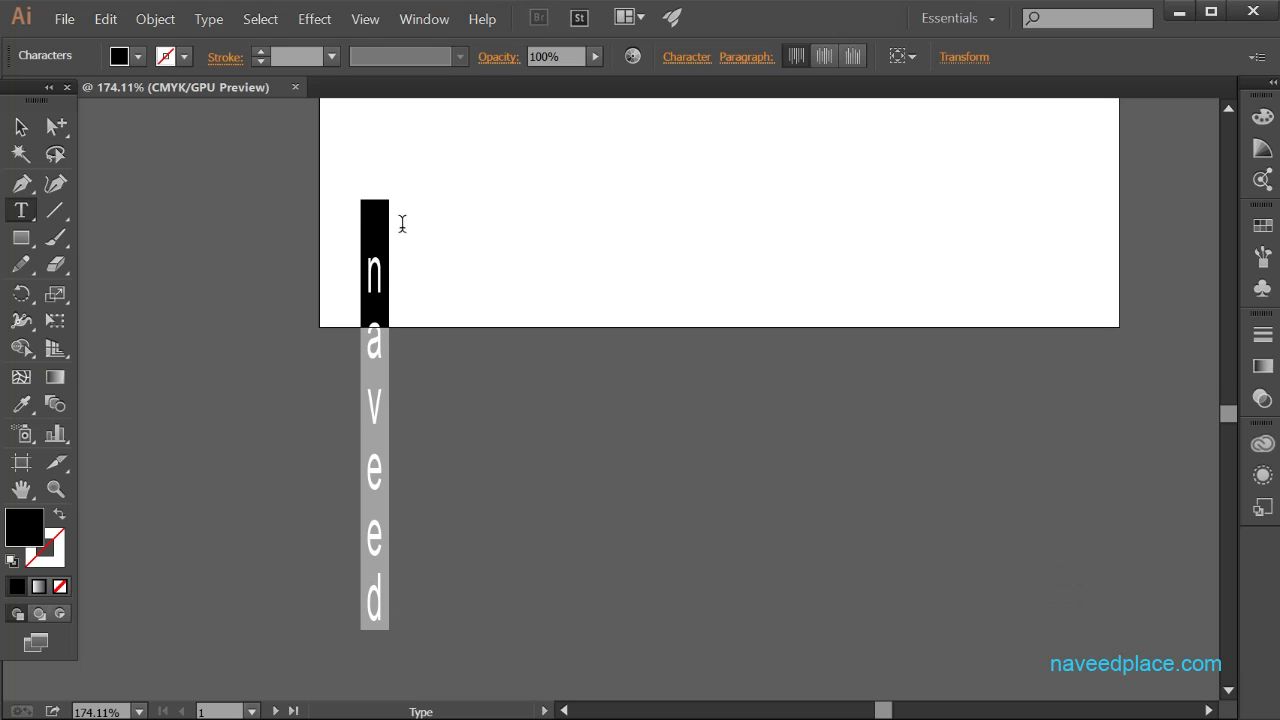
scroll(415, 330, up, 2)
- Undo the vertical orientation and the text replacement to restore the large website text
key(ctrl+z)
scroll(520, 415, up, 3)
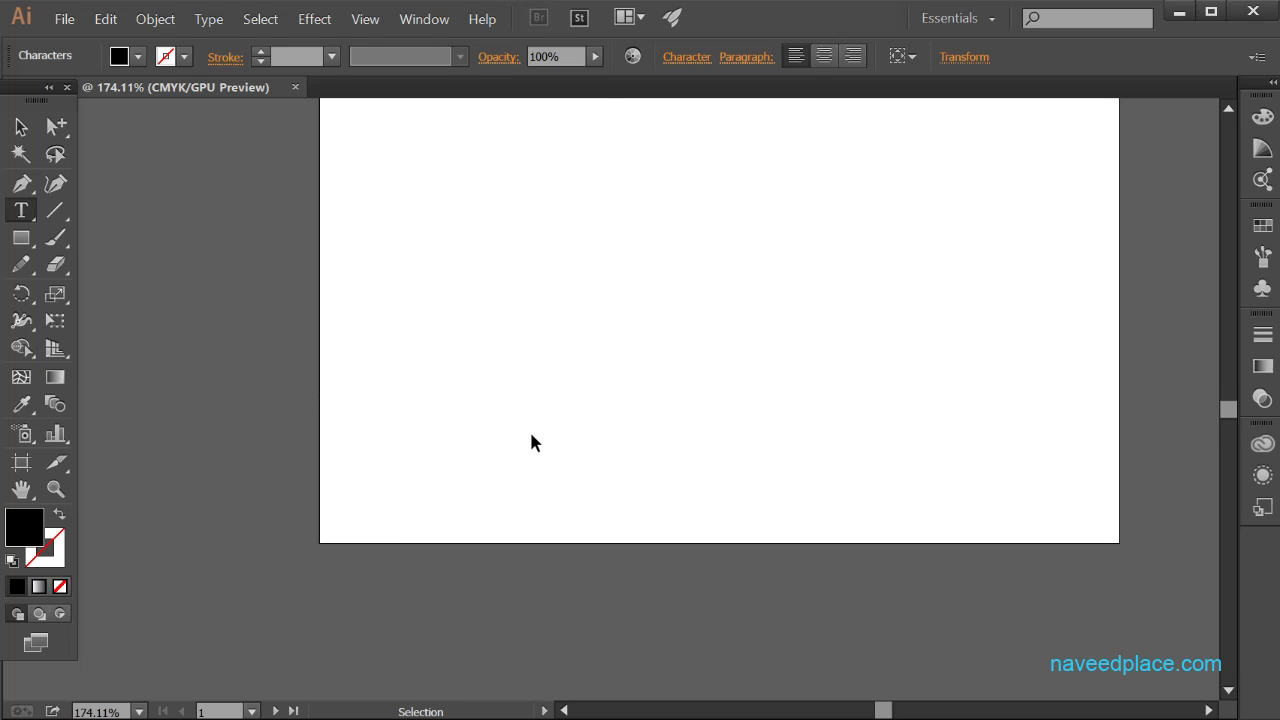
scroll(531, 435, up, 3)
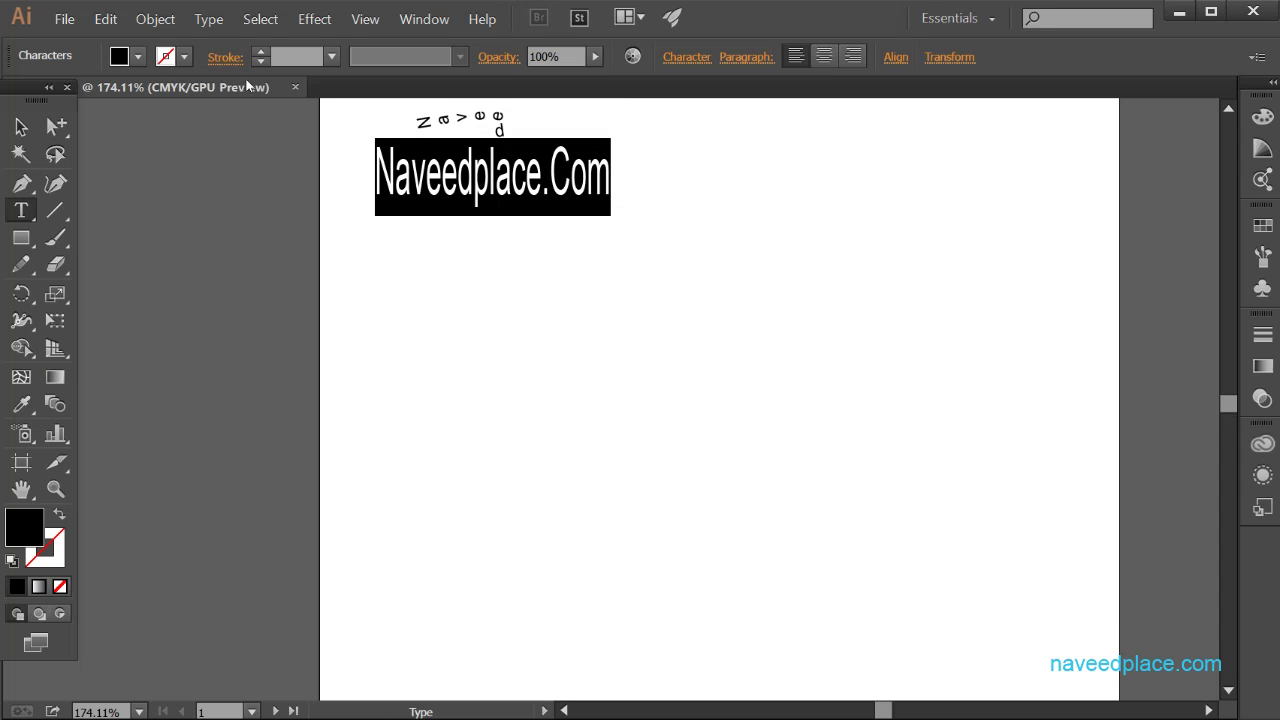
- Open the type commands for the selected large website text
click(220, 24)
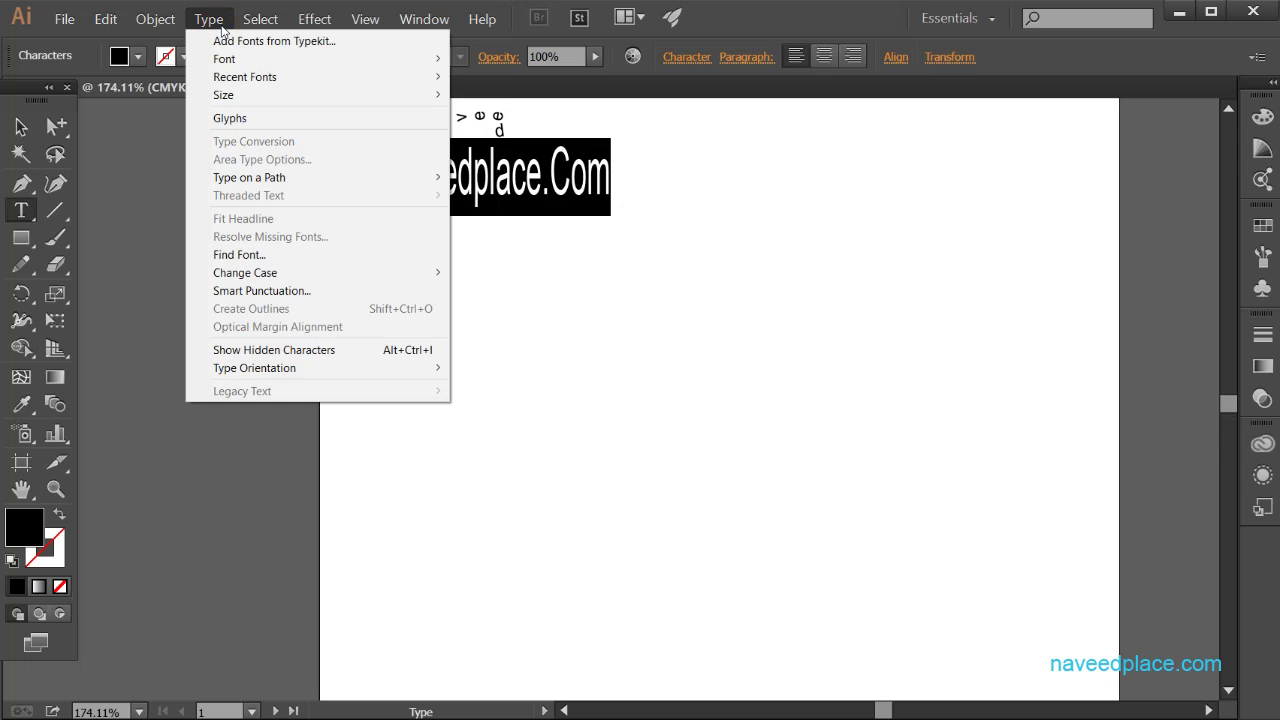